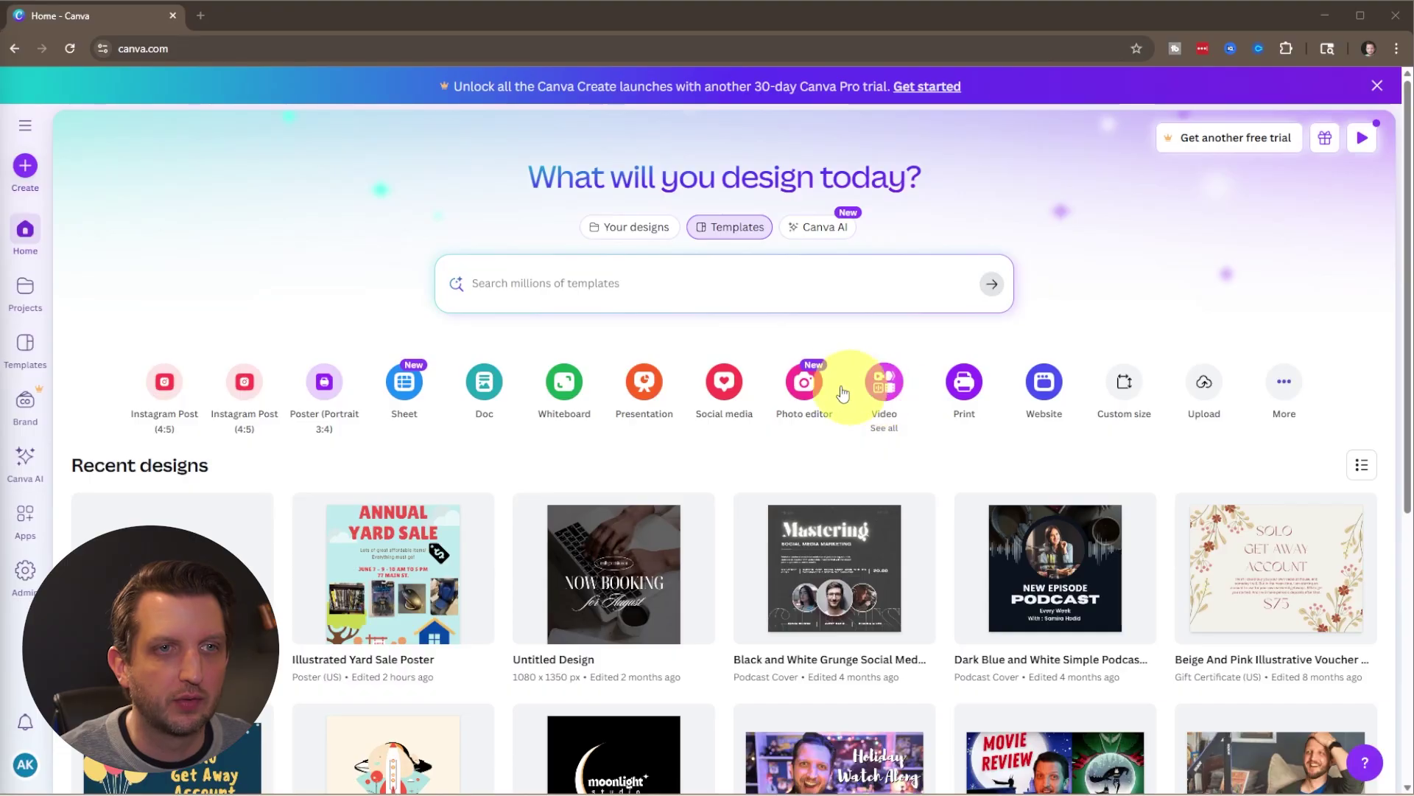
Step: Create a new blank Video (Landscape) design from the Videos category
left_click(888, 385)
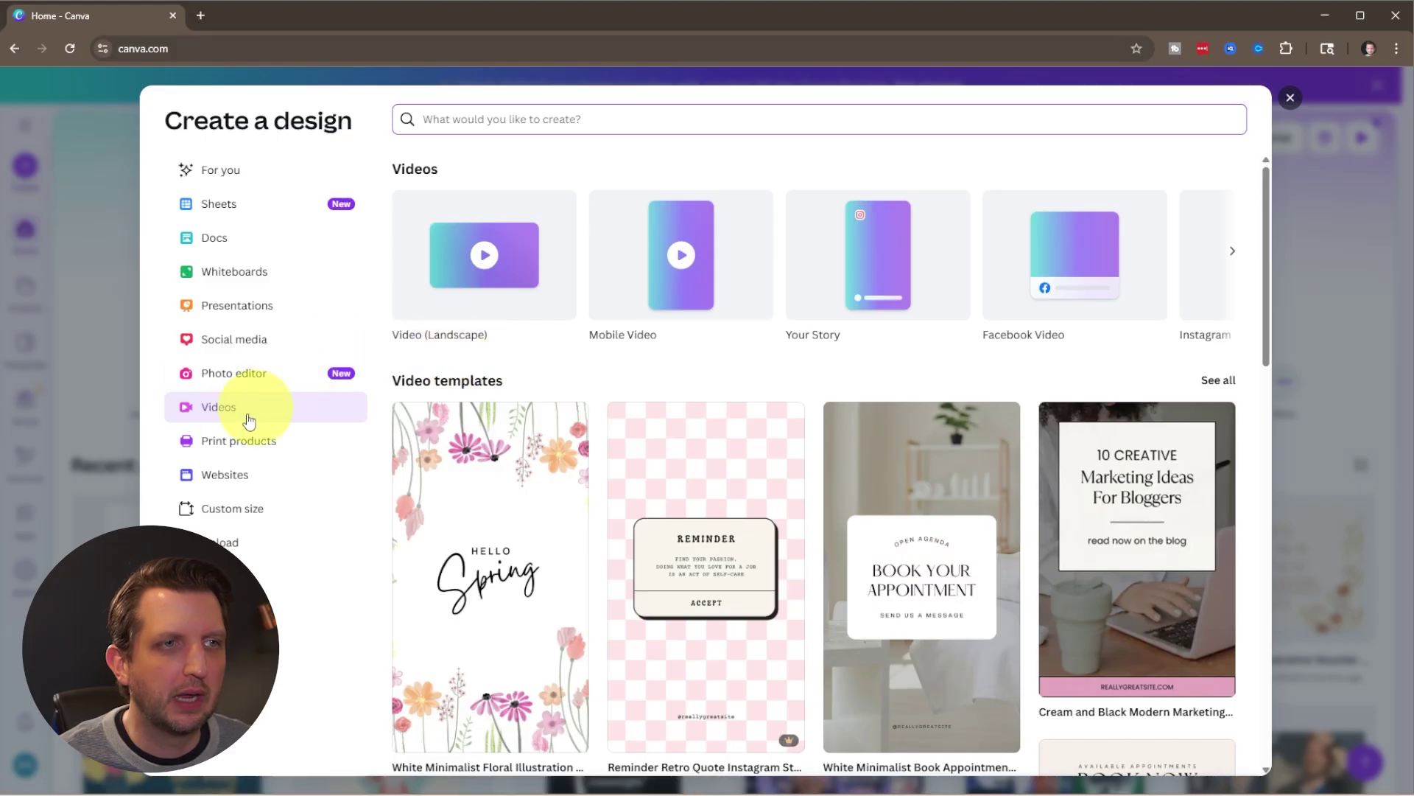
left_click(477, 304)
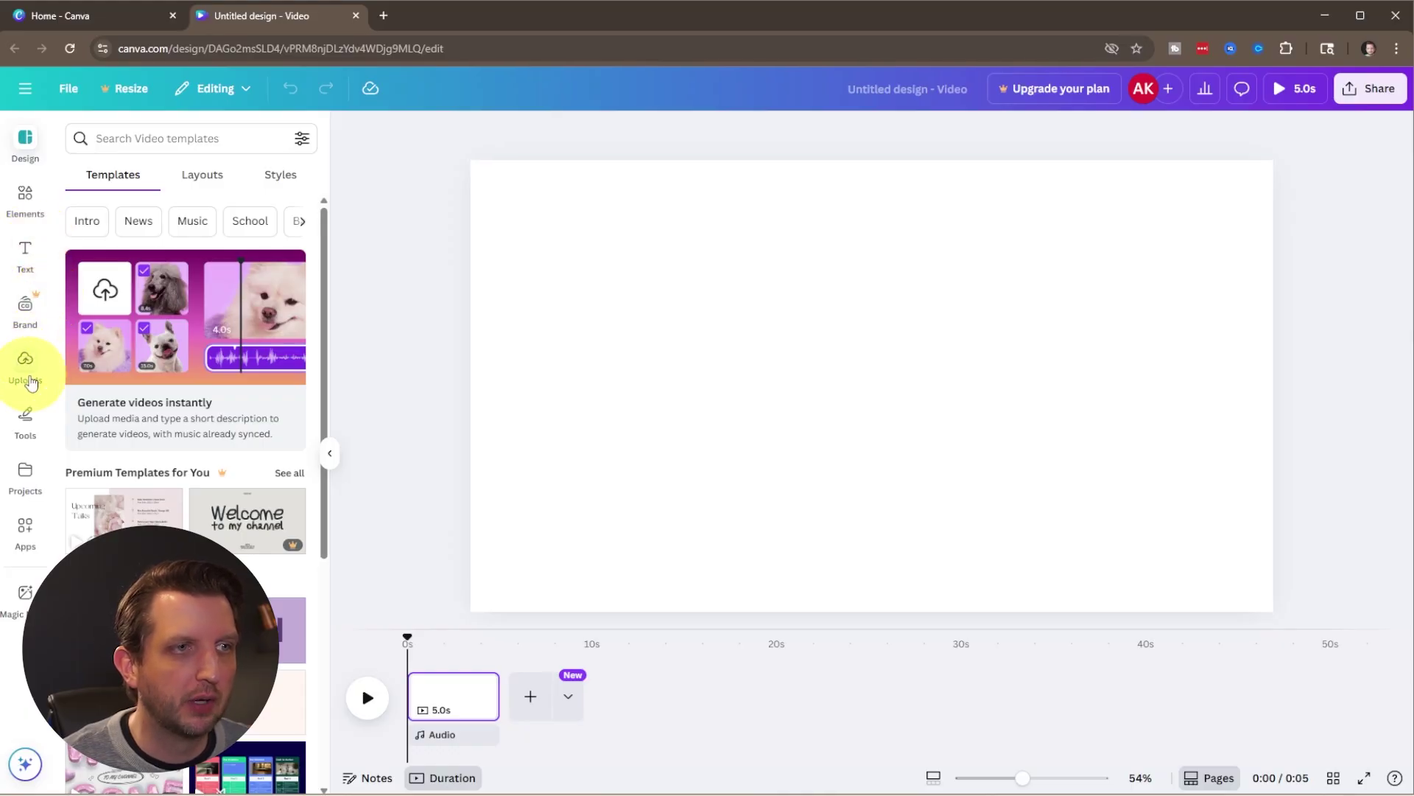
left_click(29, 382)
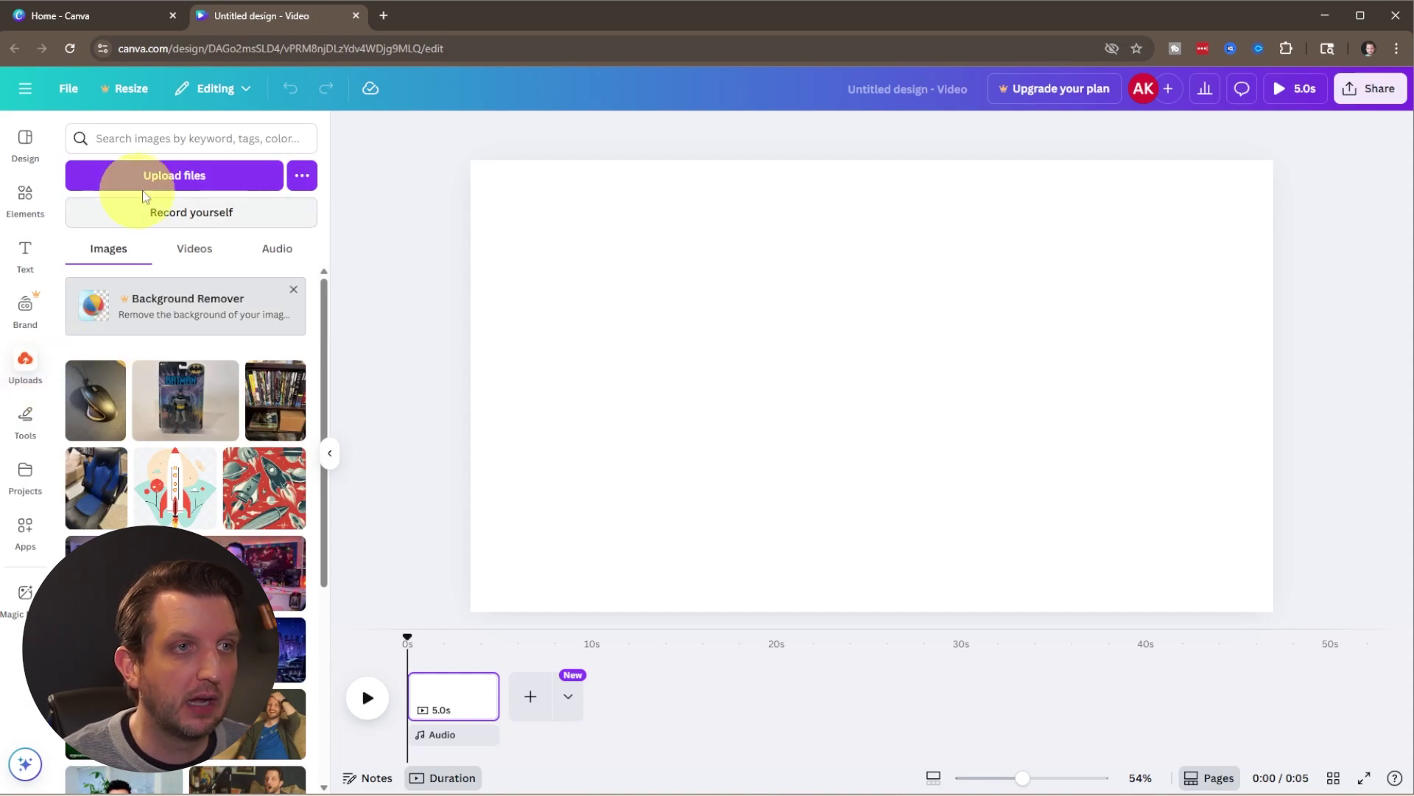
Step: Upload photos IMG_7690, 7693, 7695, 7696, 7718 and 7721 from the Phone Transfer folder
left_click(161, 180)
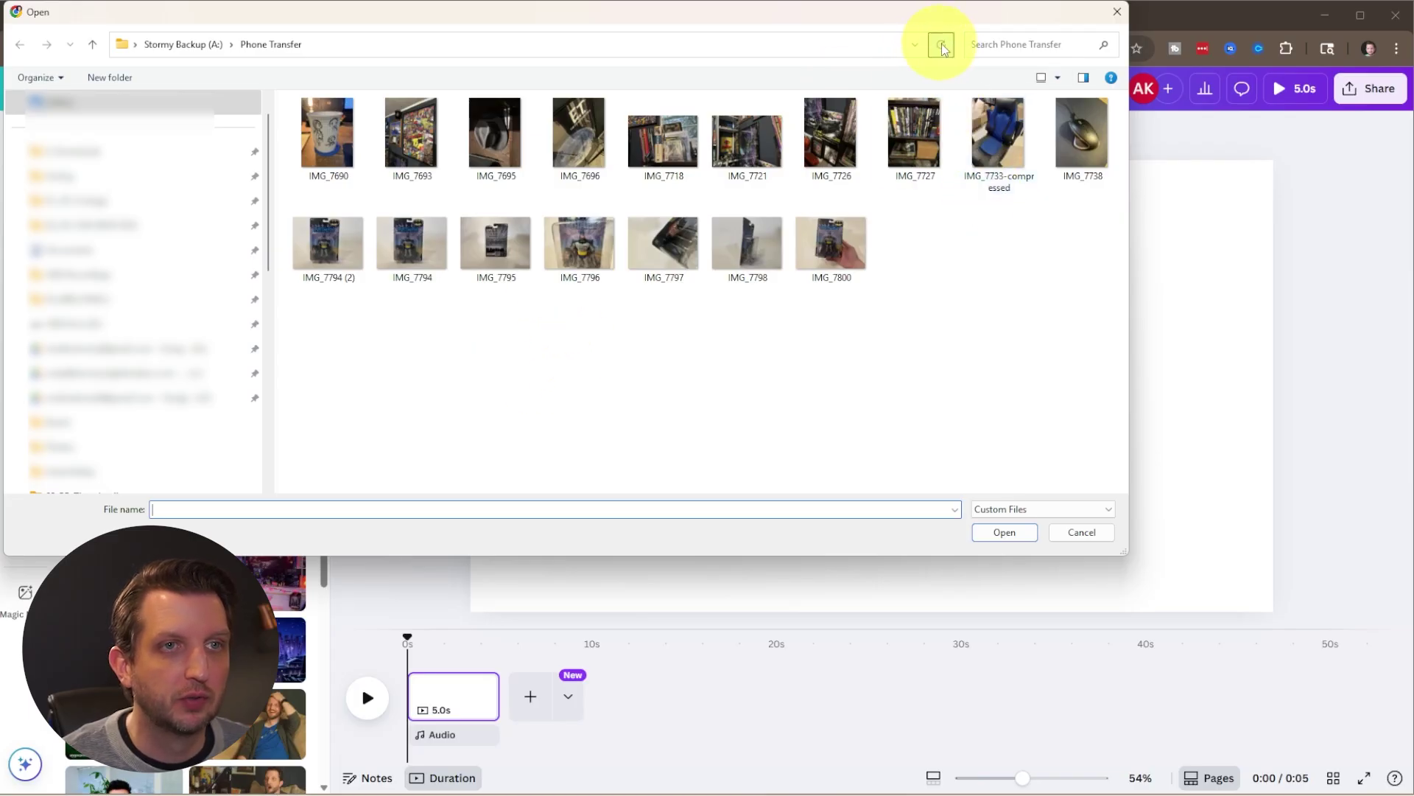
left_click(328, 131)
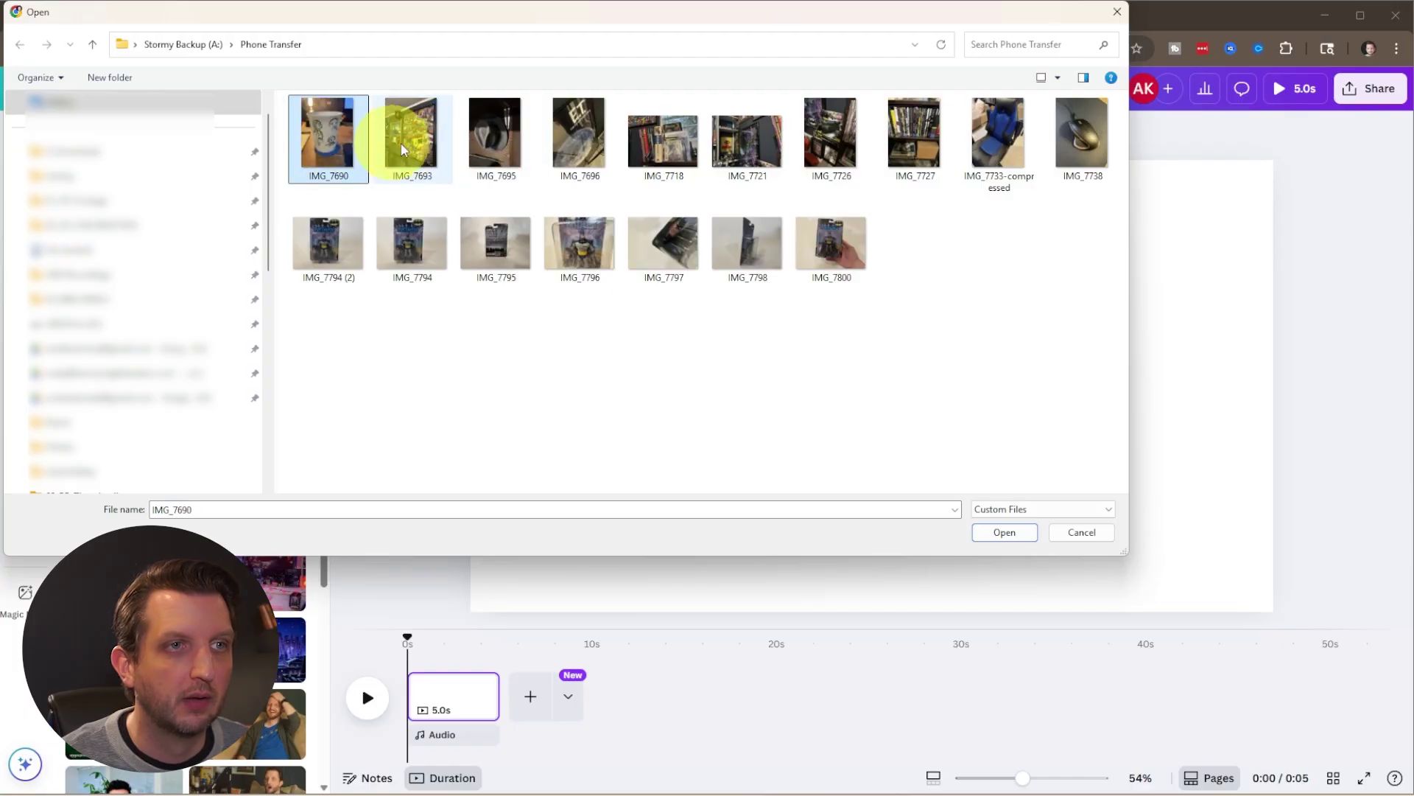
left_click(420, 140, "ctrl")
left_click(489, 135, "ctrl")
left_click(575, 142, "ctrl")
left_click(653, 168, "ctrl")
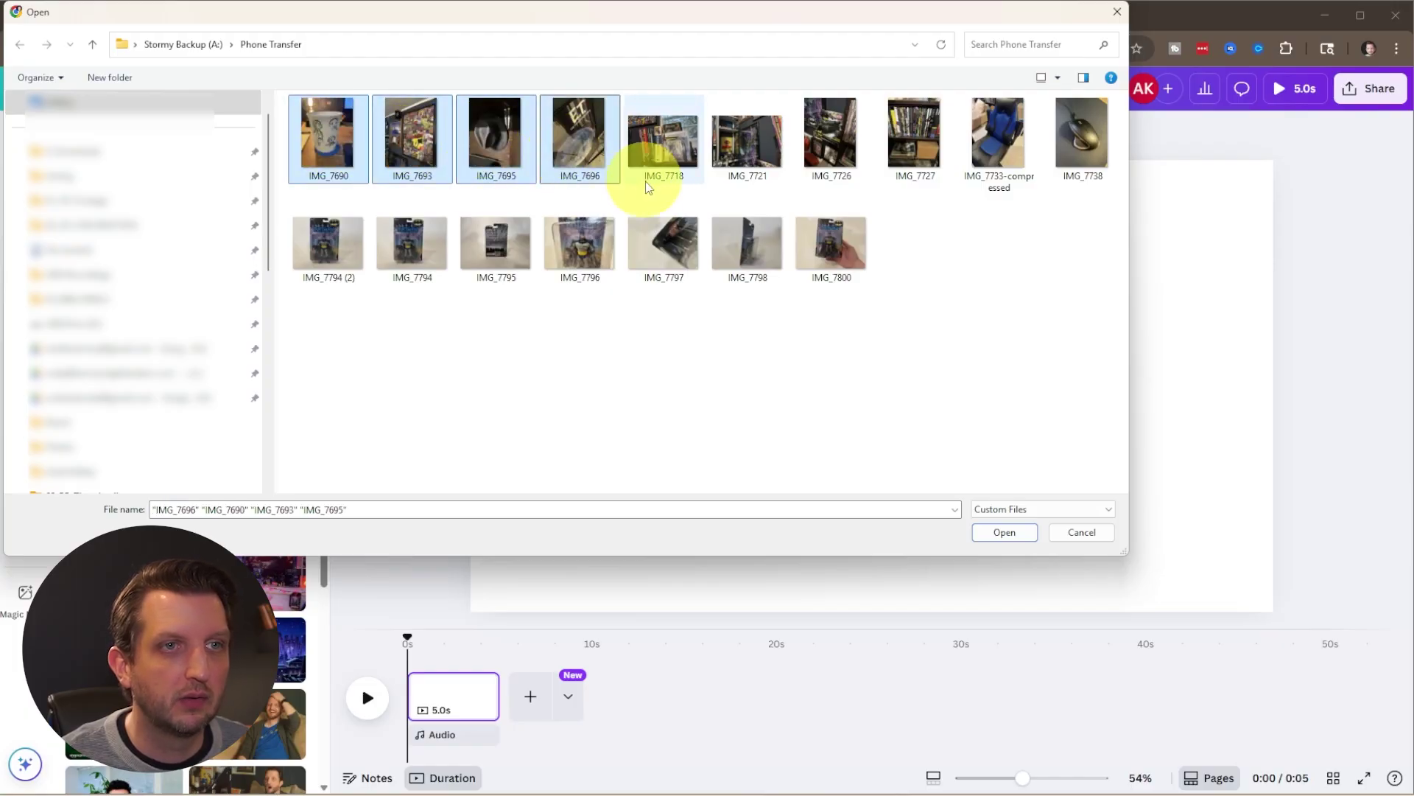
left_click(771, 164, "ctrl")
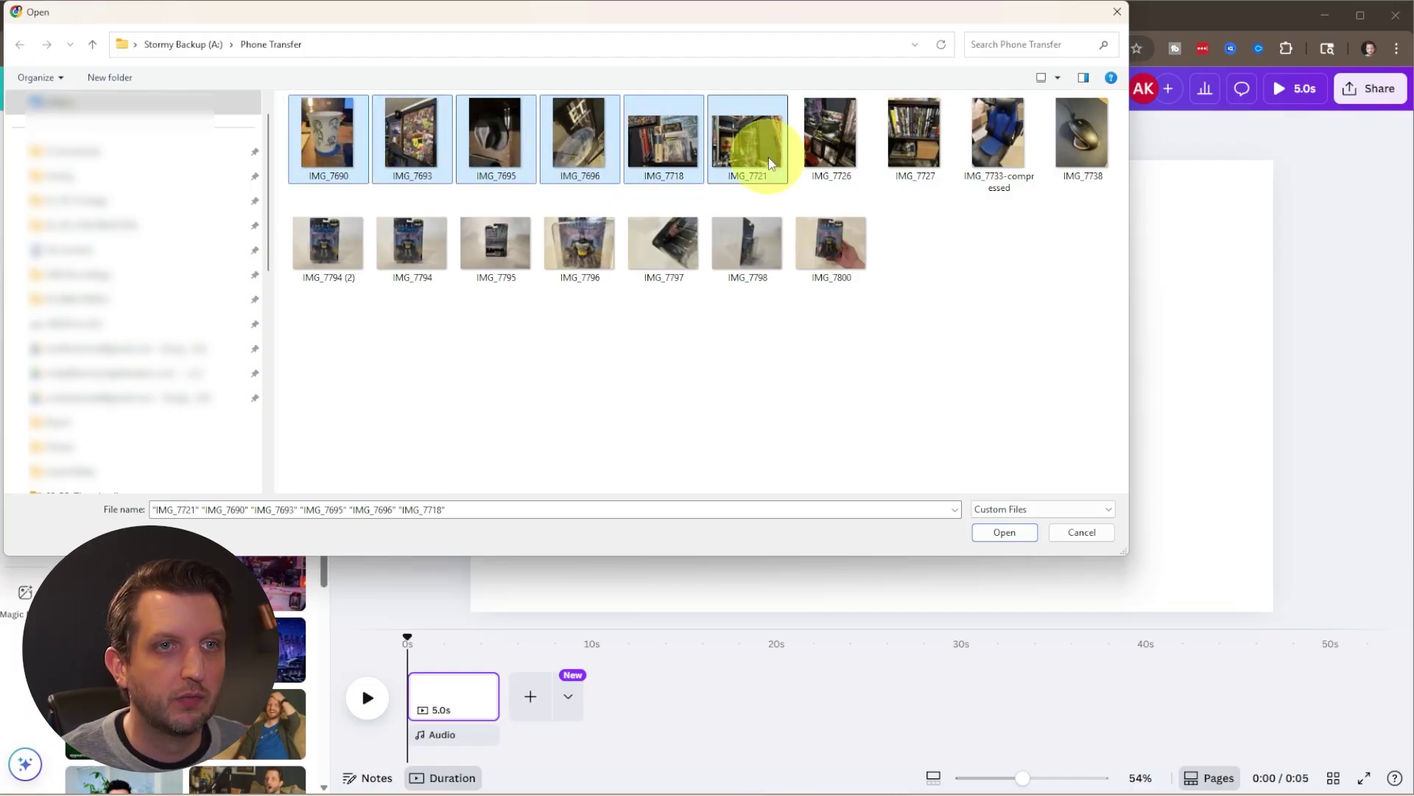
left_click(1005, 532)
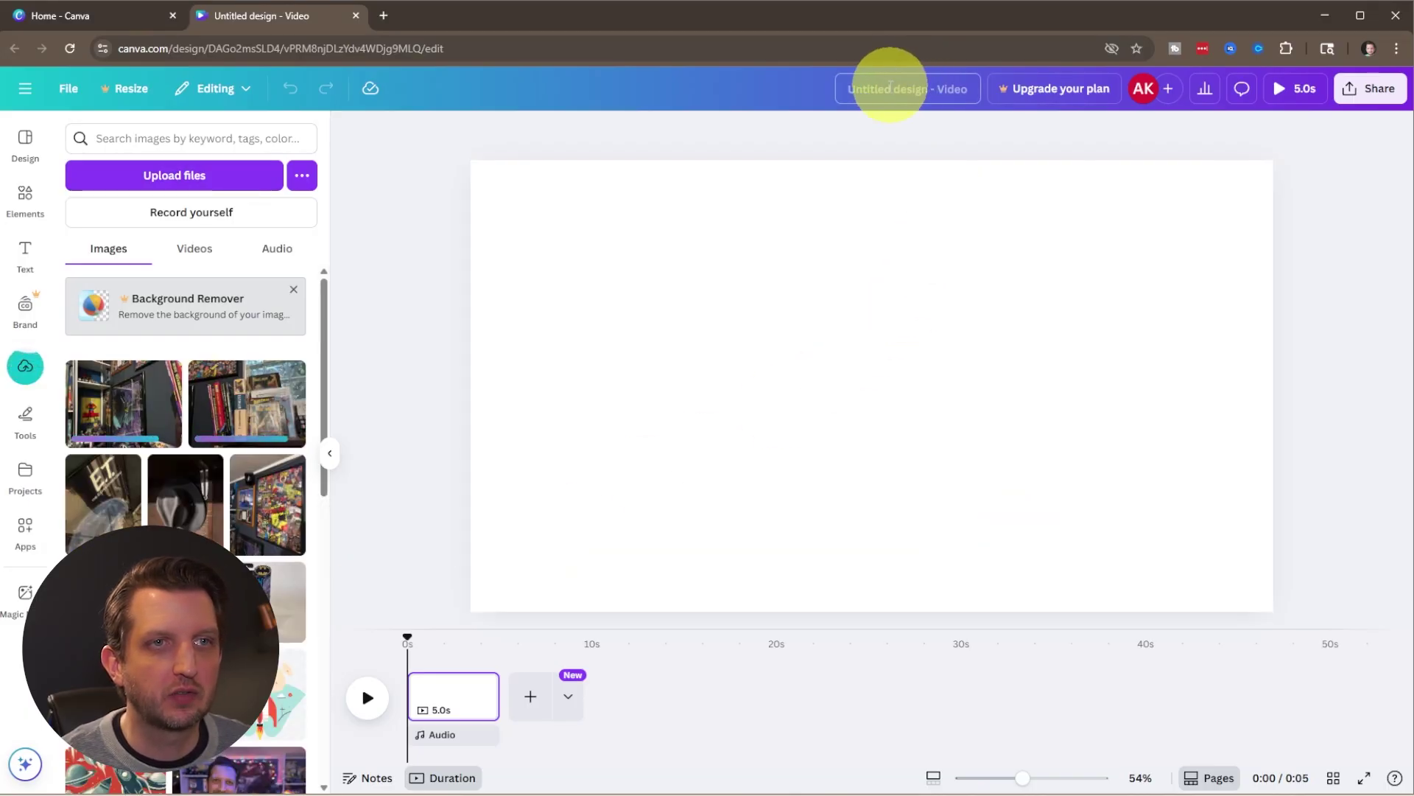
left_click(890, 87)
Step: Rename the design to 'Photo Video'
key("BackSpace")
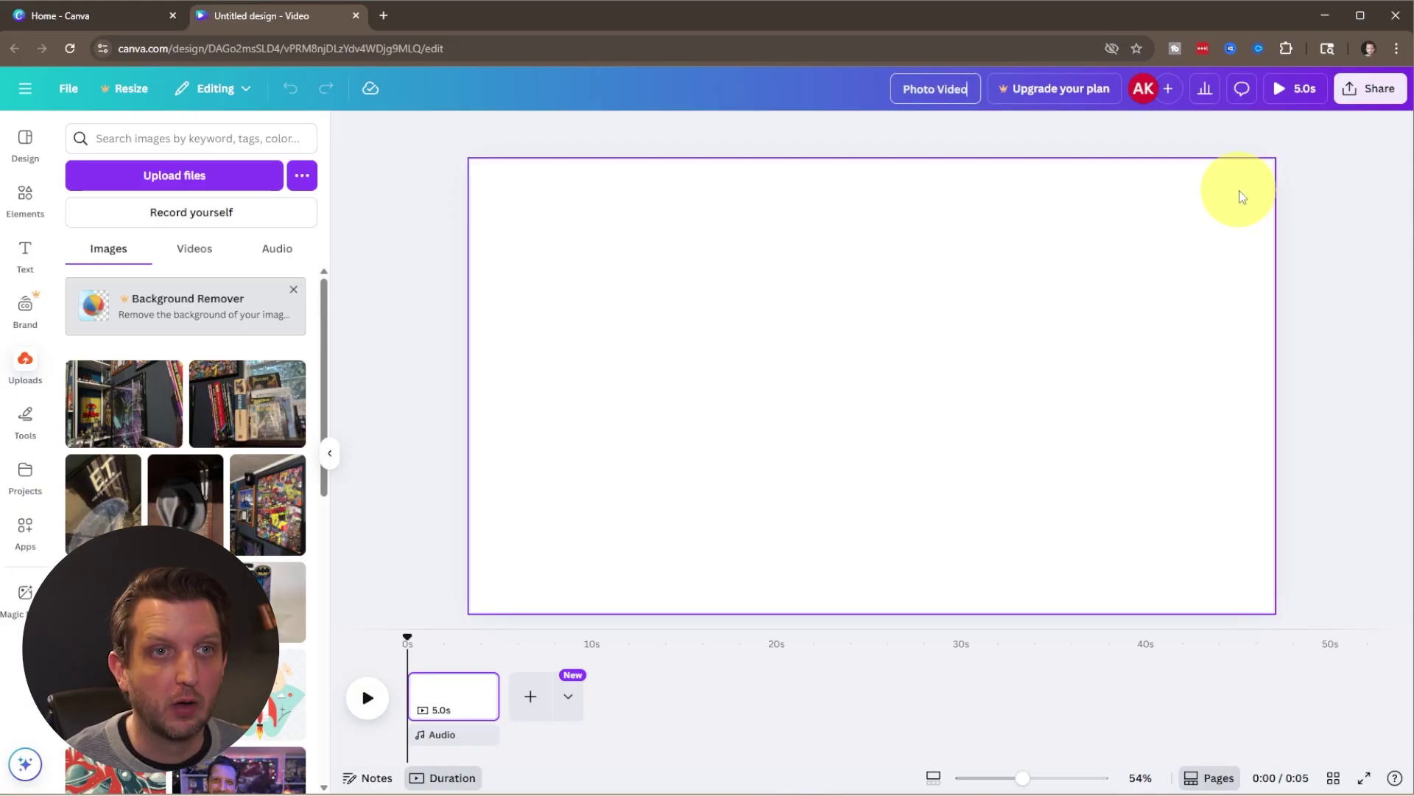
type("Photo Video")
key("Return")
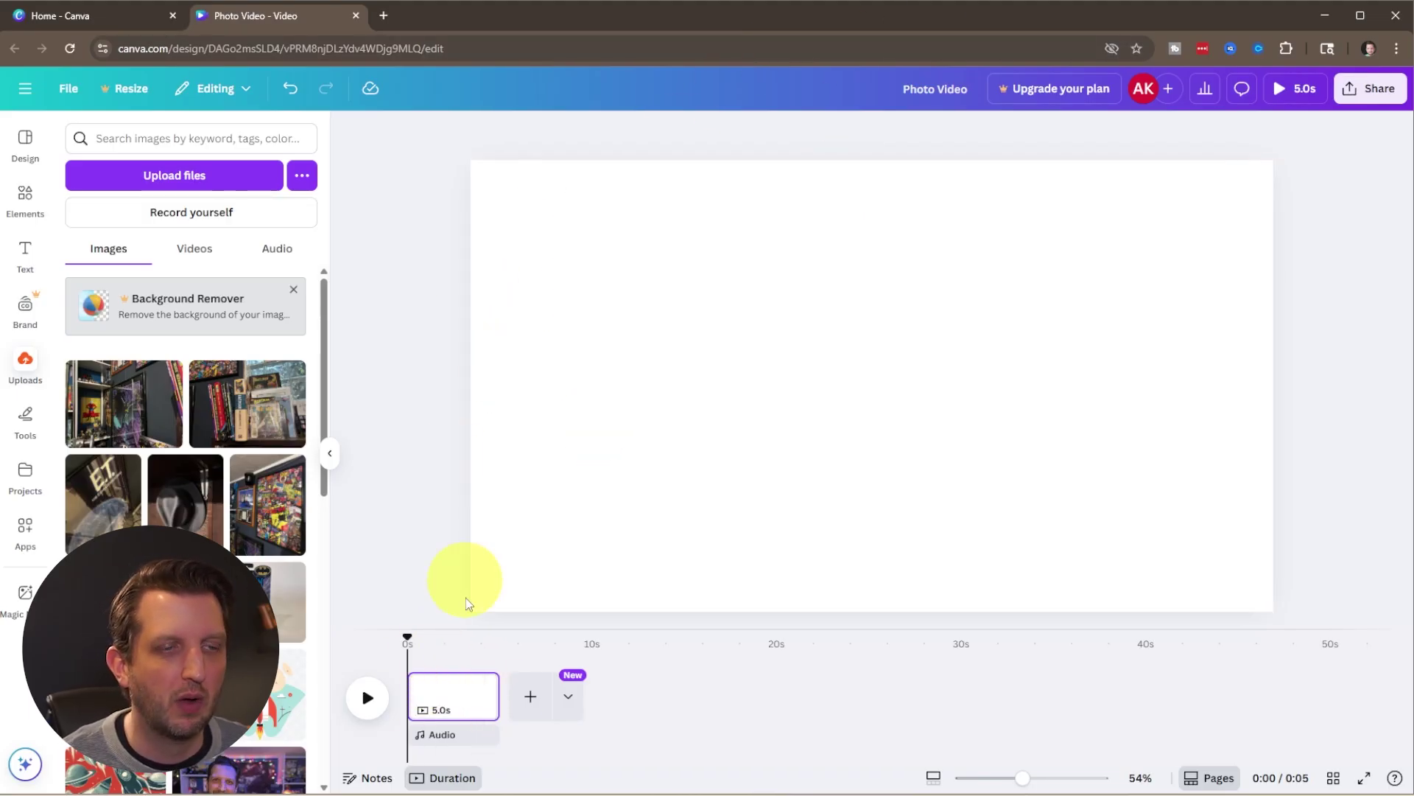
Step: Shorten the first page to 3.0 seconds and drop the shelf photo onto it
left_click(452, 698)
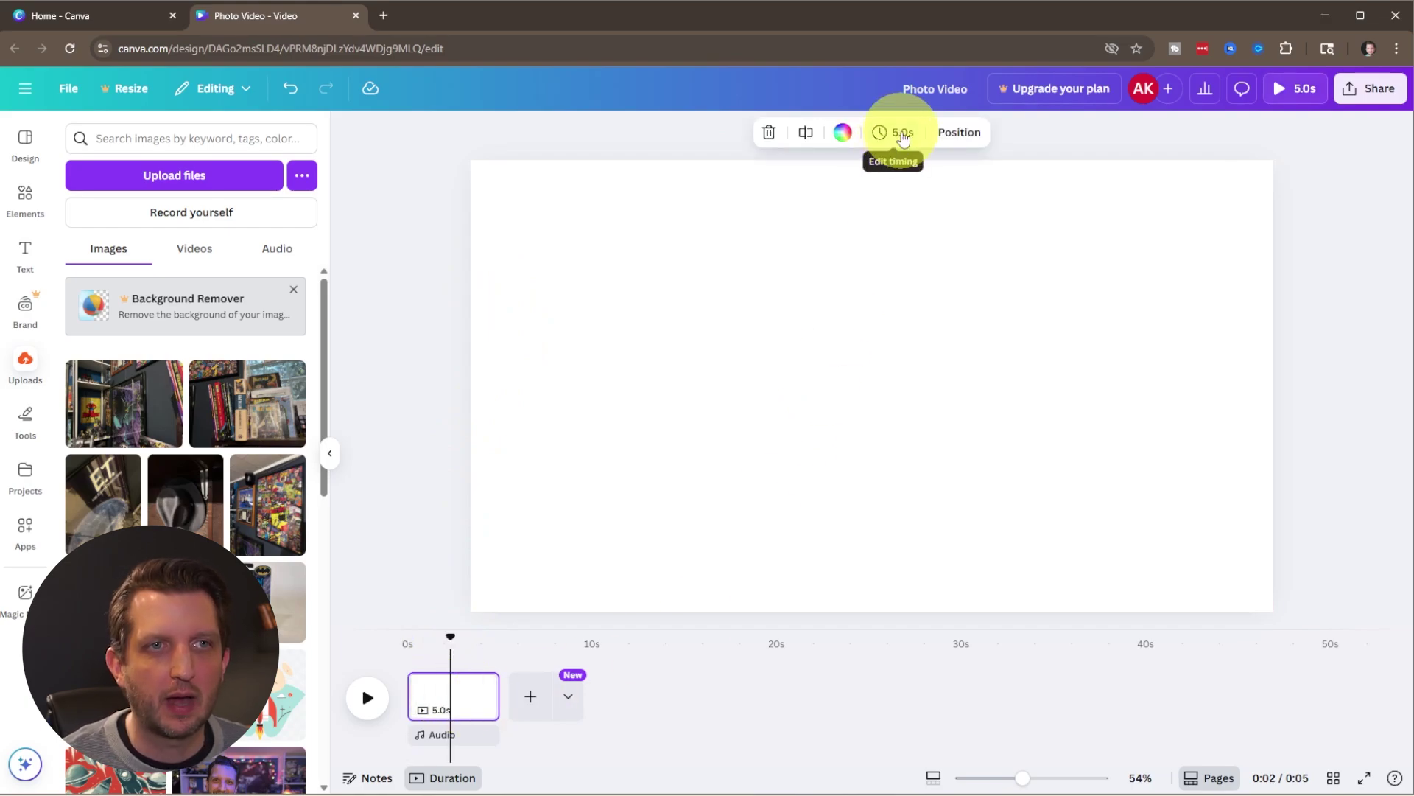
left_click(896, 150)
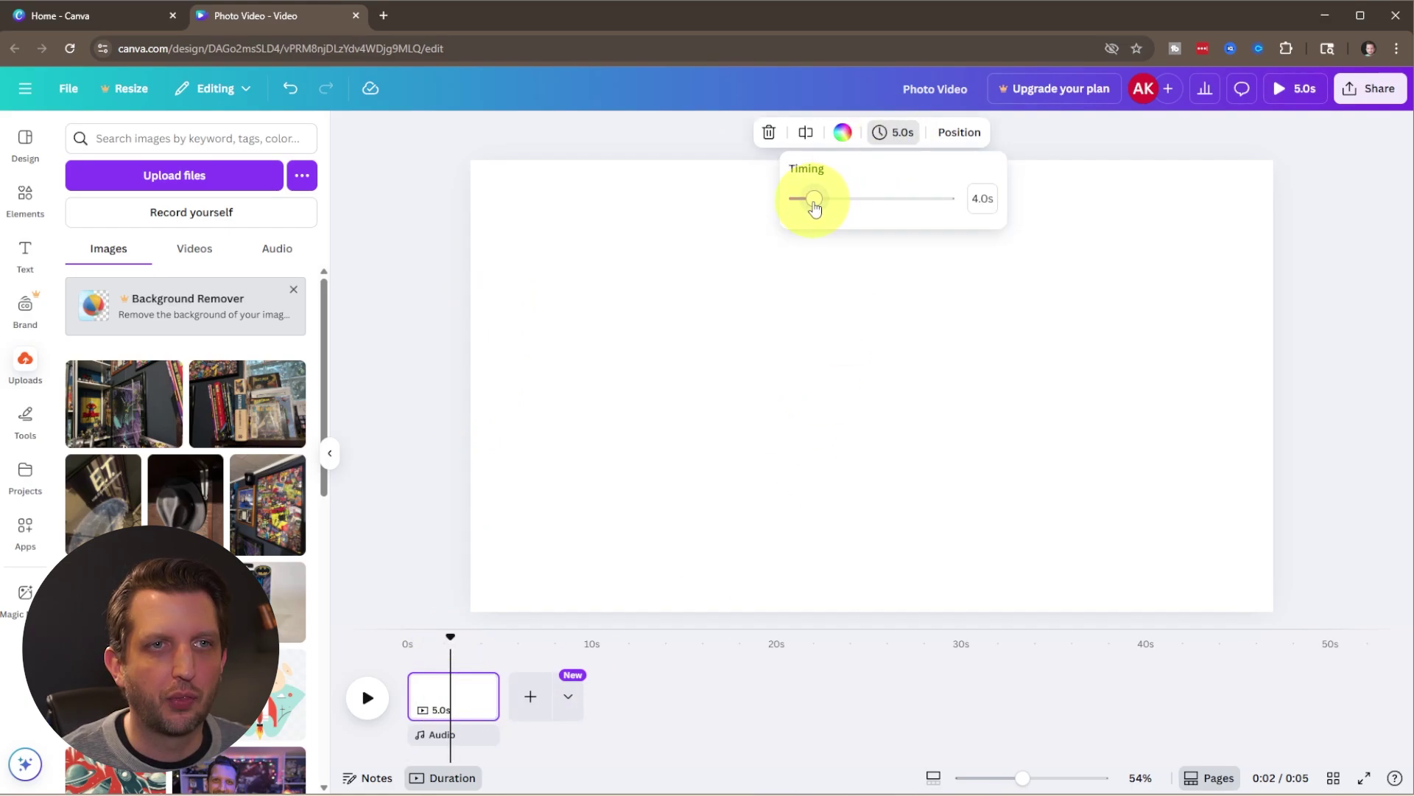
left_click_drag(814, 207, 758, 196)
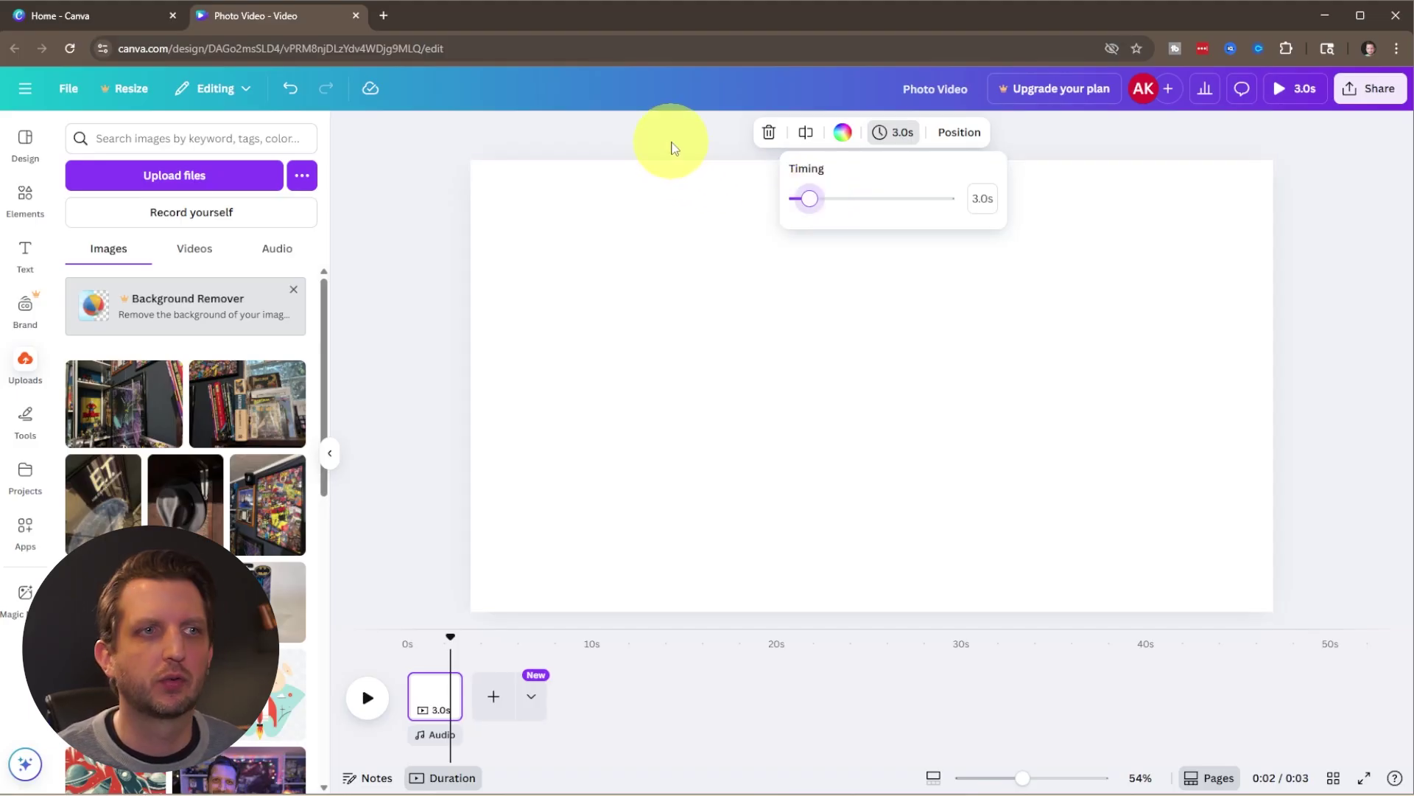
left_click(671, 143)
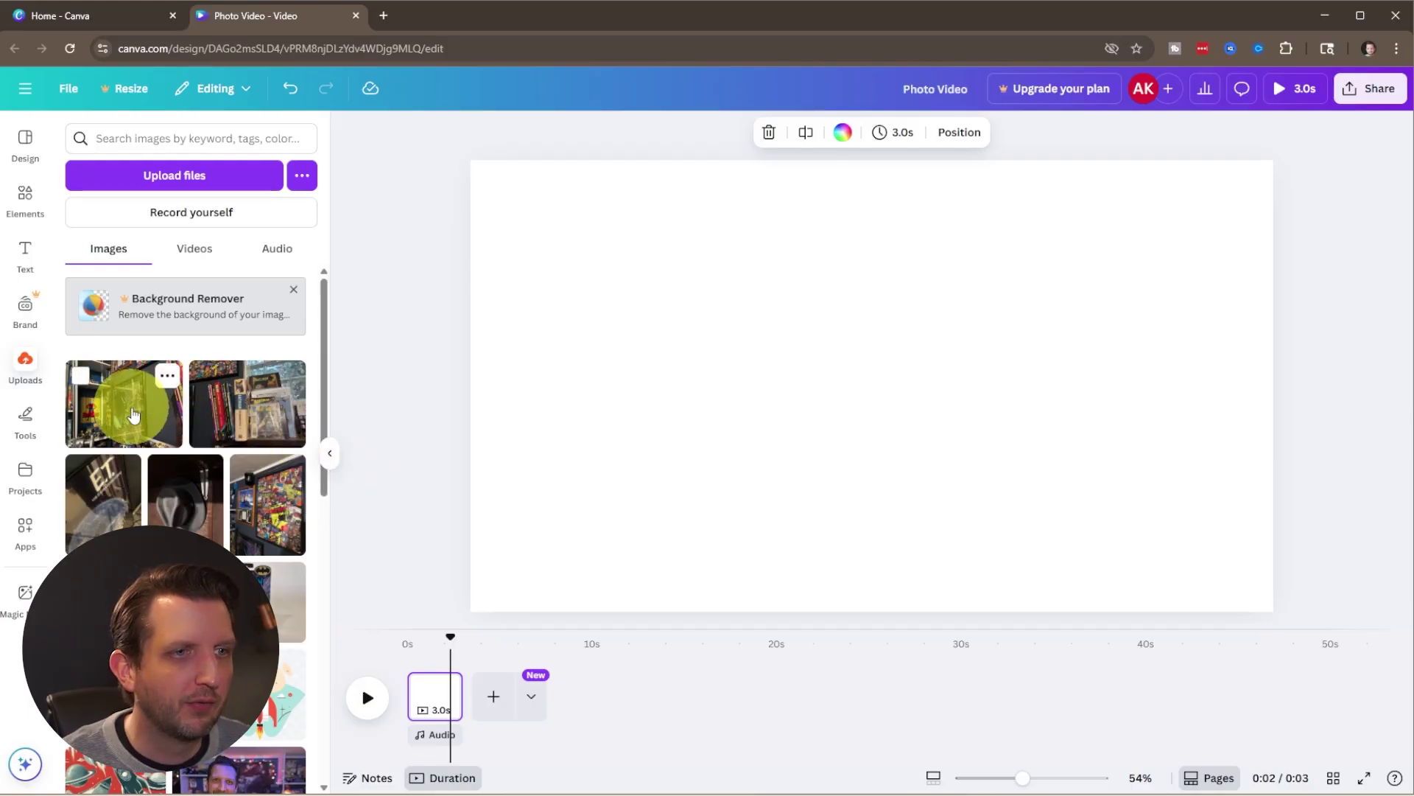
left_click_drag(133, 415, 437, 697)
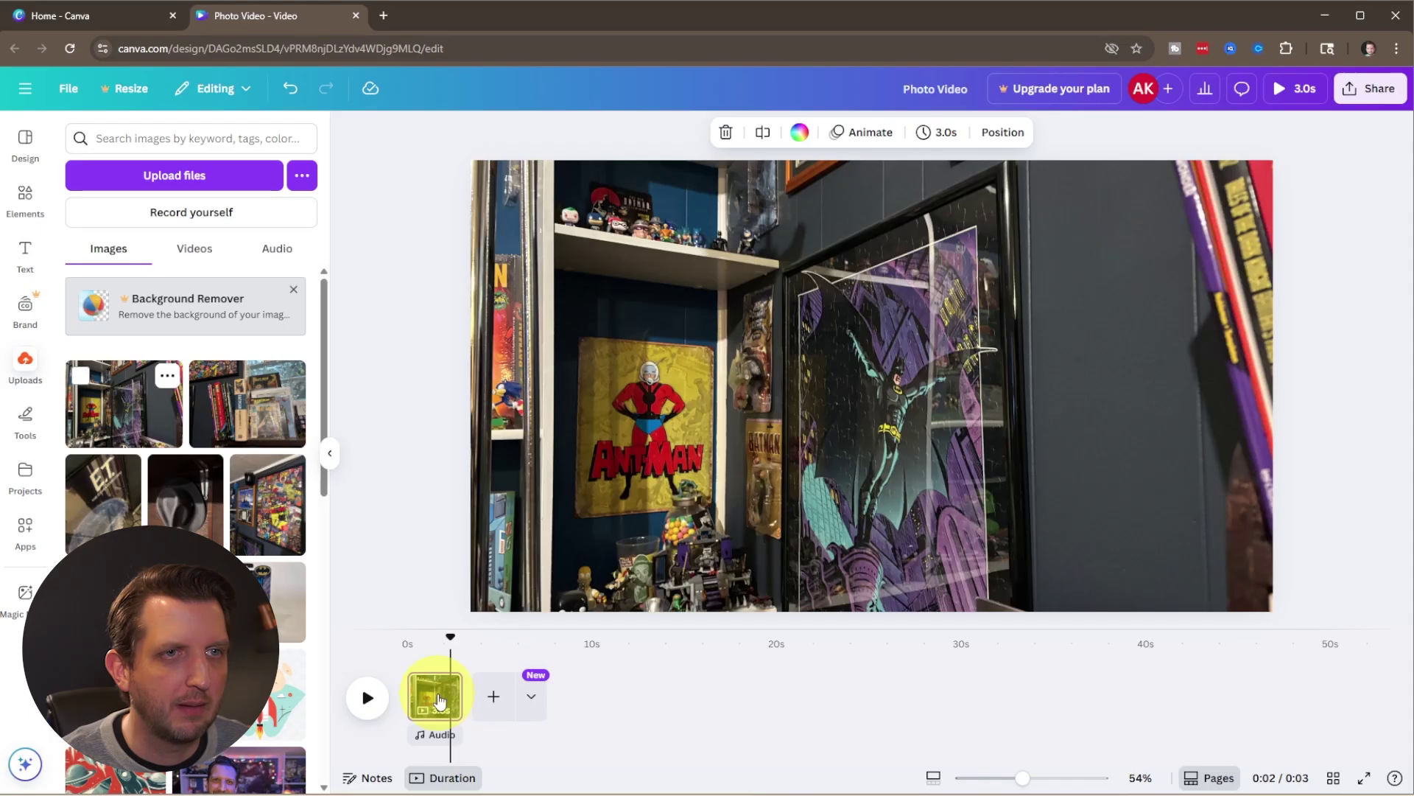
Step: Crop and reposition the Ant-Man shelf photo to fill the first page
left_click(912, 409)
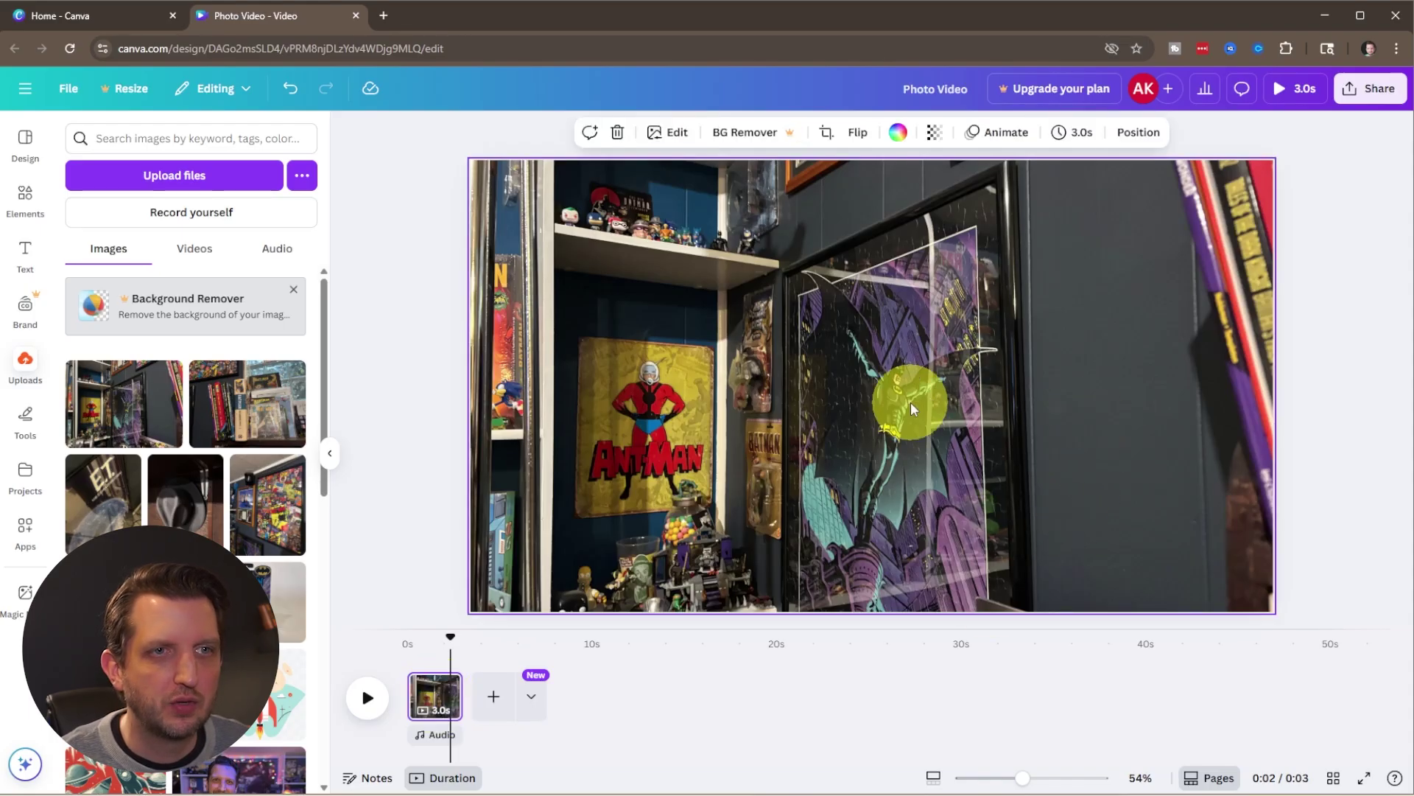
double_click(911, 403)
left_click_drag(910, 402, 938, 180)
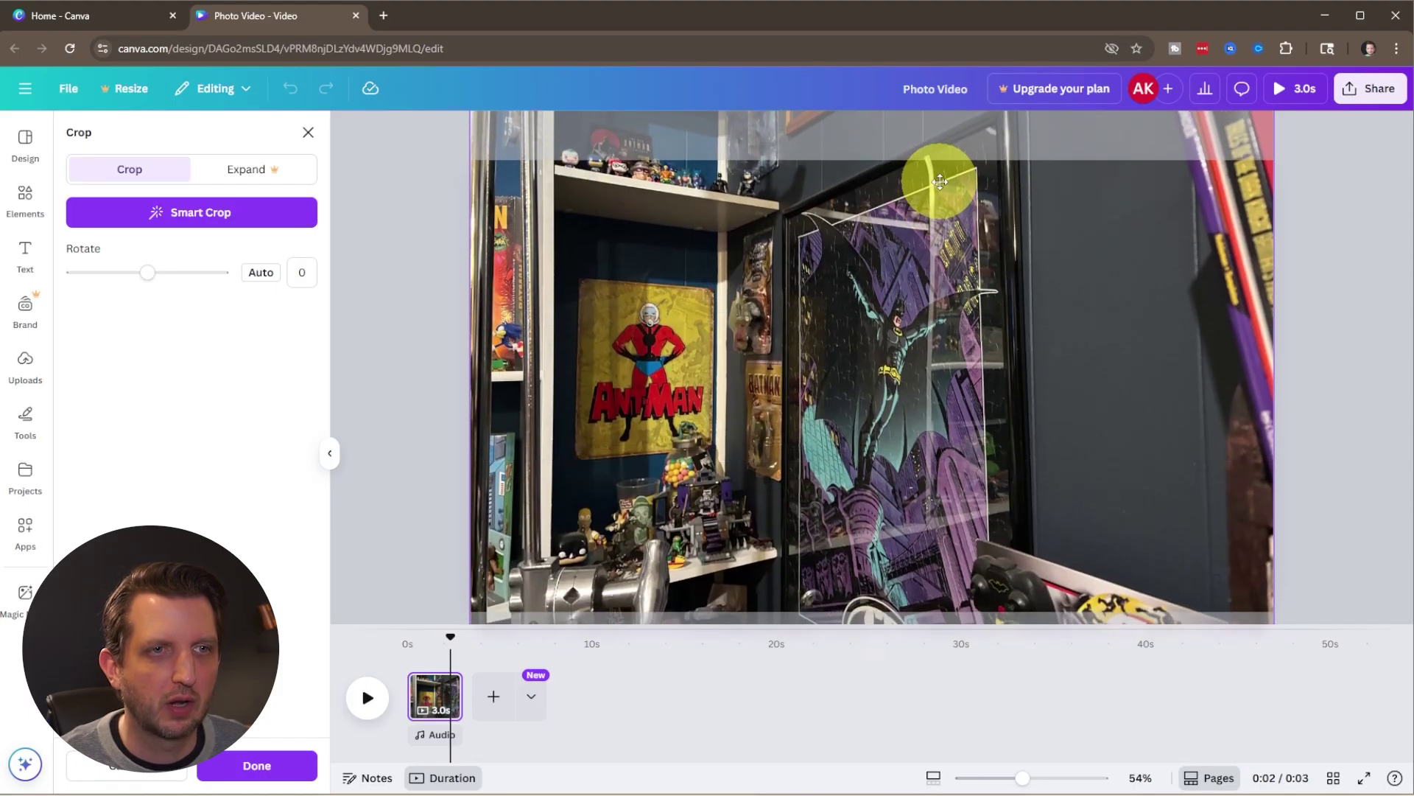
left_click(255, 763)
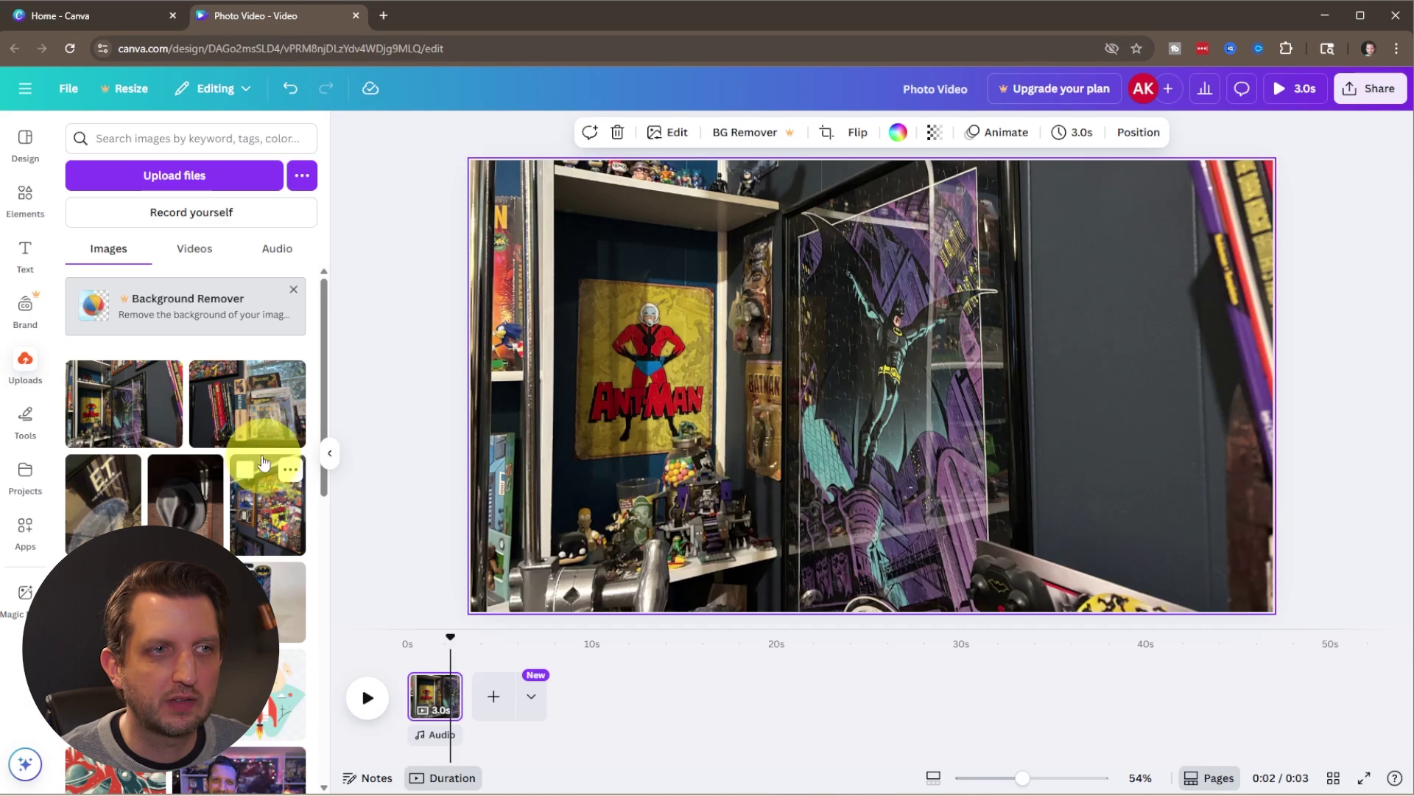
Step: Add the Batman books photo as a 3.0-second second page and shift it upward in the frame
left_click_drag(246, 412, 493, 703)
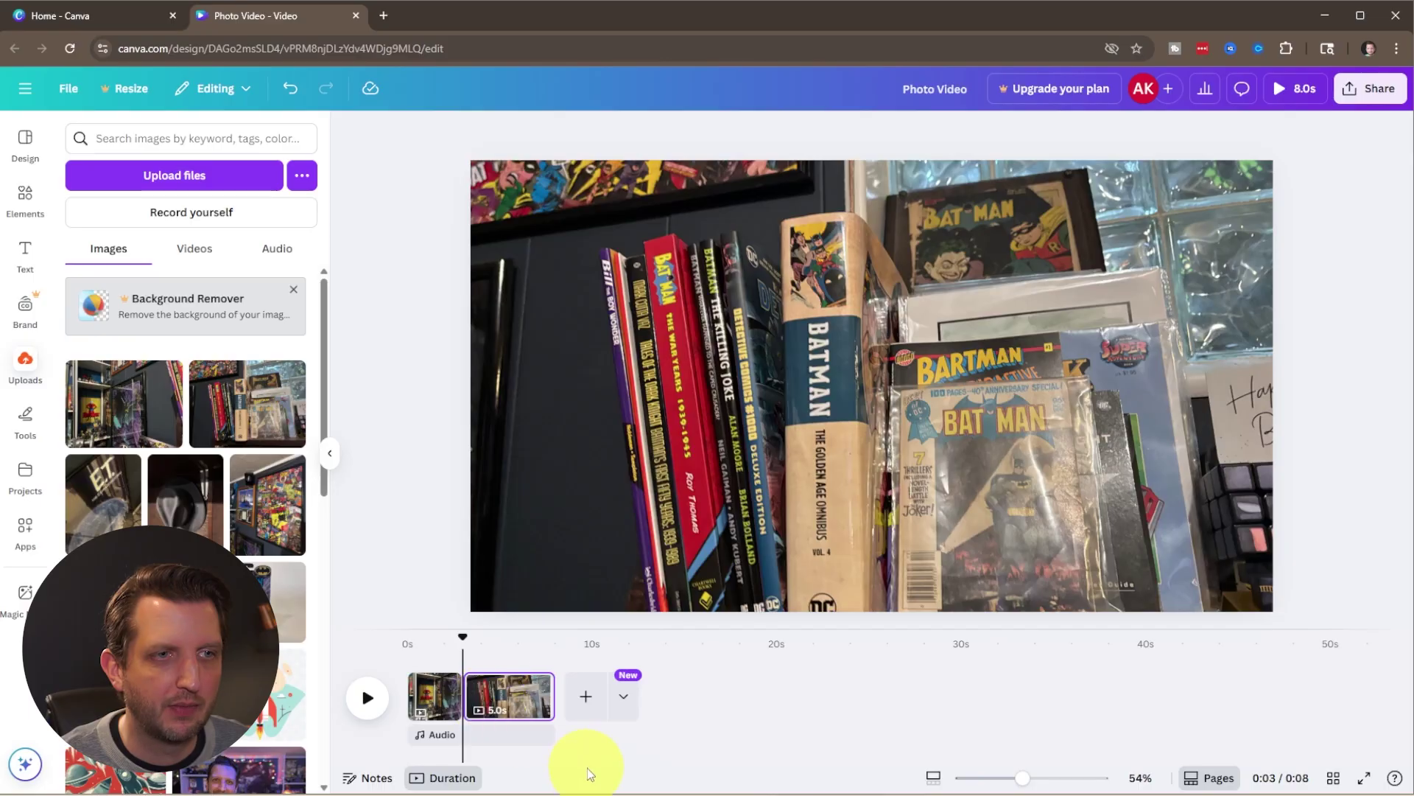
left_click(514, 695)
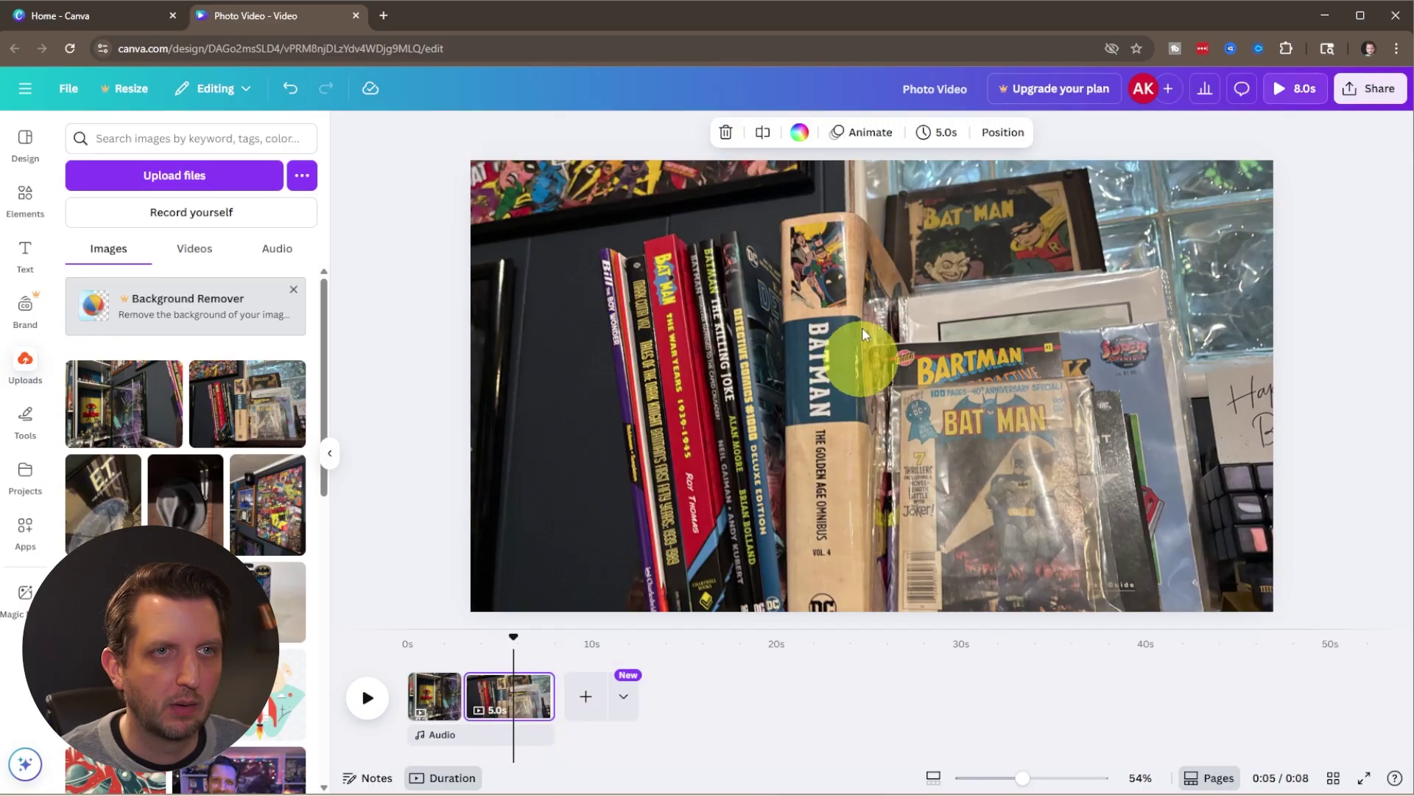
left_click(937, 132)
left_click_drag(869, 204, 847, 199)
double_click(833, 489)
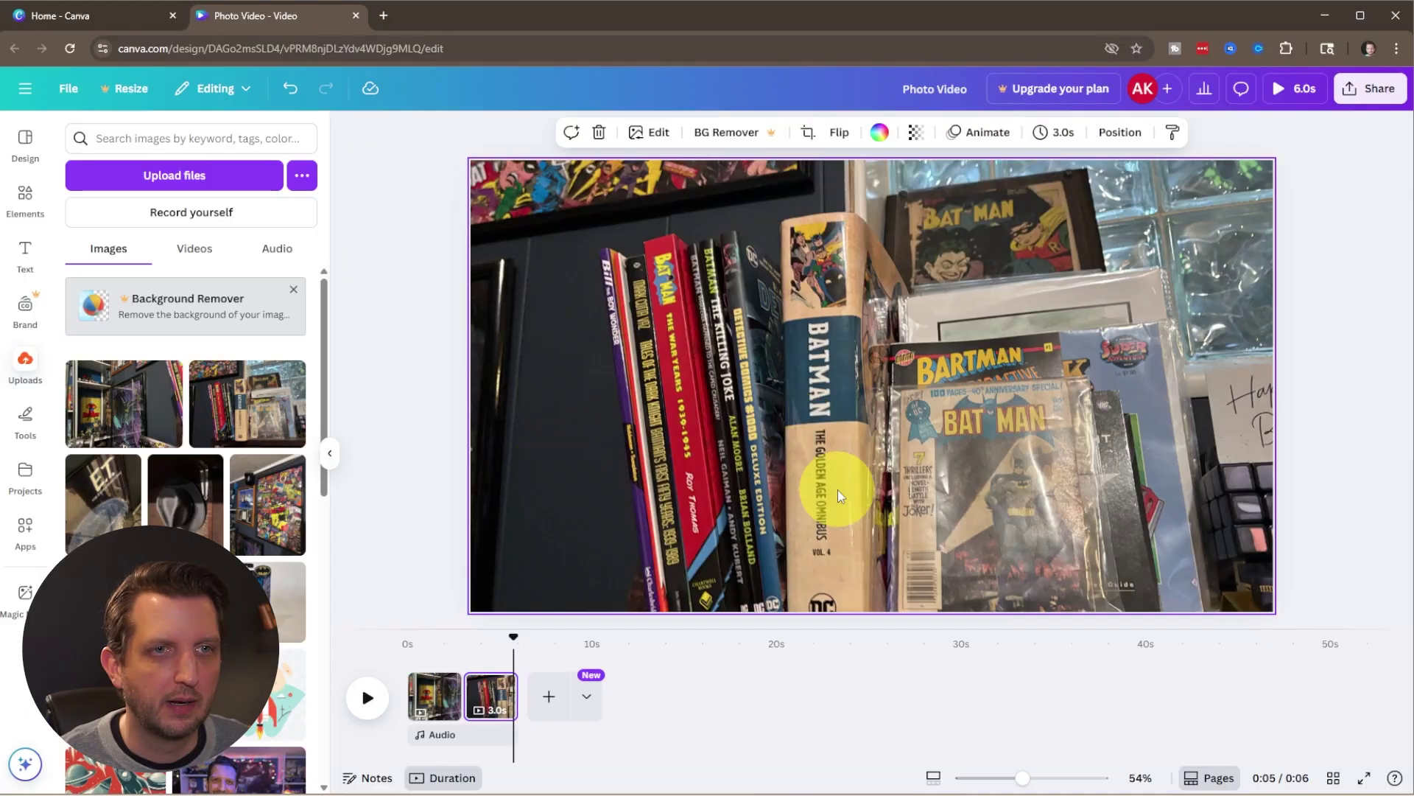
left_click_drag(917, 490, 913, 407)
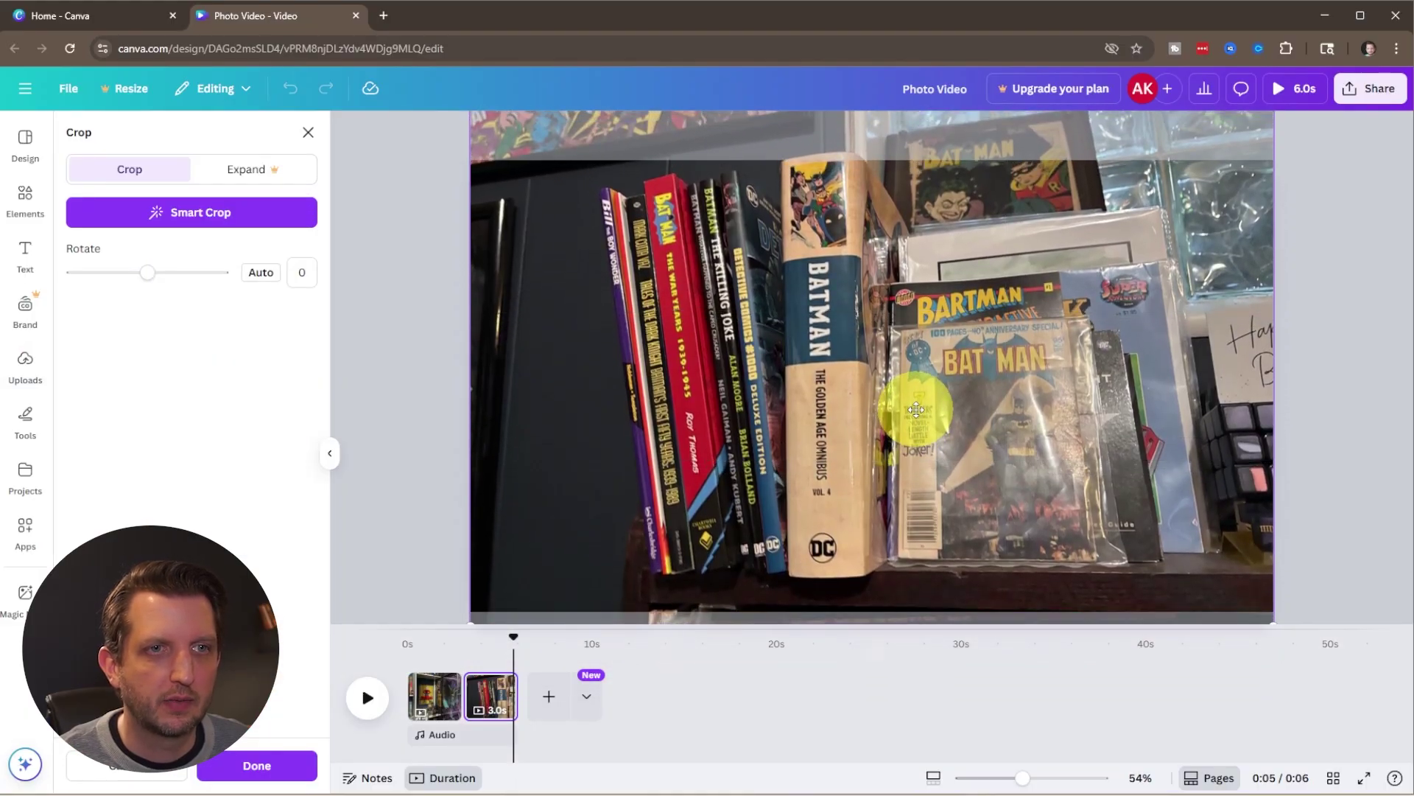
left_click(276, 763)
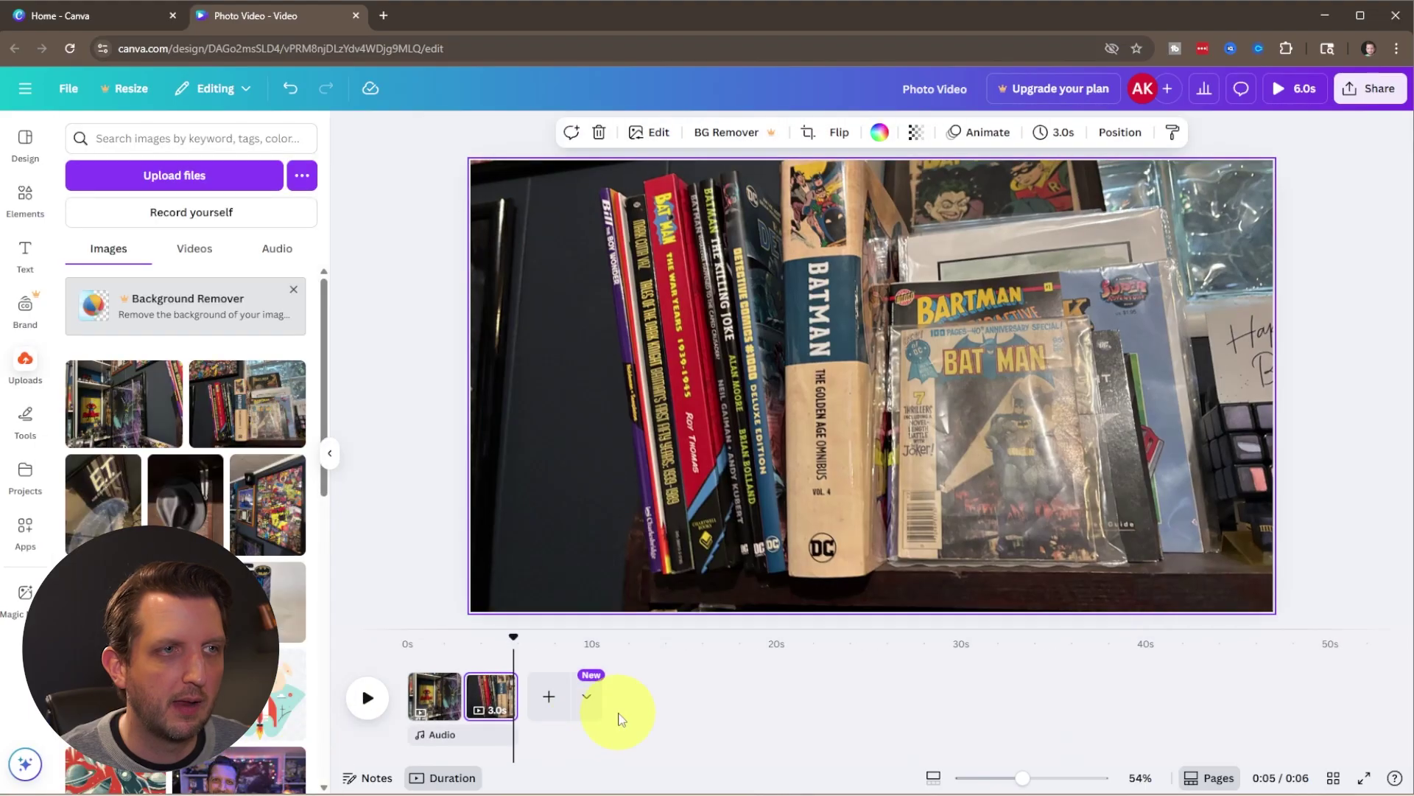
left_click_drag(114, 479, 553, 708)
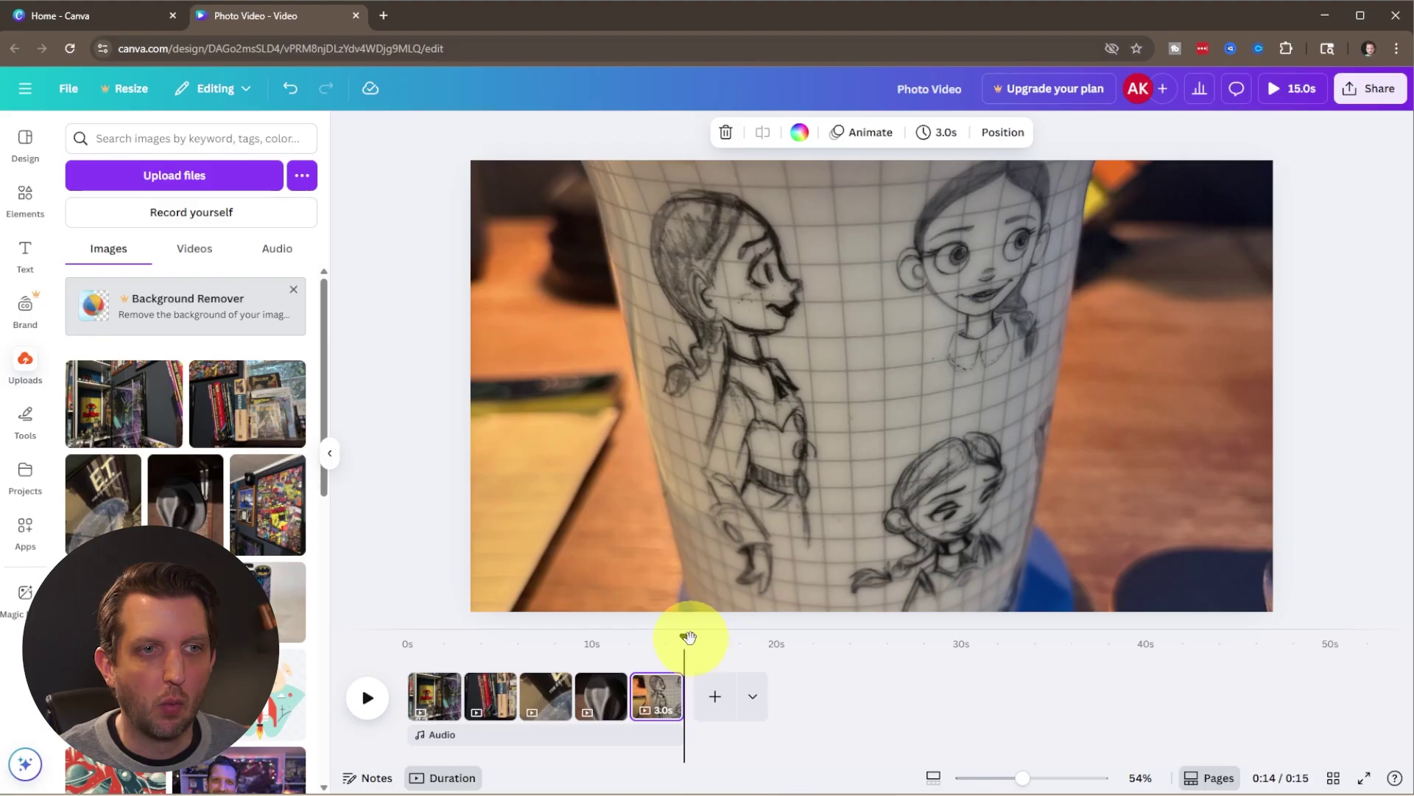
left_click_drag(697, 640, 391, 631)
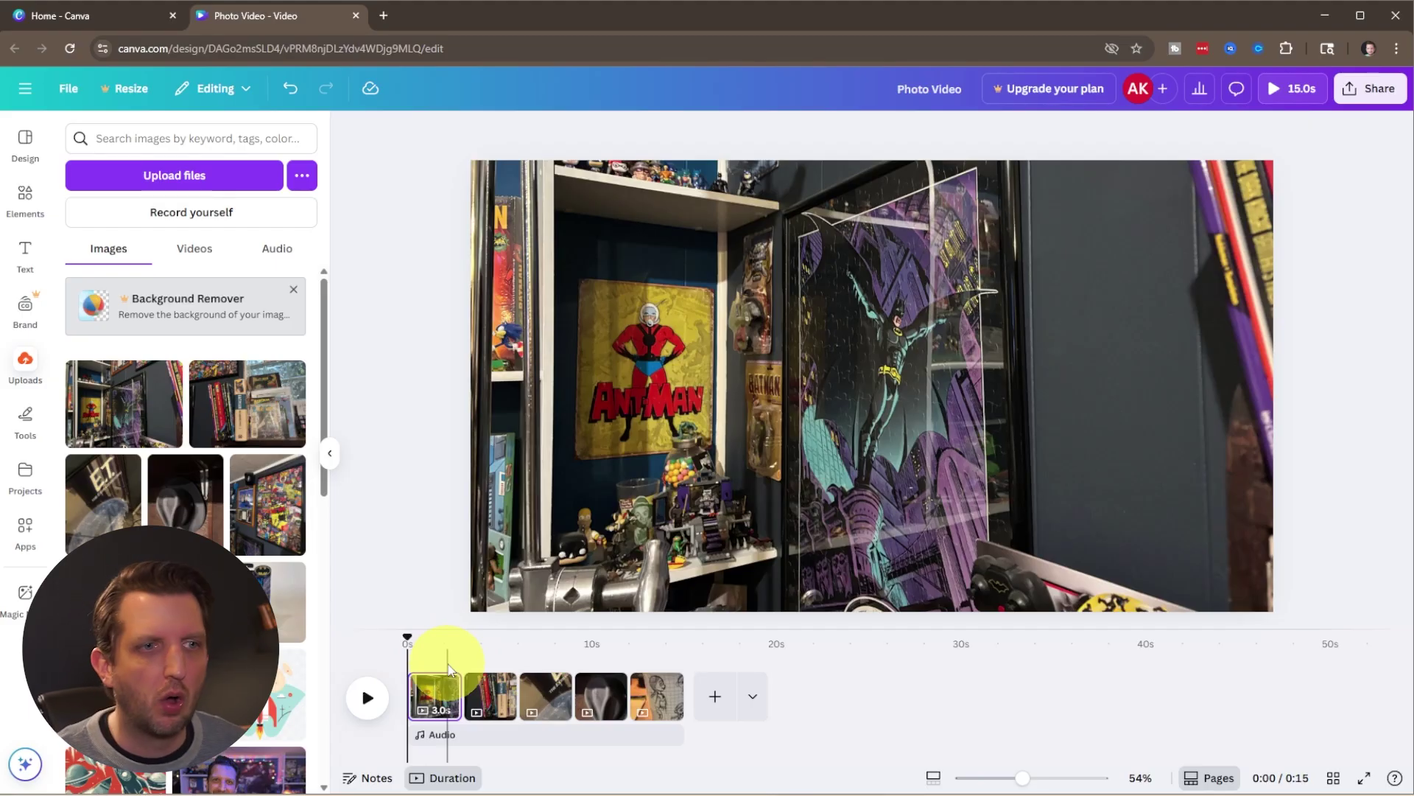
left_click(427, 680)
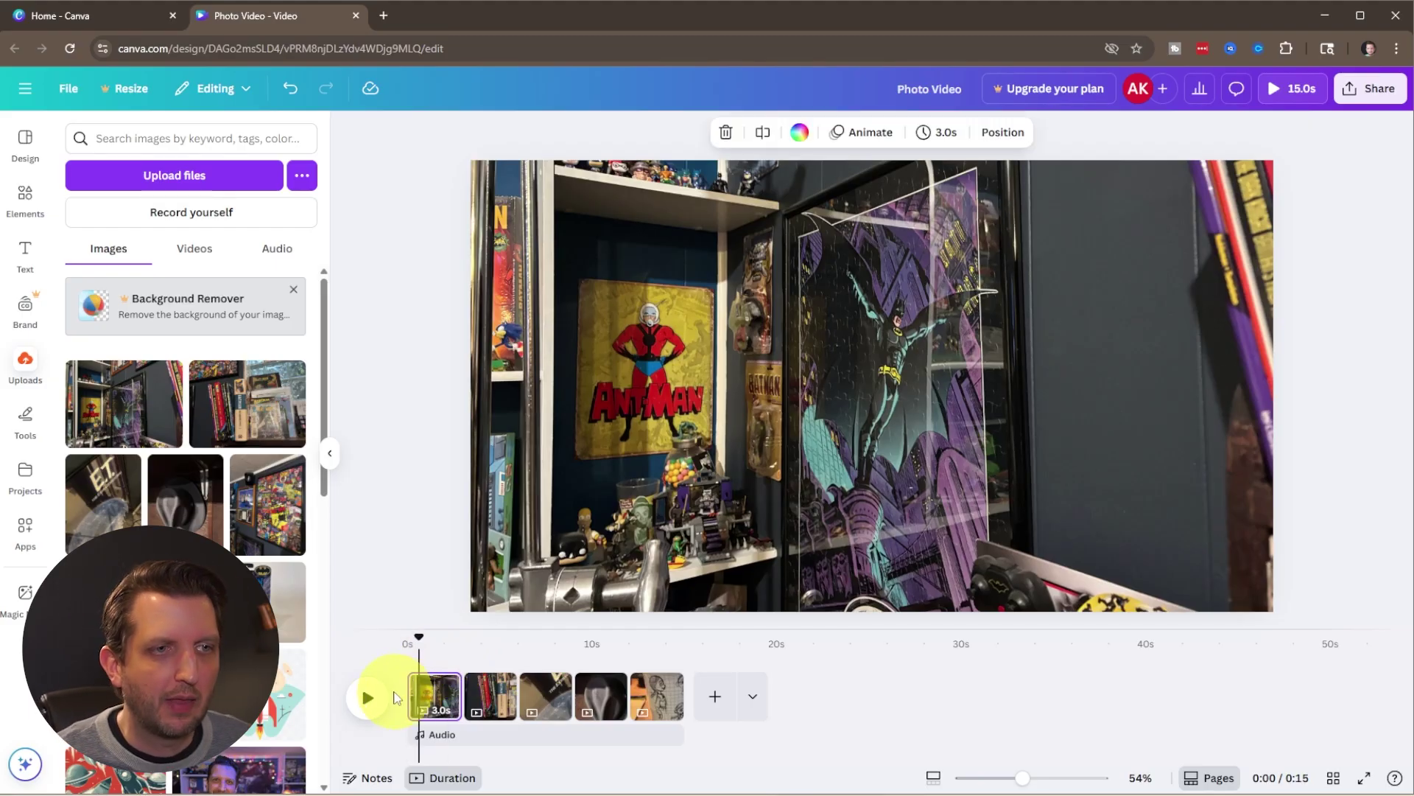
left_click(367, 697)
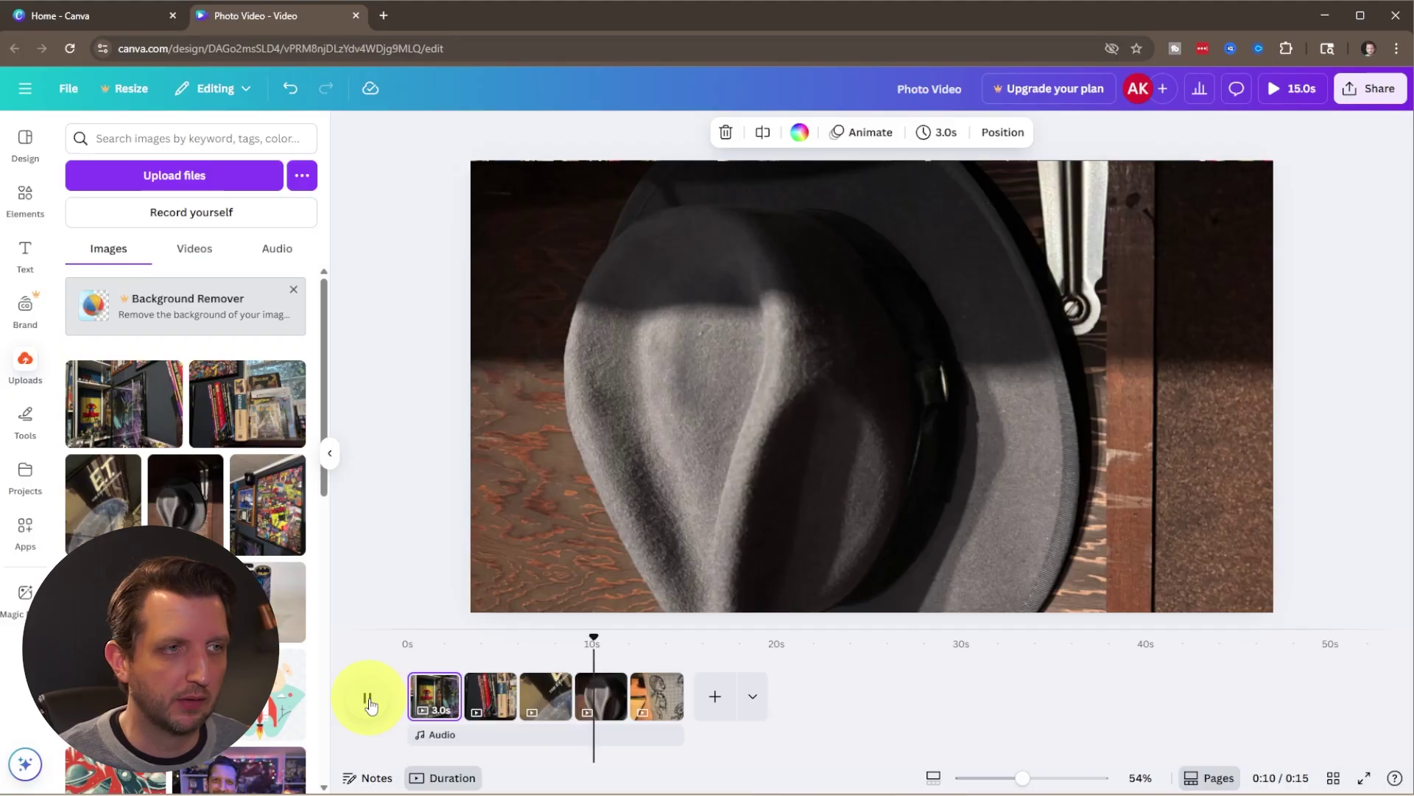
left_click(369, 700)
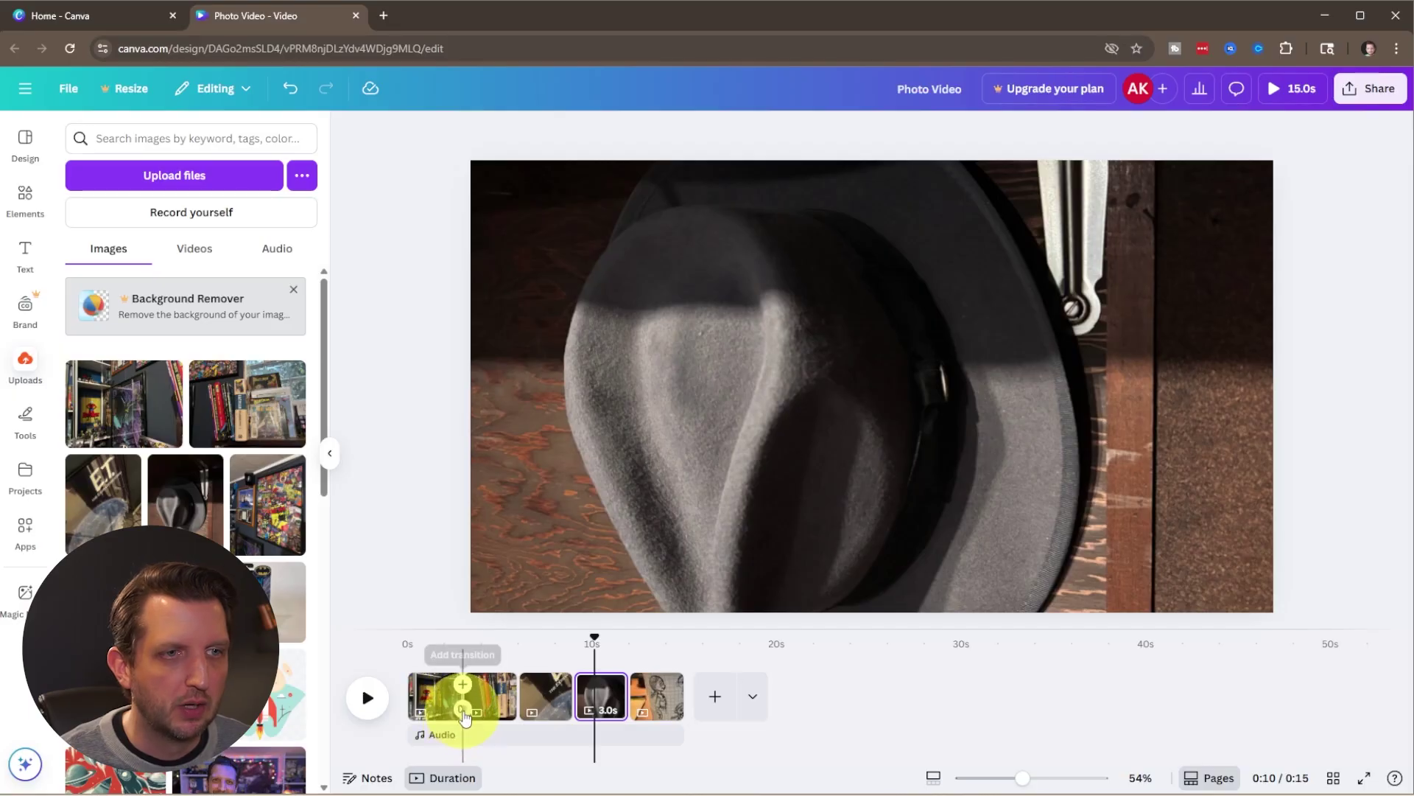
left_click(463, 711)
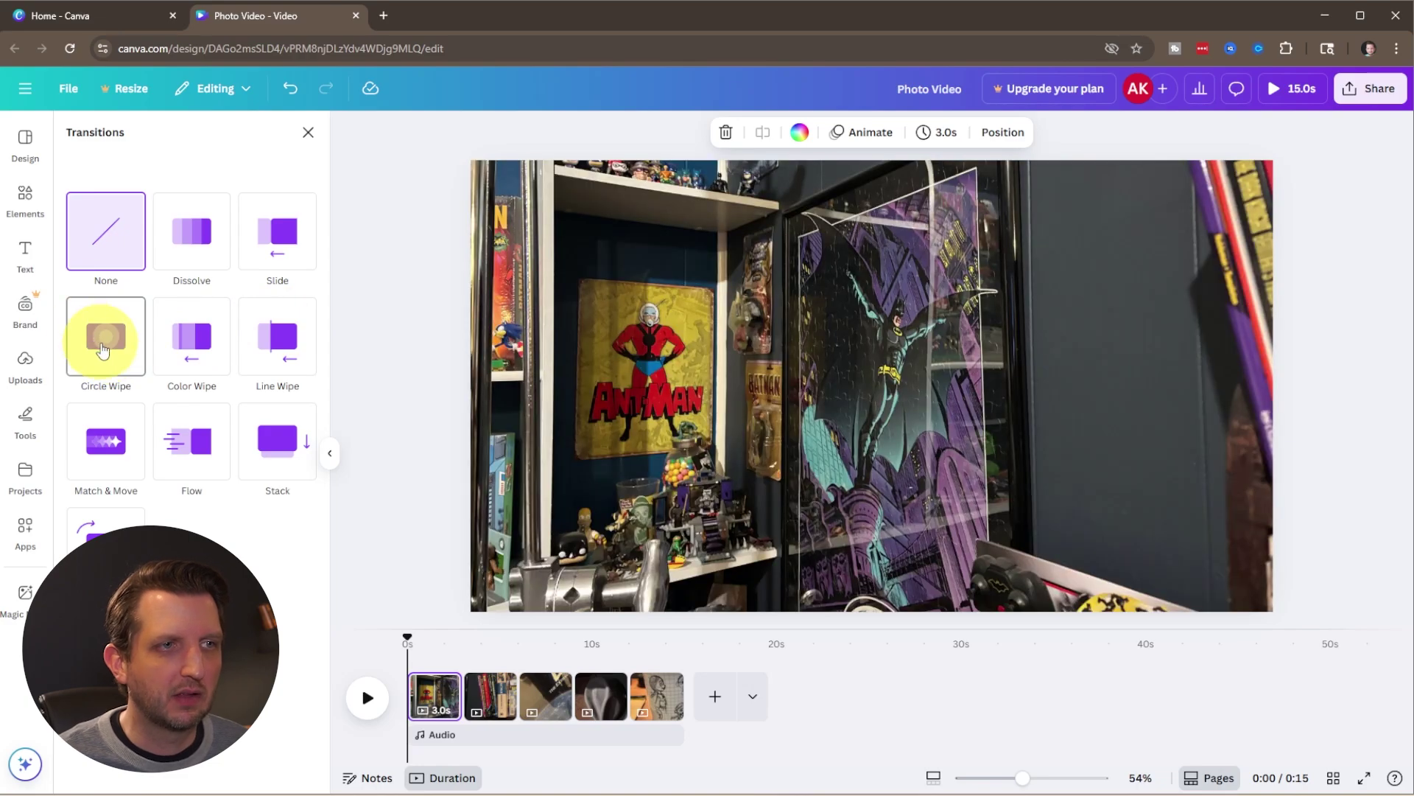
Step: Add a Circle Wipe between the first two photos and preview it
left_click(108, 348)
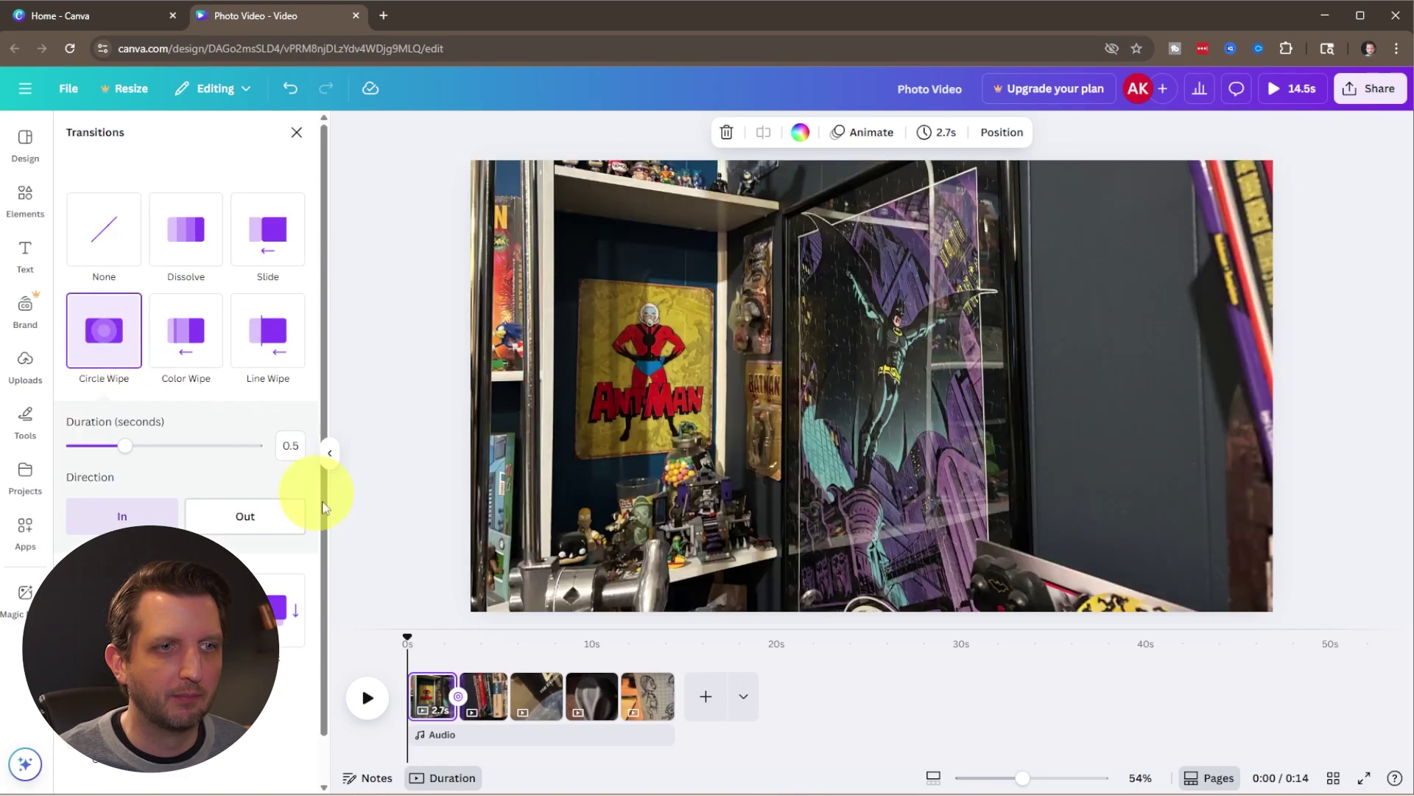
left_click_drag(409, 635, 448, 644)
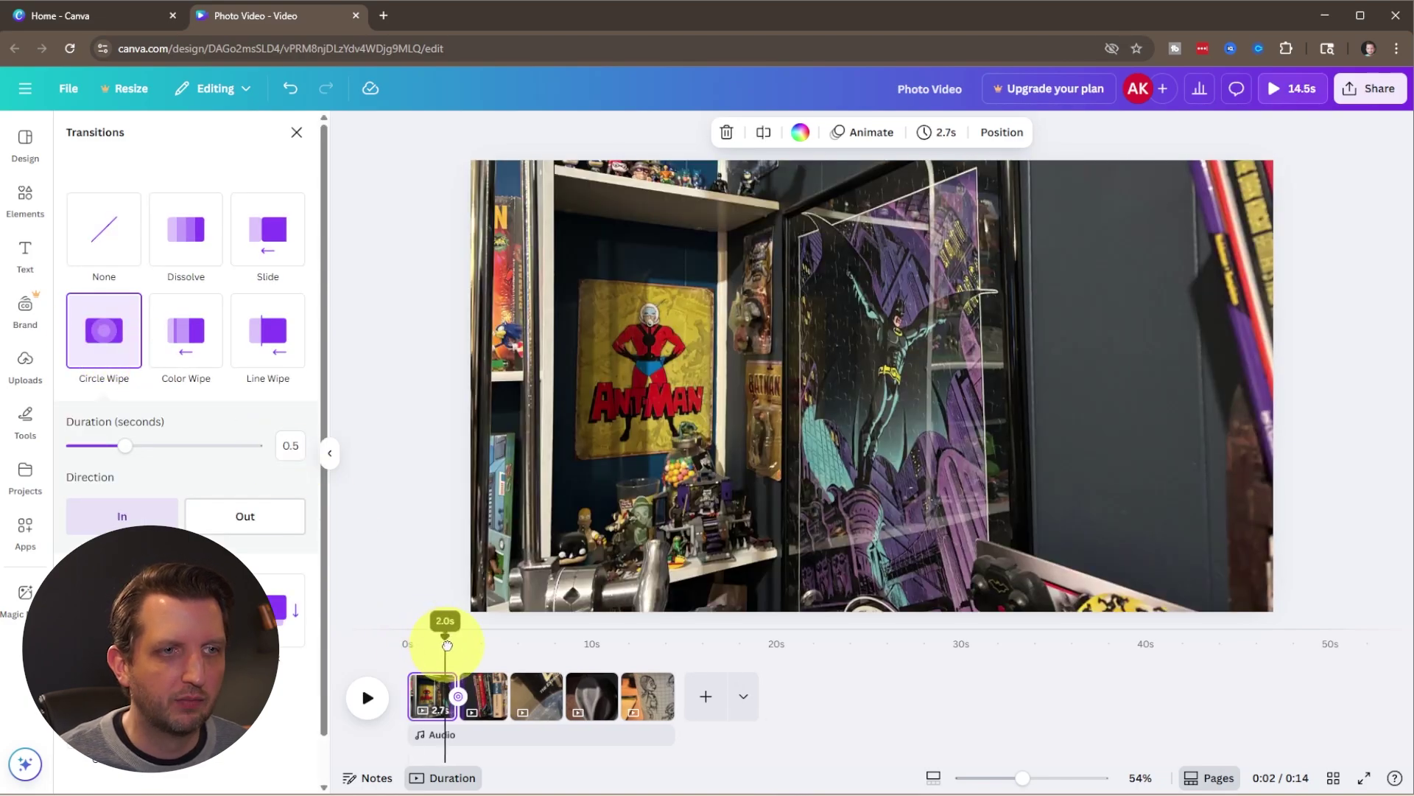
key("space")
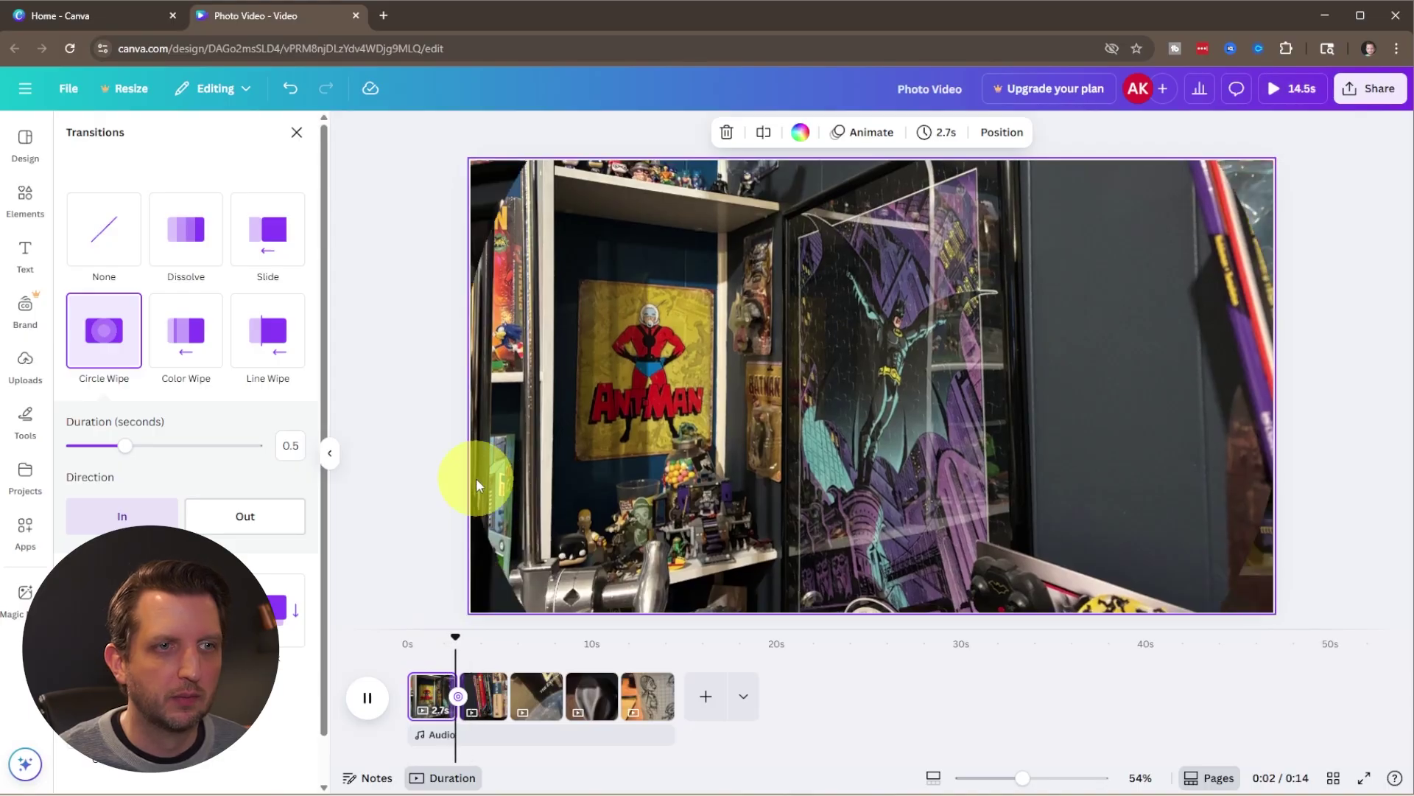
left_click(475, 480)
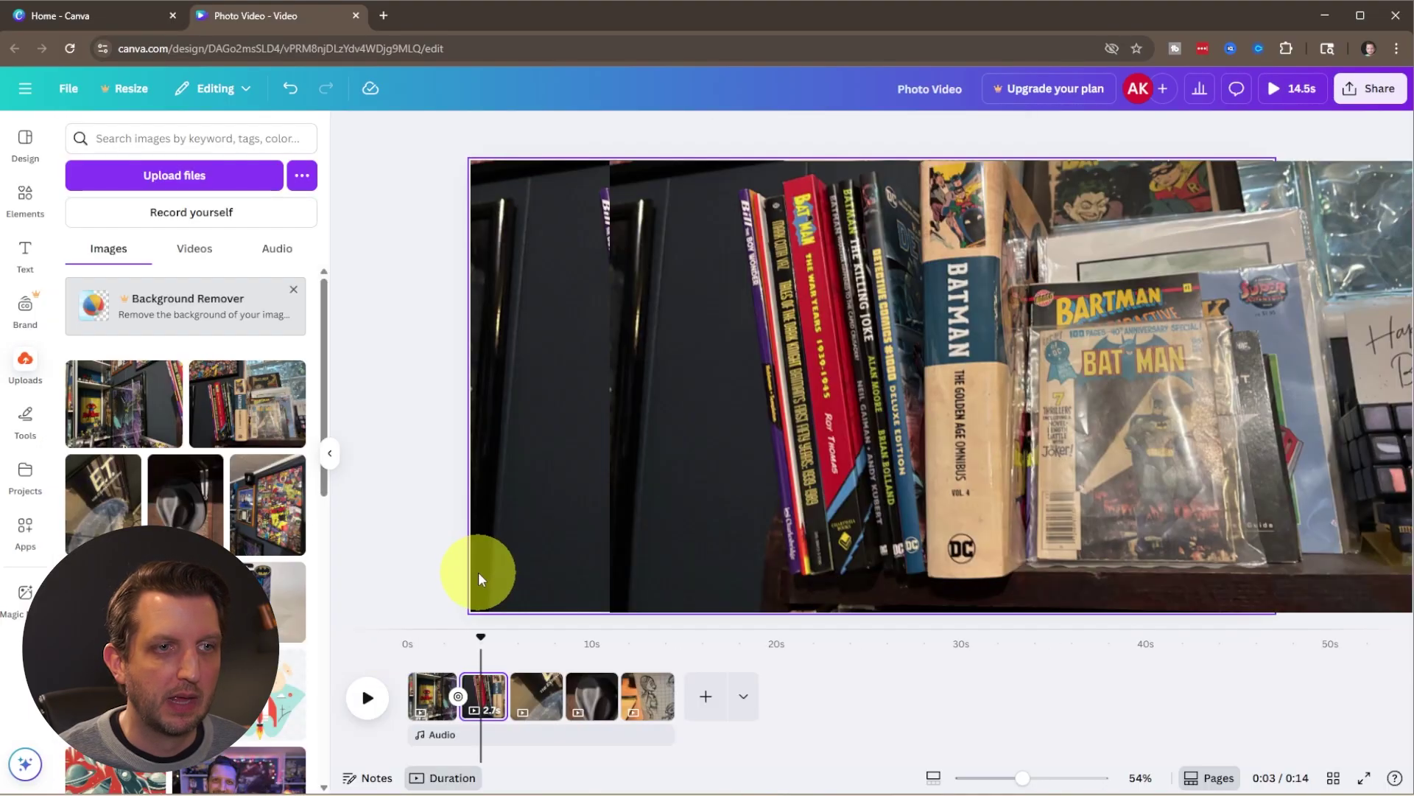
Step: Add Color Wipe, Line Wipe and Stack transitions between the remaining photo pairs
left_click(510, 711)
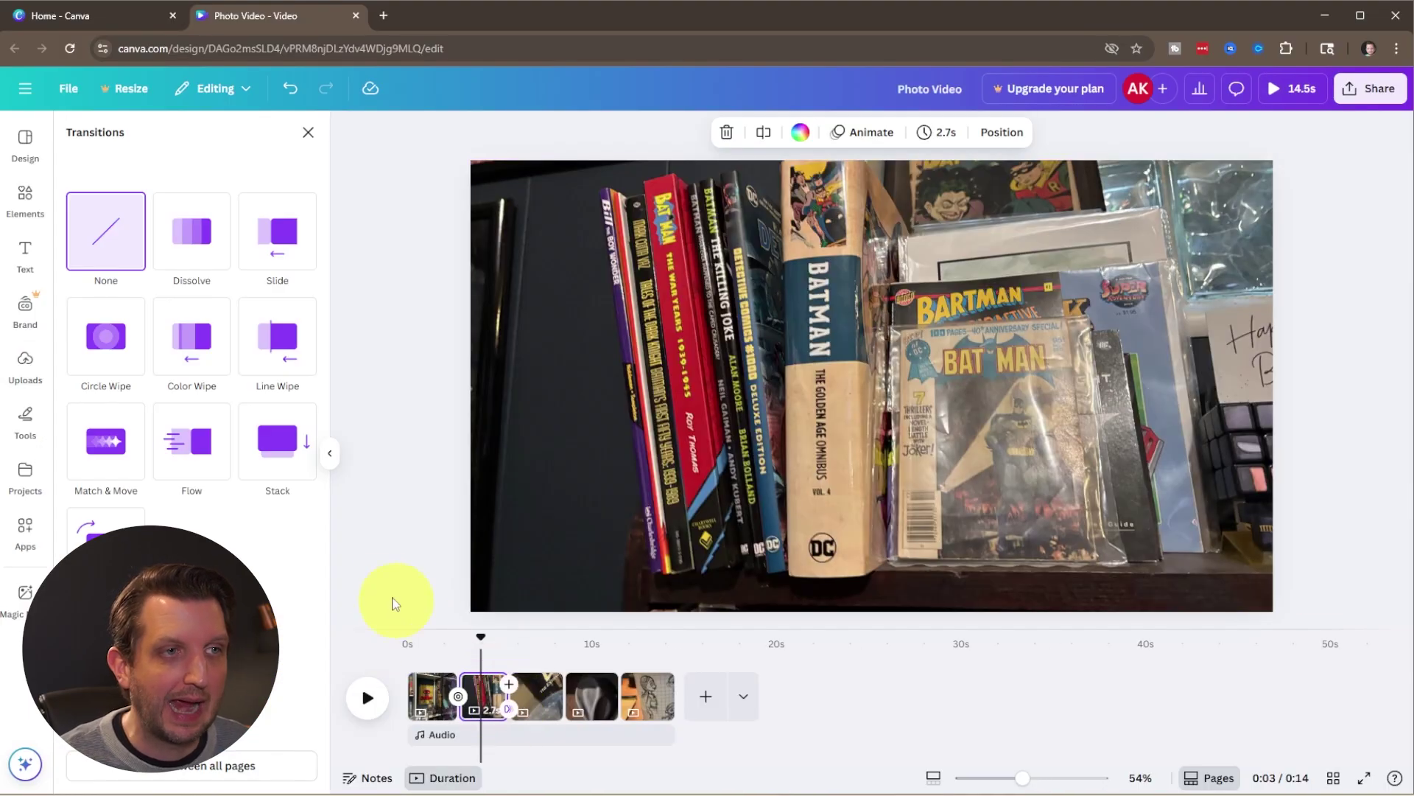
left_click(189, 350)
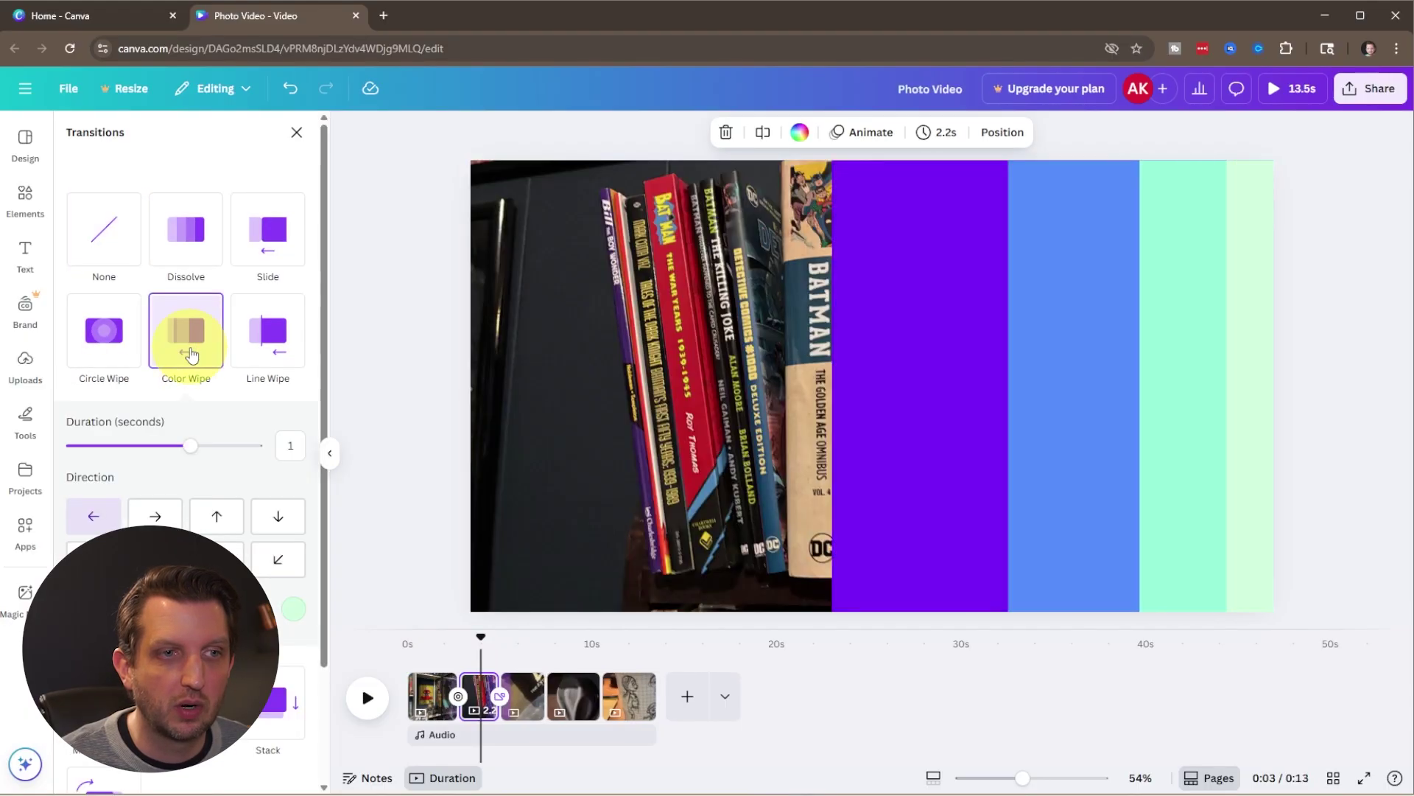
left_click(547, 713)
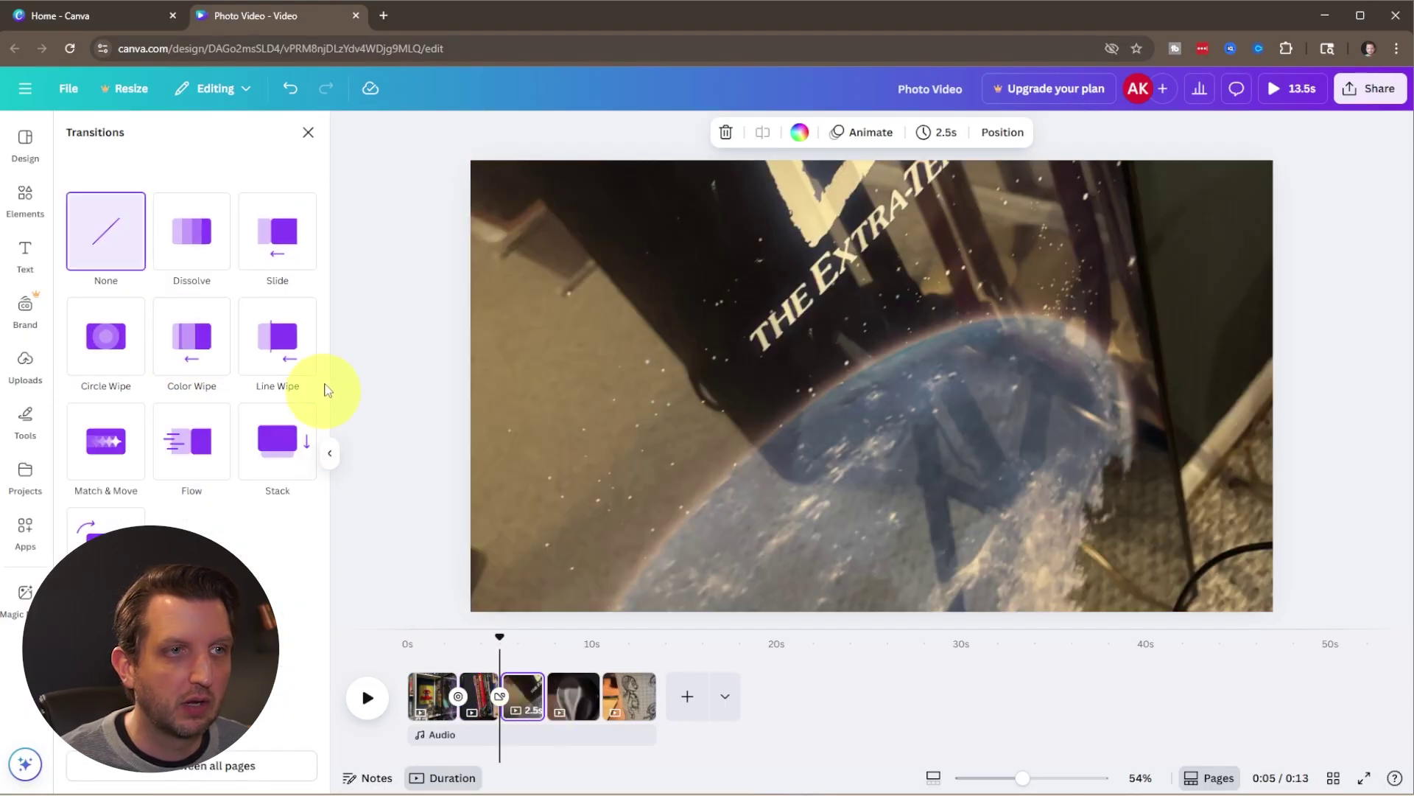
left_click(273, 333)
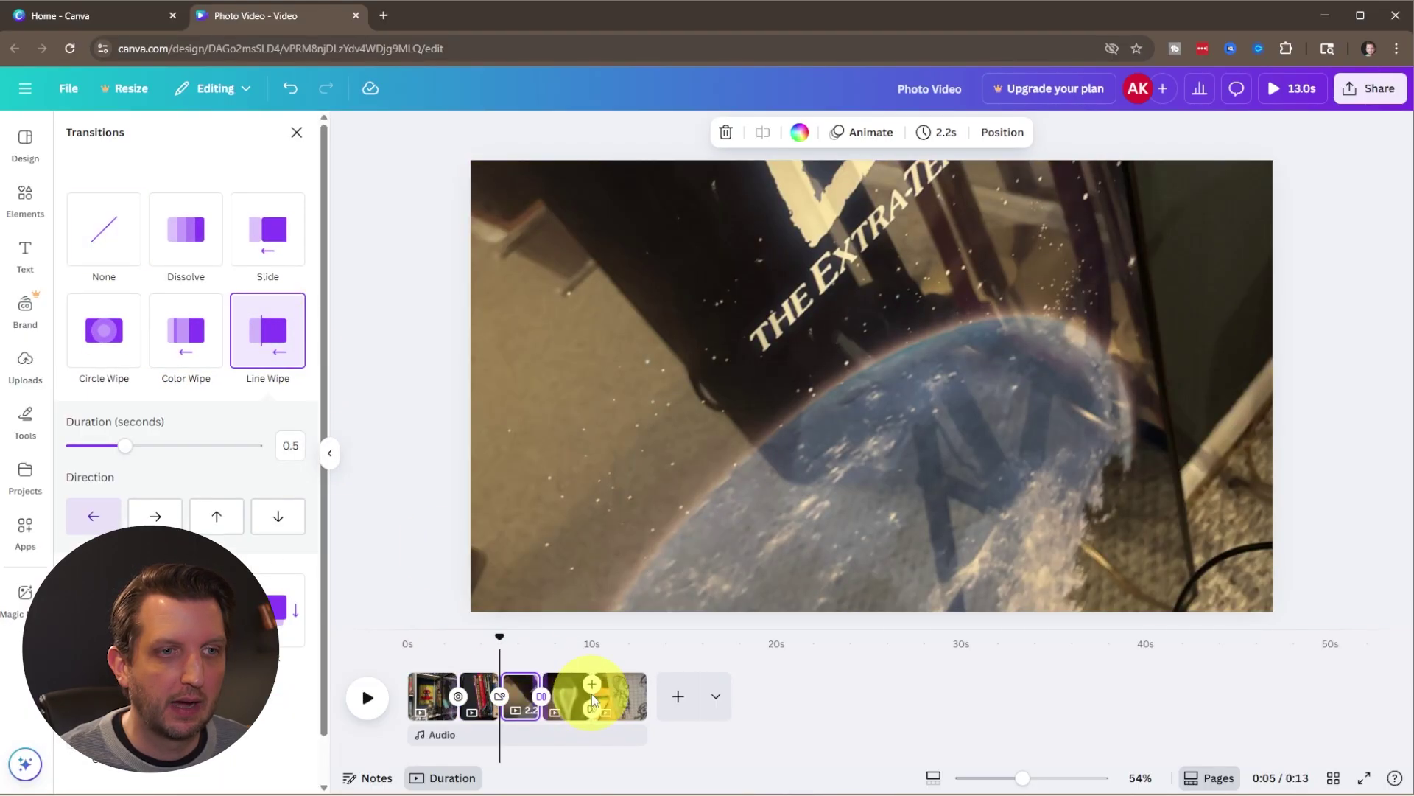
left_click(593, 698)
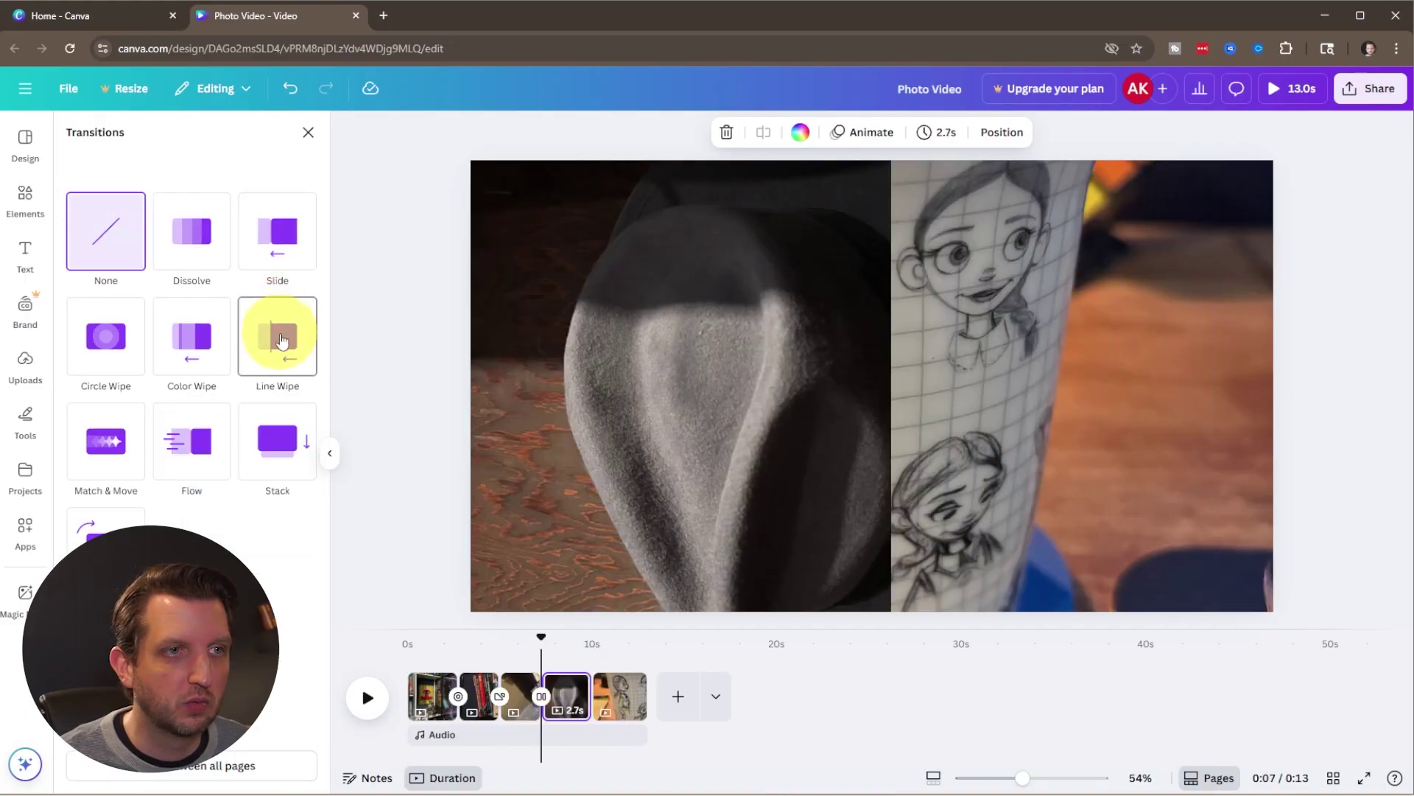
left_click(274, 442)
left_click_drag(542, 633, 495, 635)
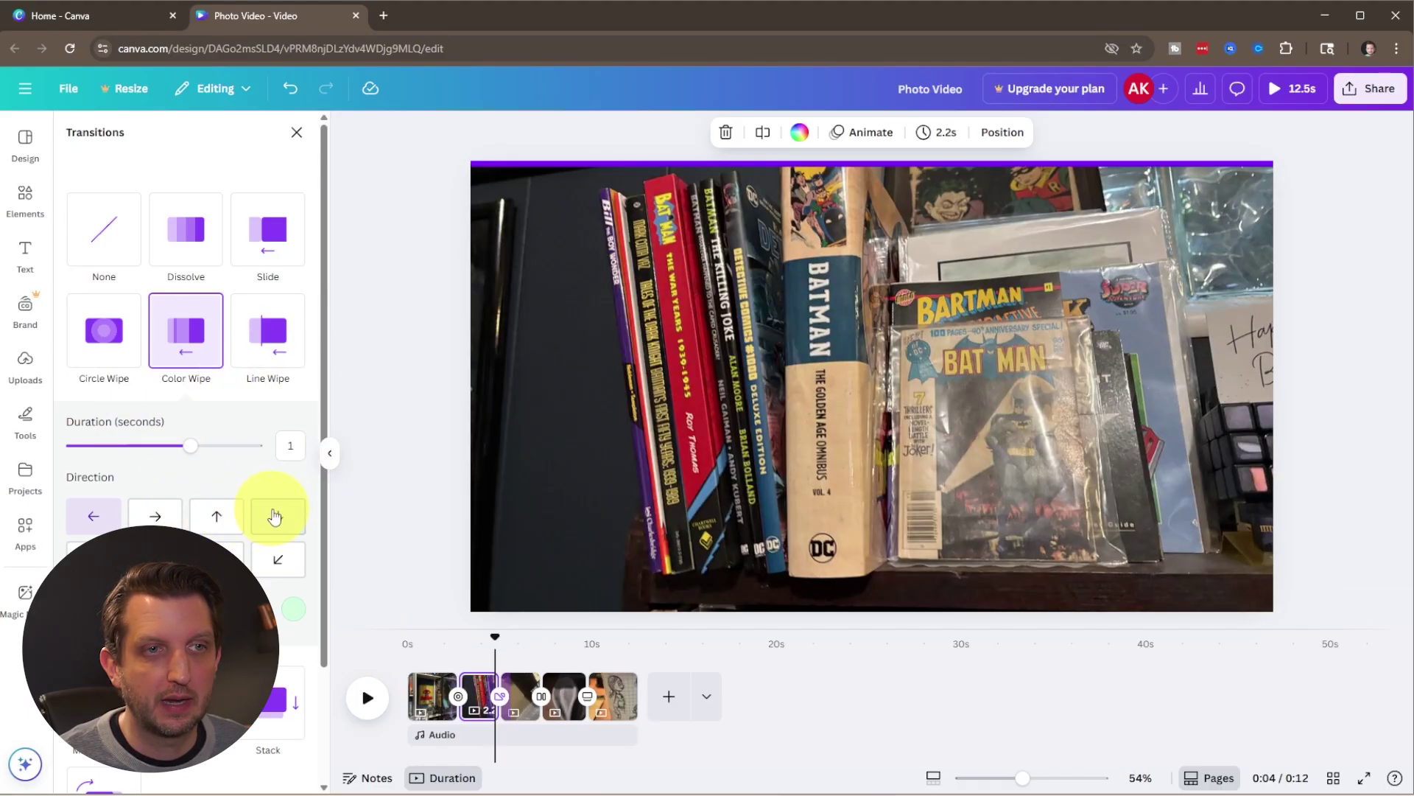
Step: Set the Color Wipe to a diagonal down-right direction with a red, blue and green gradient
left_click(221, 554)
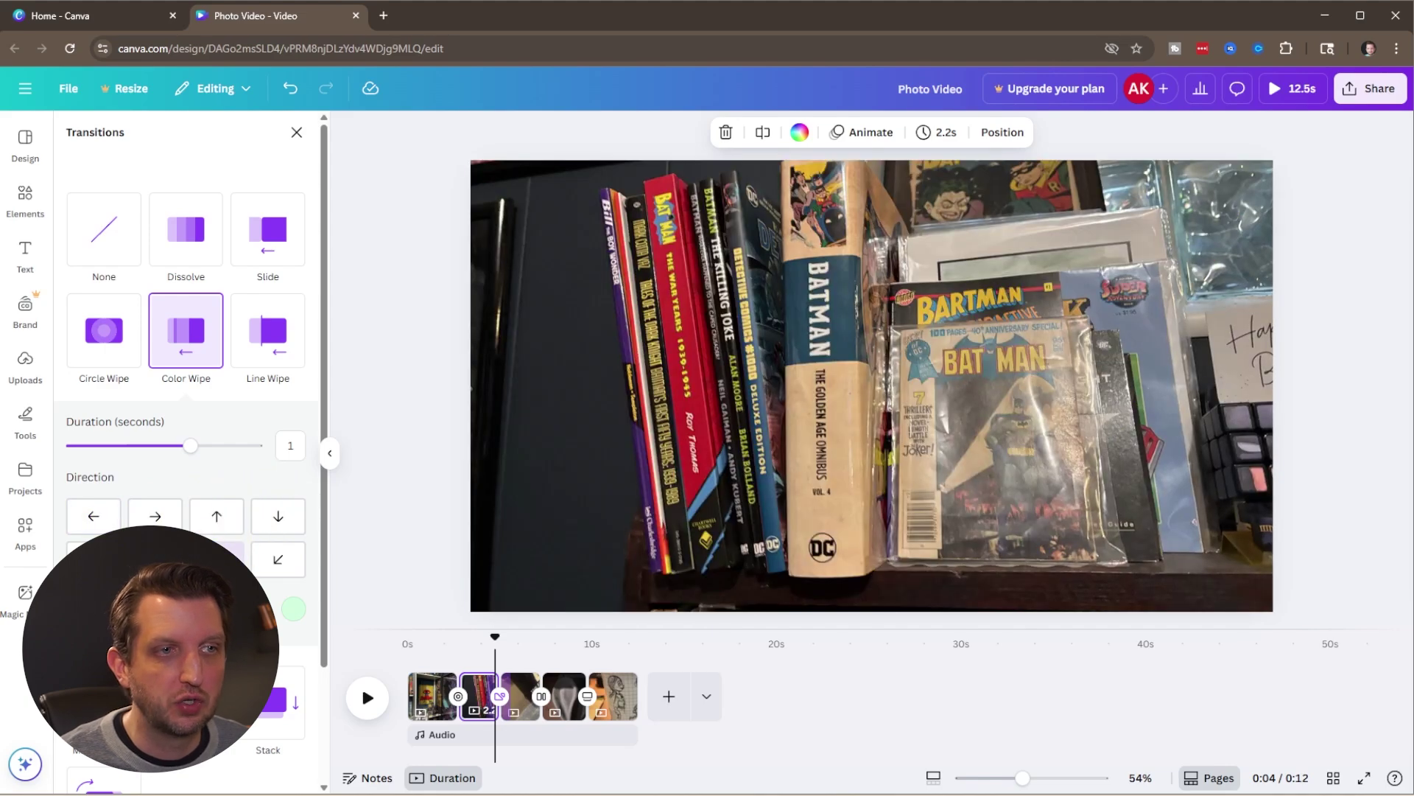
left_click(81, 612)
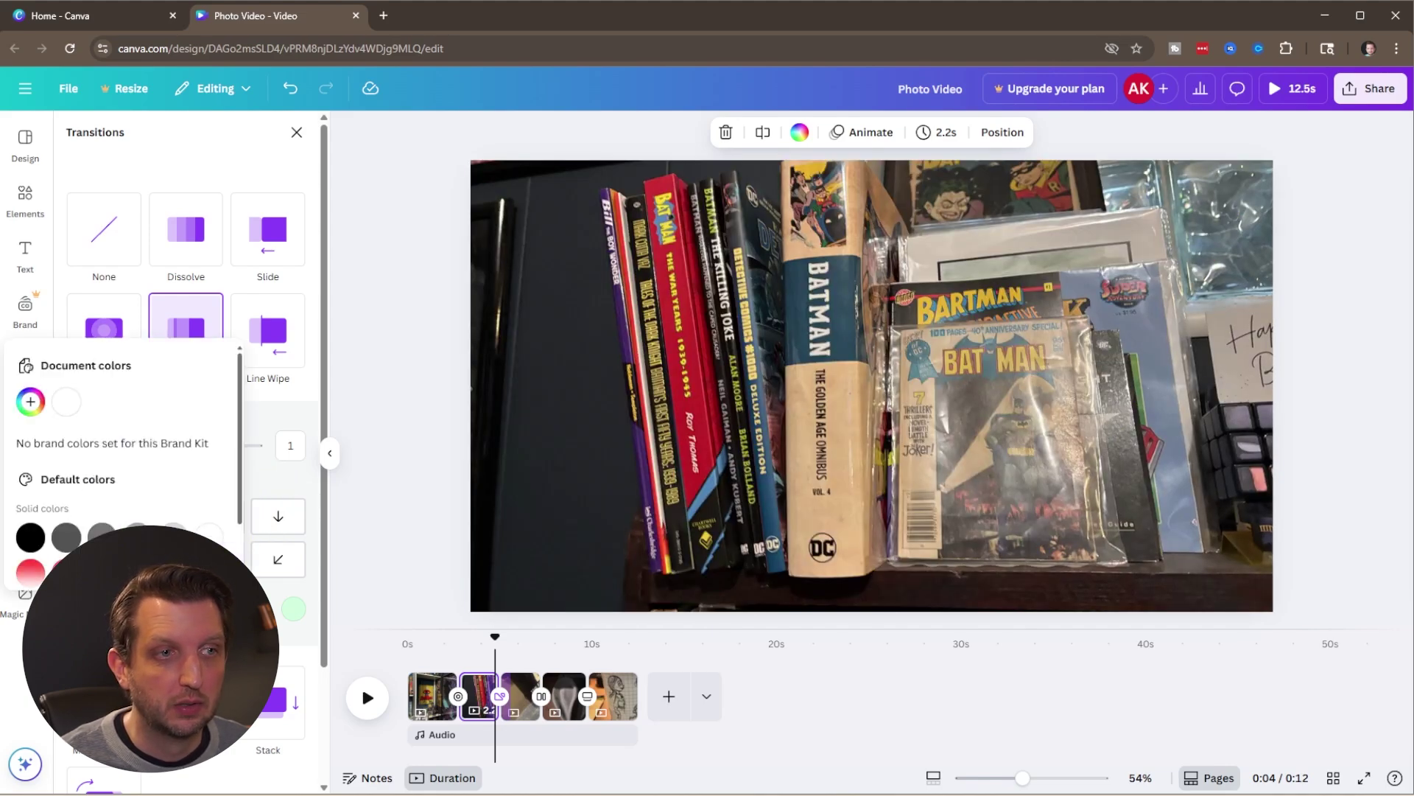
left_click(30, 571)
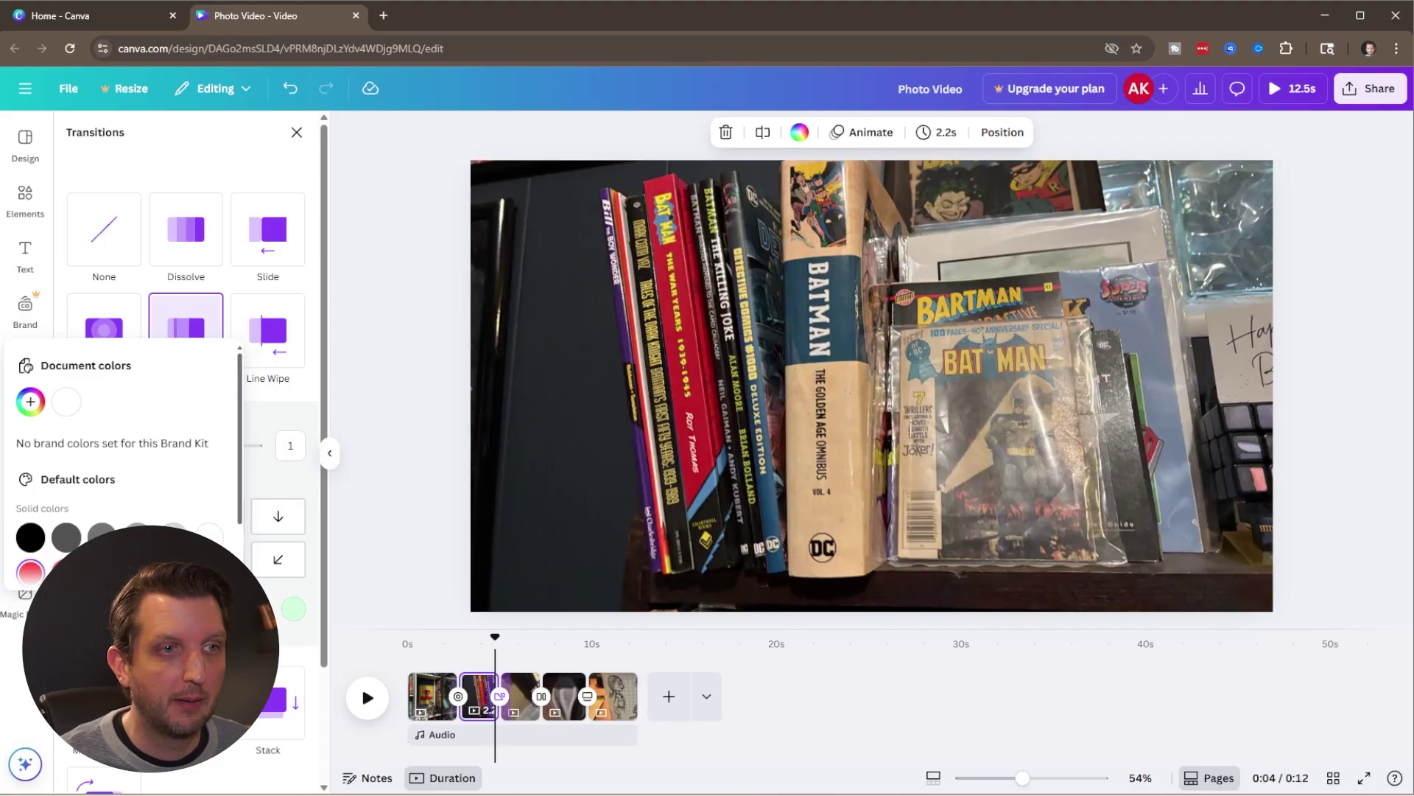
scroll(268, 560, "down", 2)
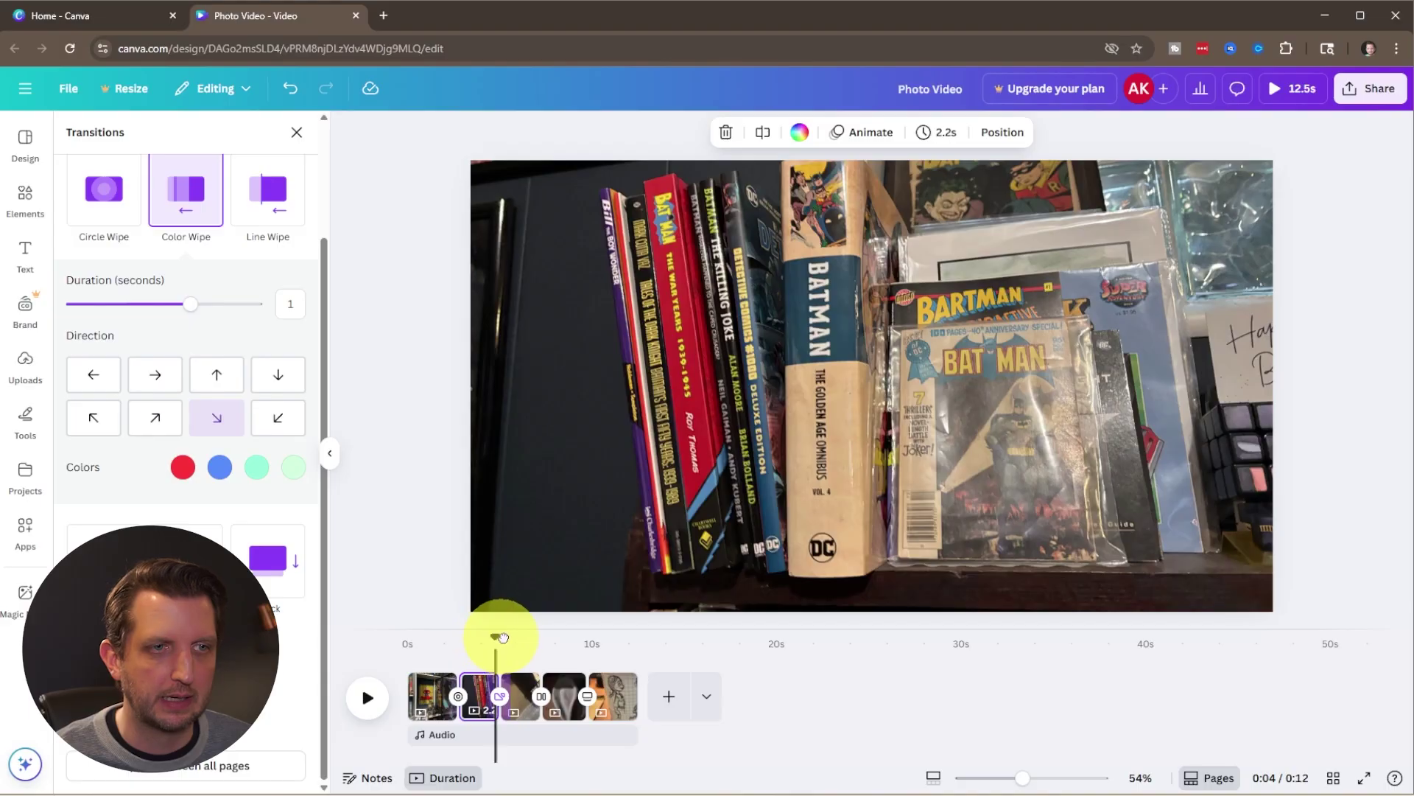
left_click_drag(501, 637, 597, 647)
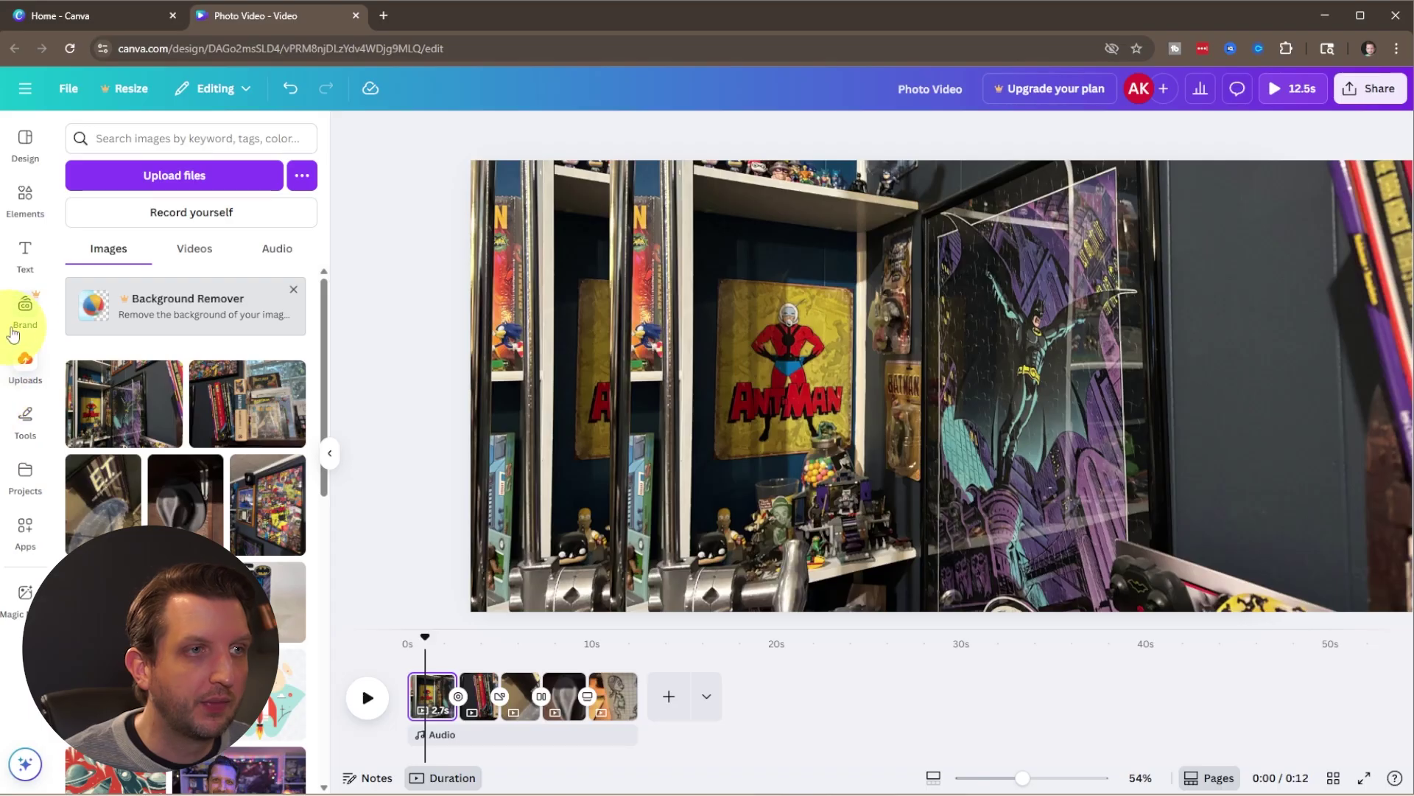
Step: Open Text and scroll the Font combinations list down to the glowing Year 3000 design
left_click(26, 254)
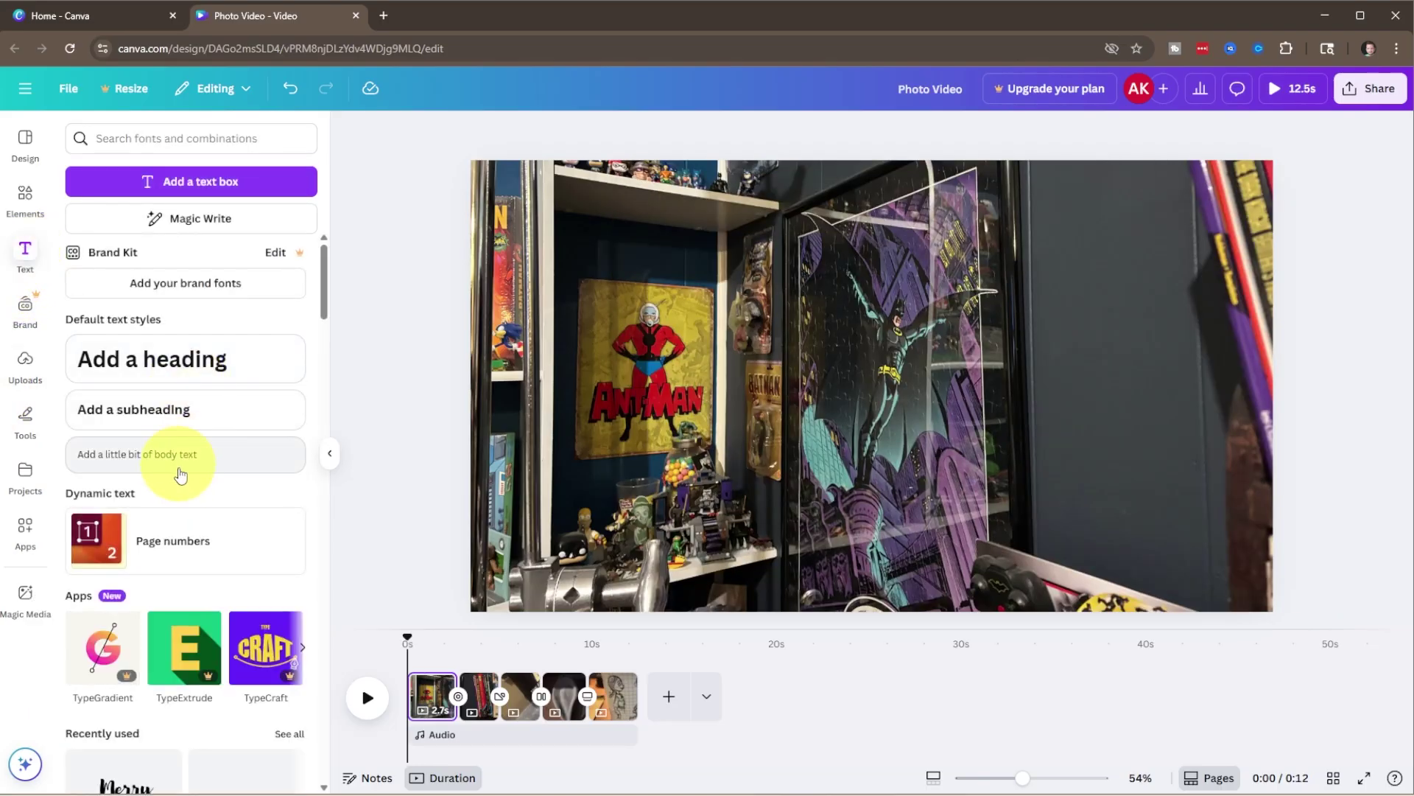
scroll(179, 471, "down", 6)
scroll(180, 483, "down", 8)
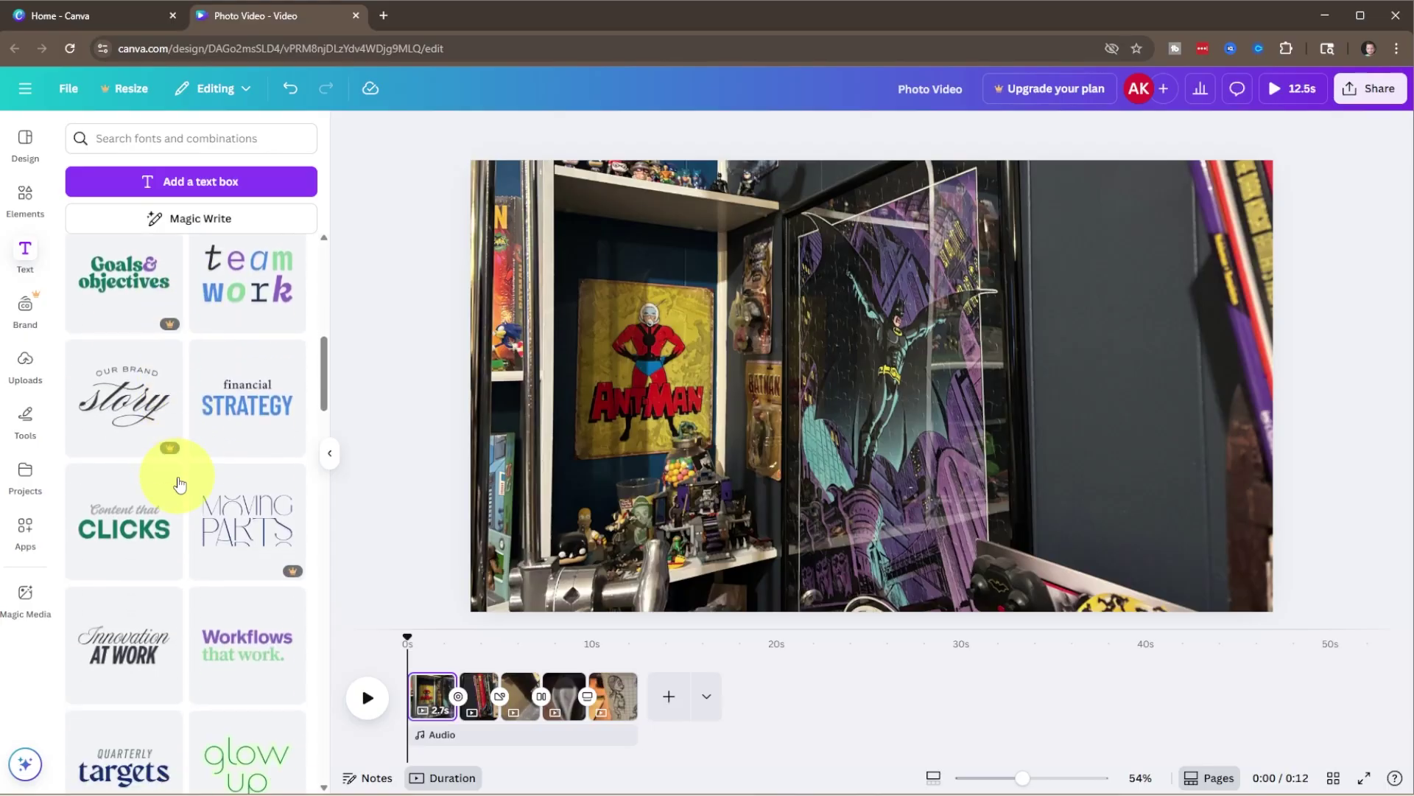
scroll(184, 496, "down", 5)
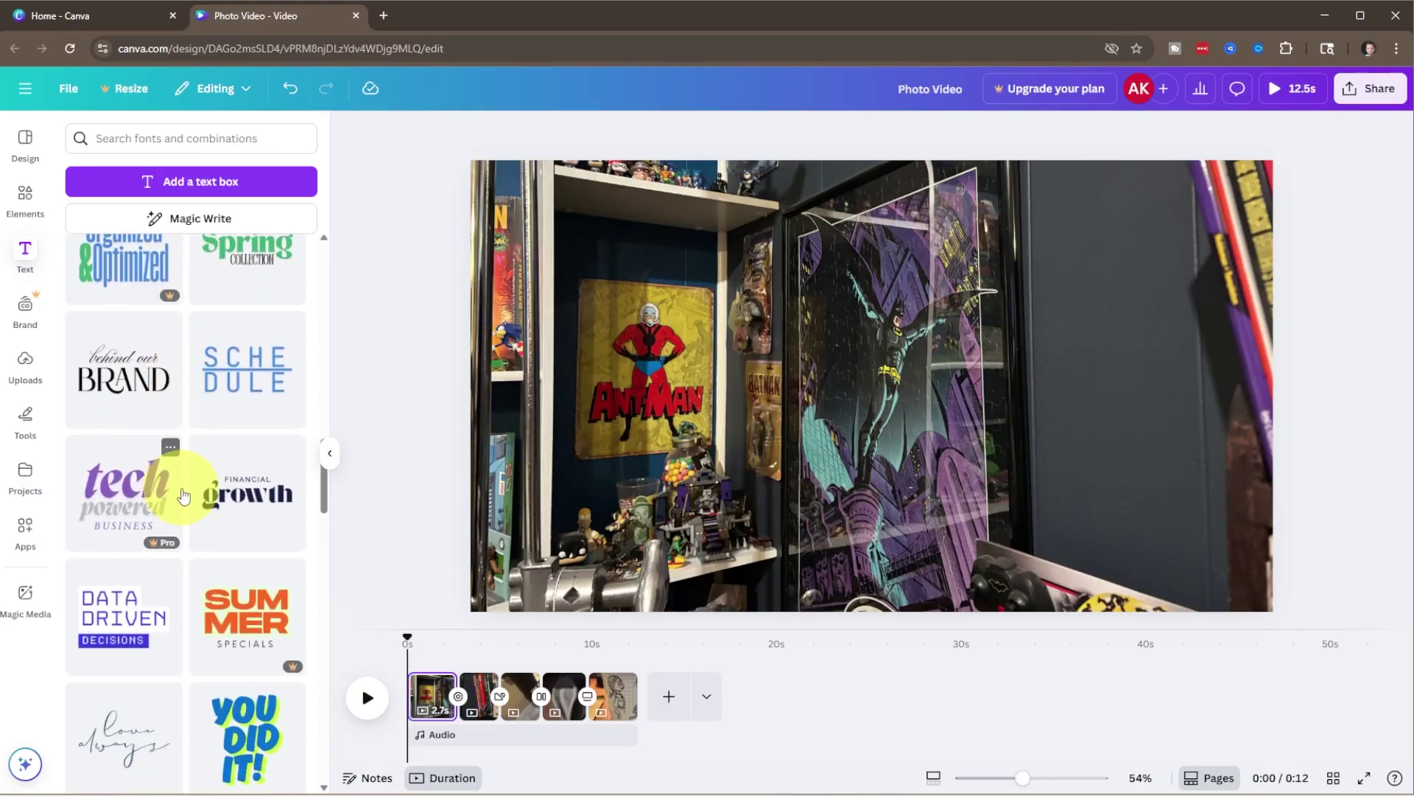
scroll(178, 488, "down", 3)
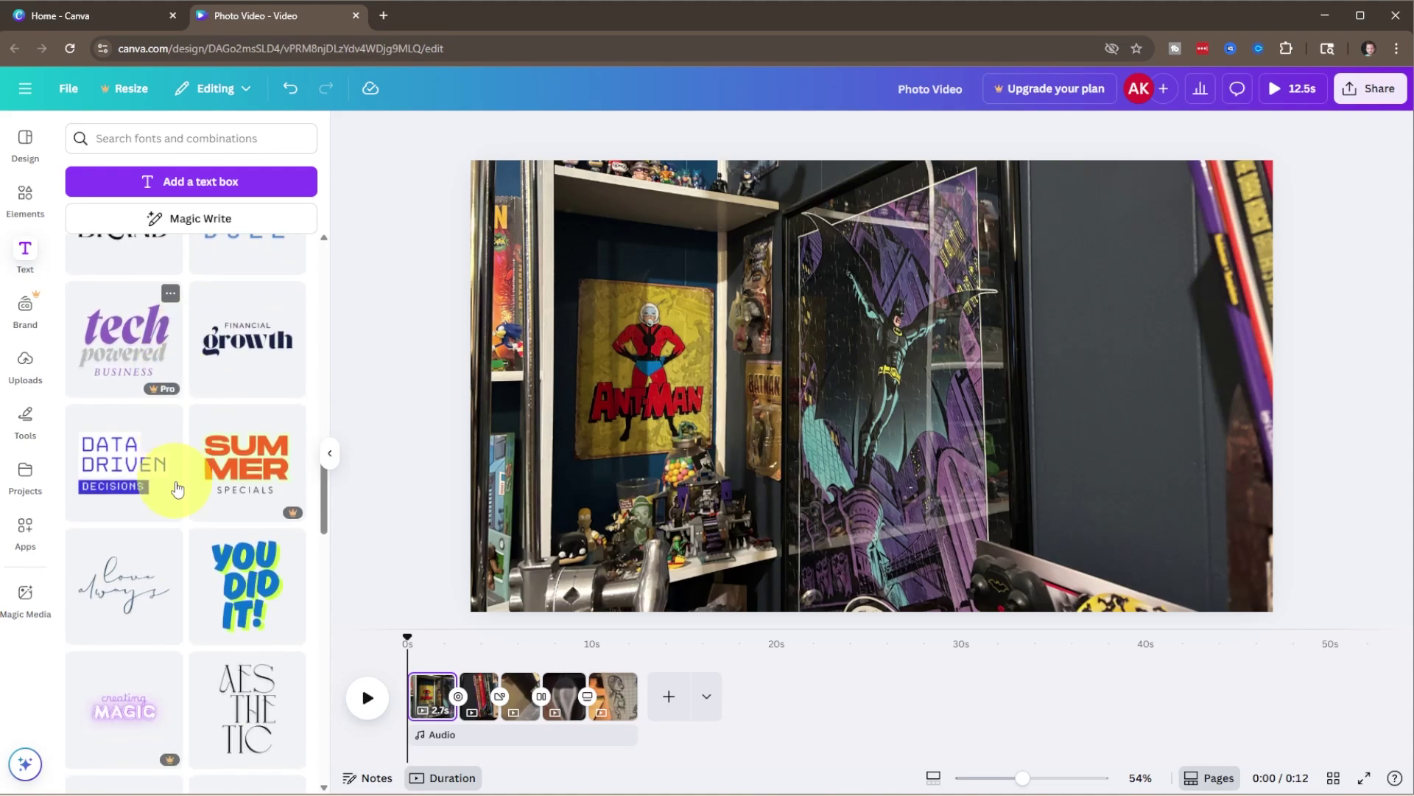
scroll(177, 488, "down", 1)
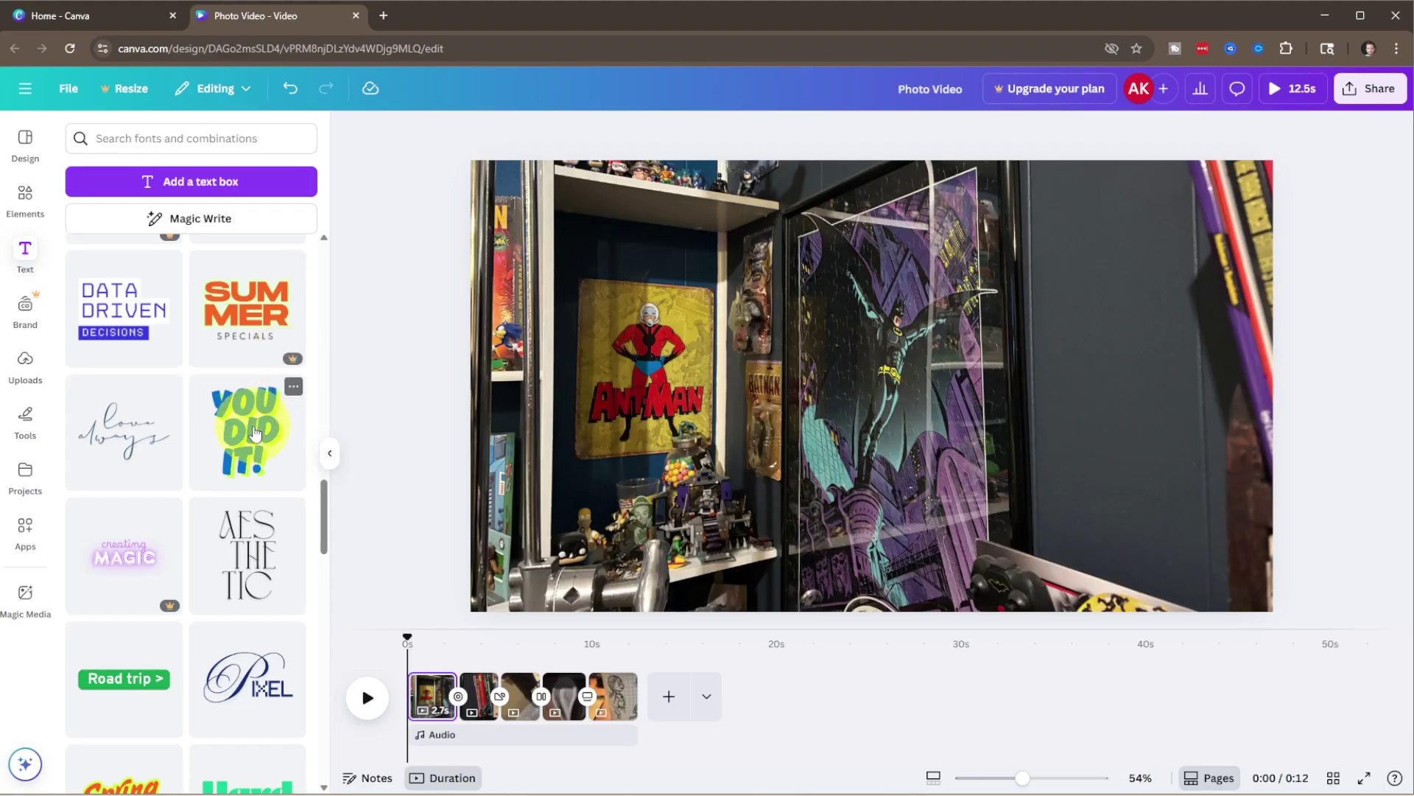
scroll(244, 453, "down", 10)
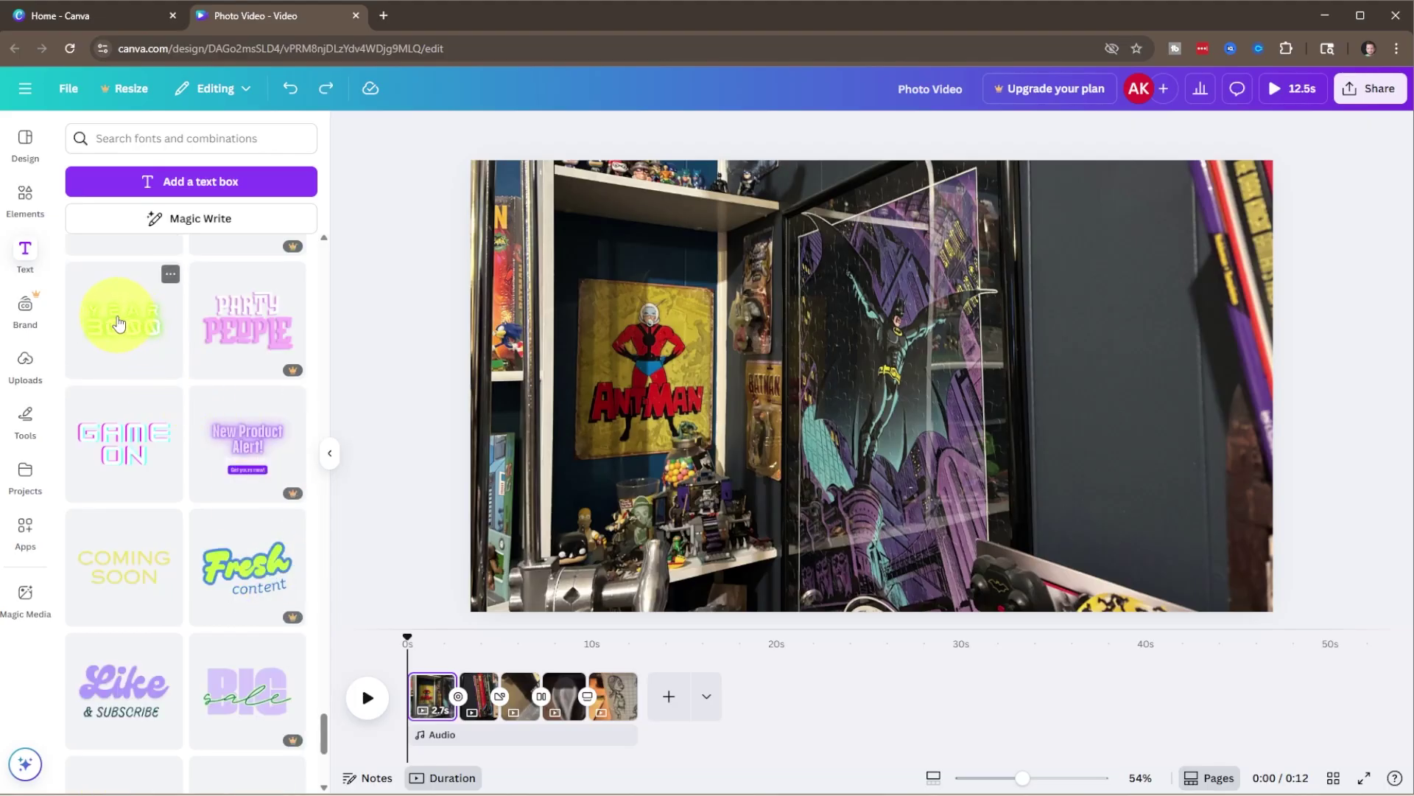
Step: Add the glowing YEAR 3000 text to the page and change it to 'MY STUDIO'
left_click_drag(115, 324, 692, 316)
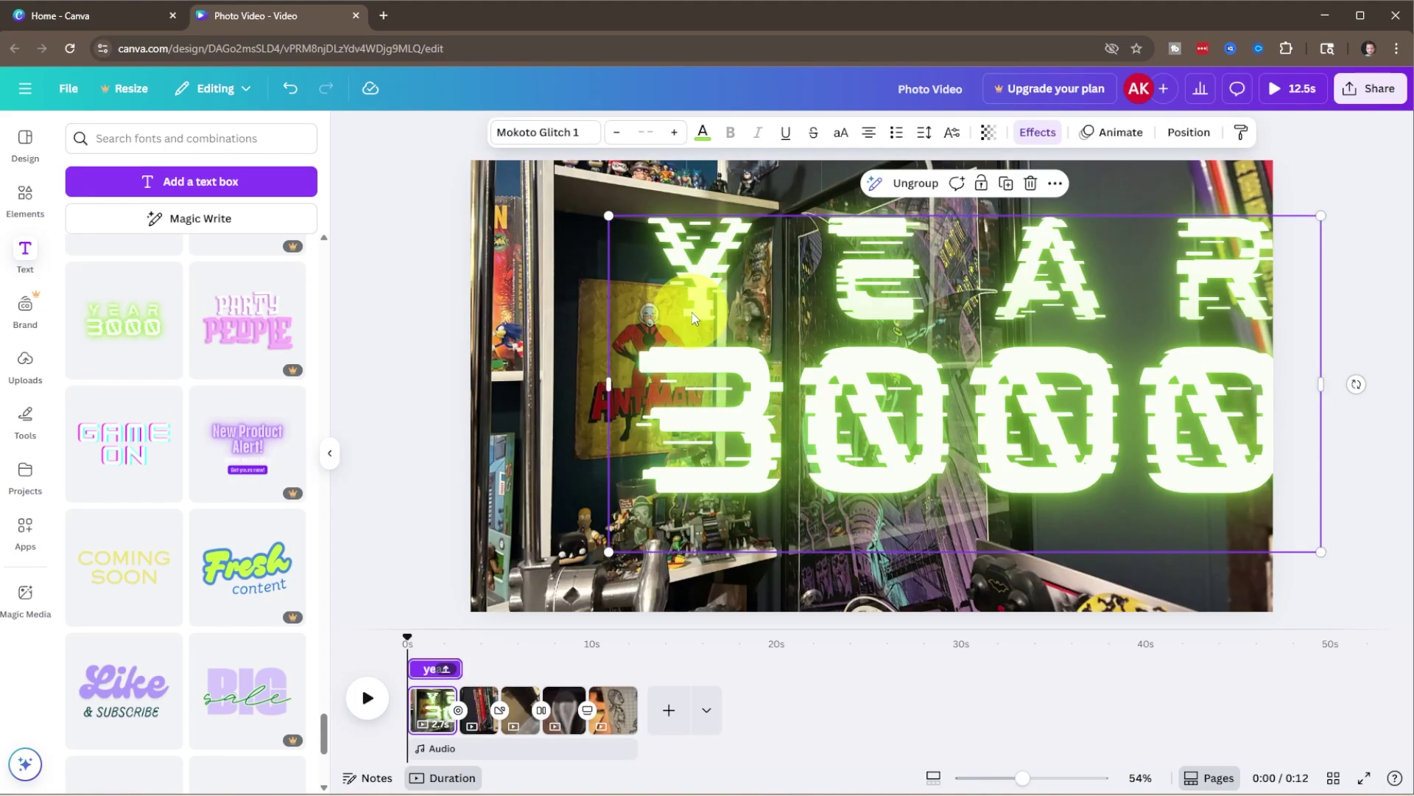
left_click(711, 281)
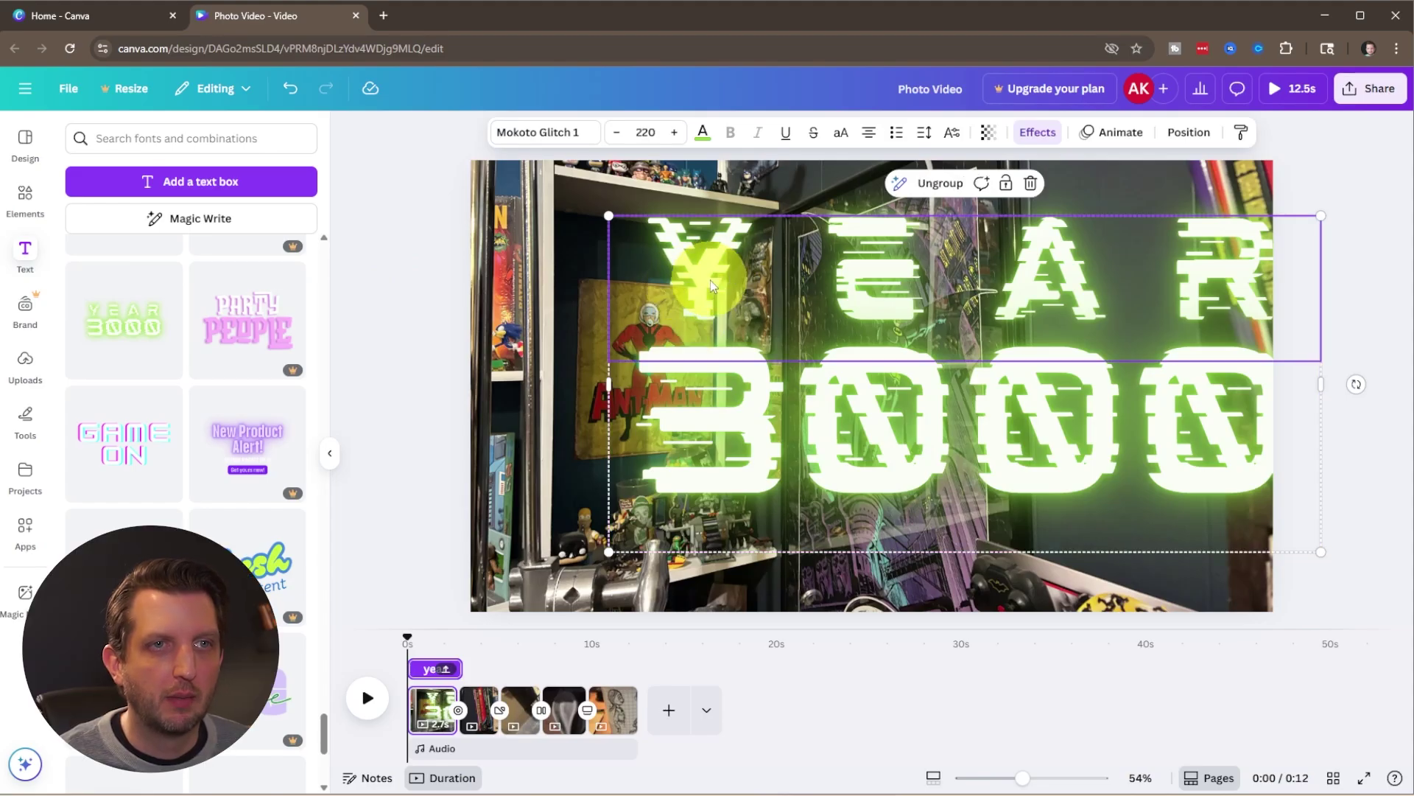
left_click(764, 297)
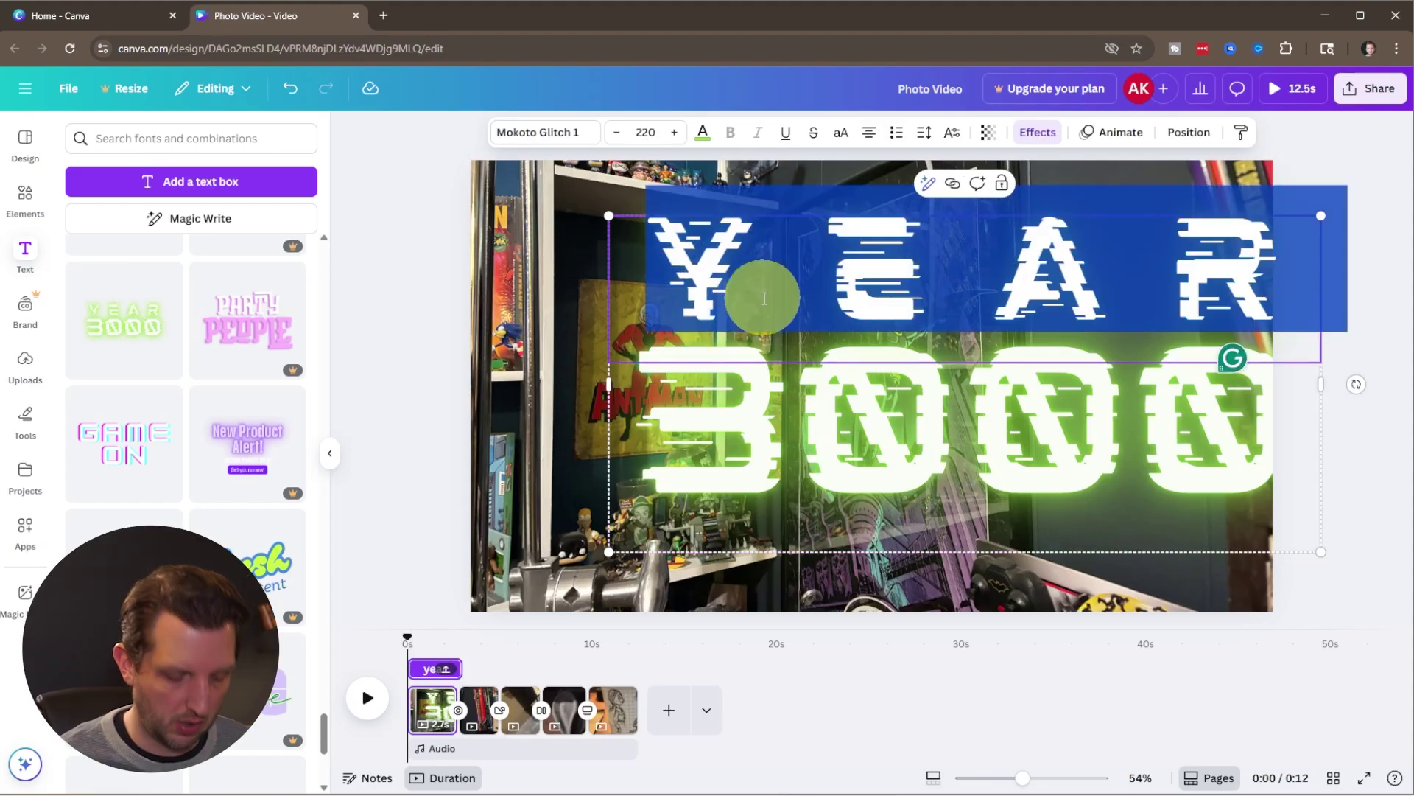
type("my")
left_click(655, 435)
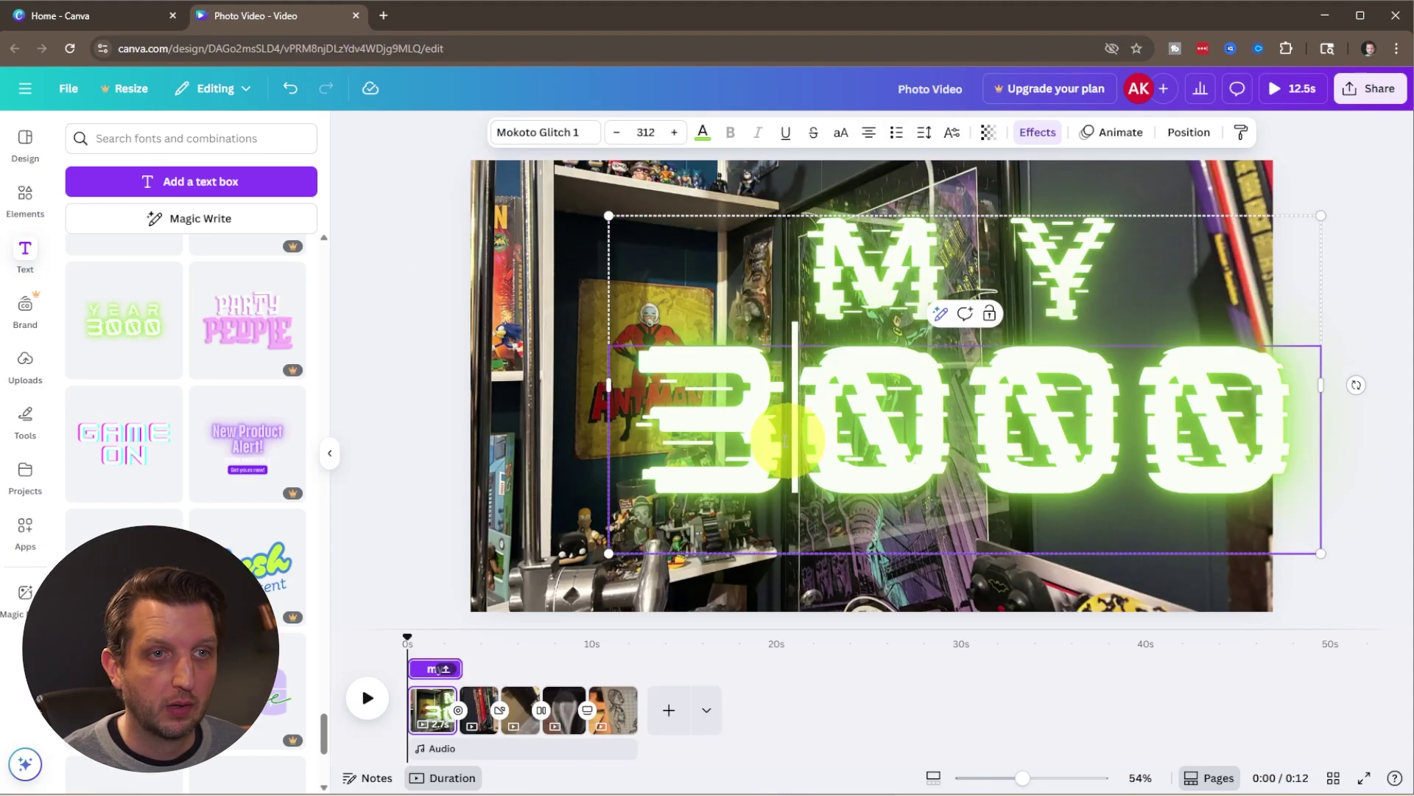
left_click_drag(655, 435, 1294, 421)
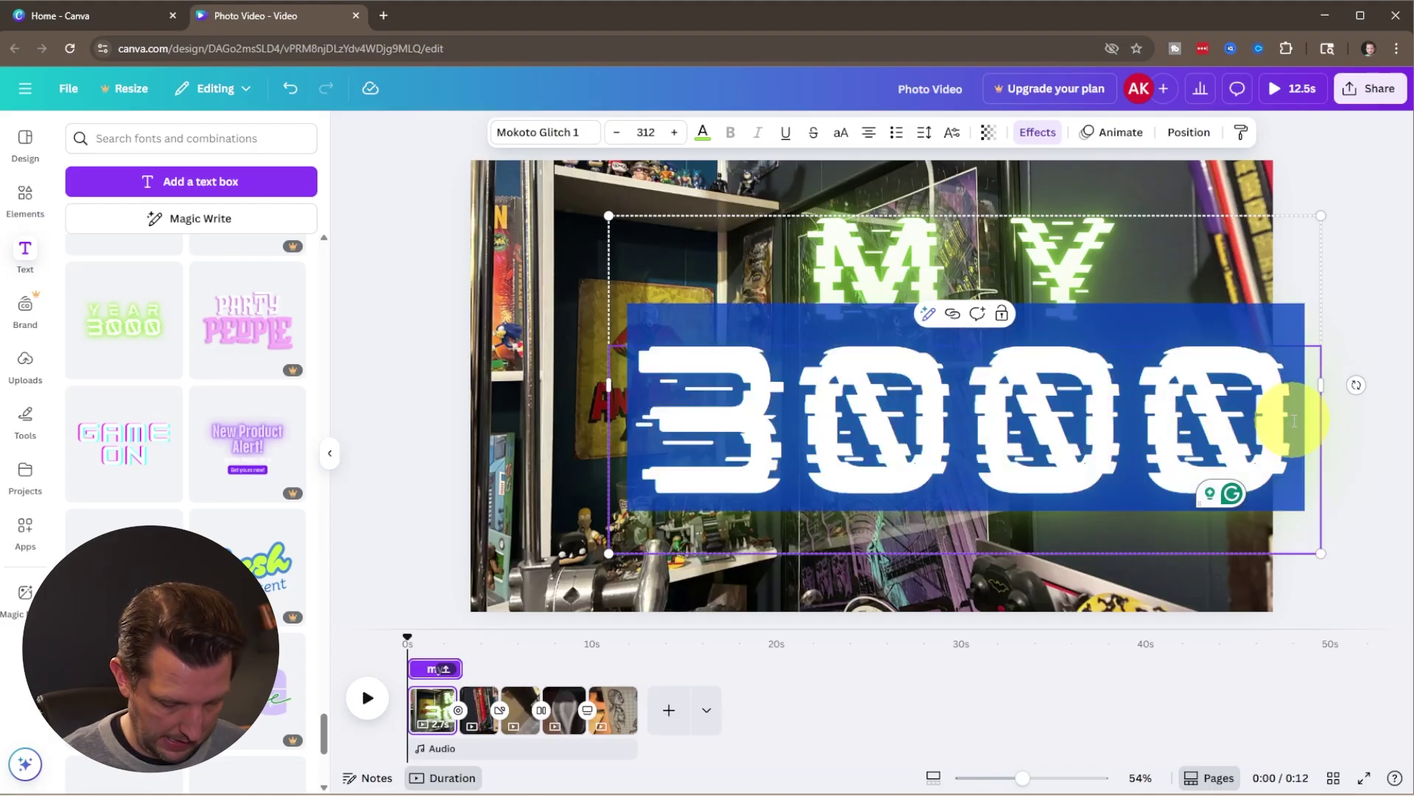
type("studio")
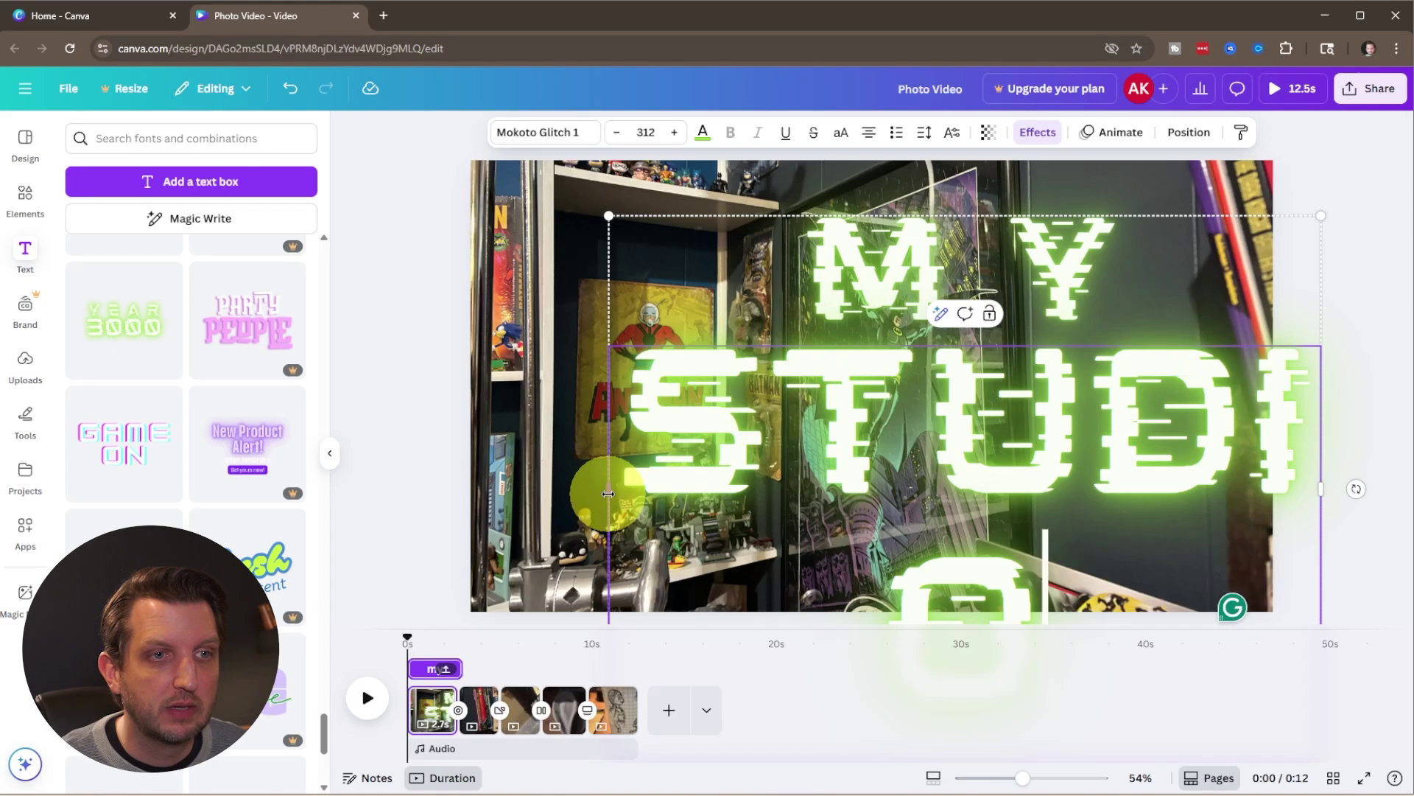
Step: Widen the box so STUDIO fits one line, shrink the title, and move it up-left
left_click_drag(604, 494, 401, 485)
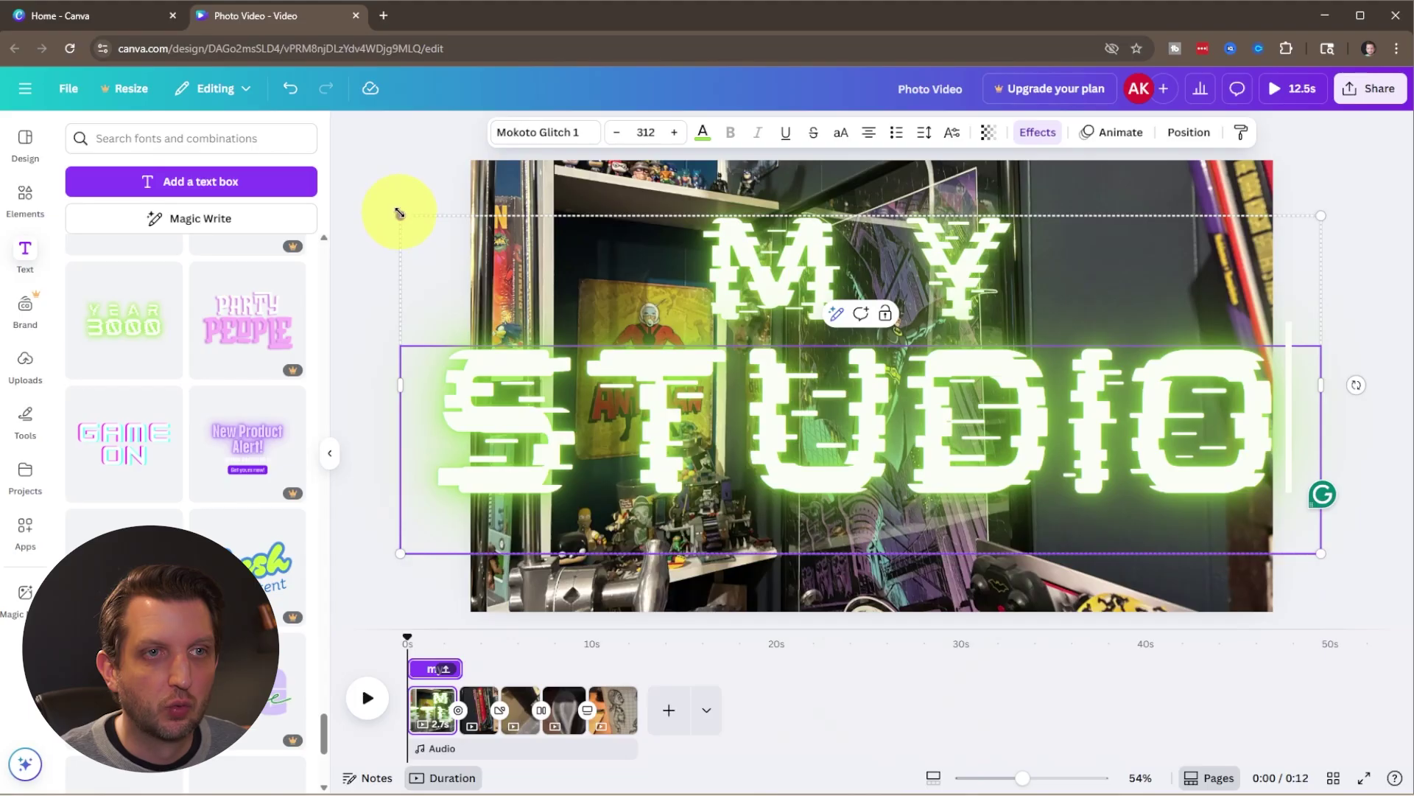
left_click_drag(400, 215, 680, 319)
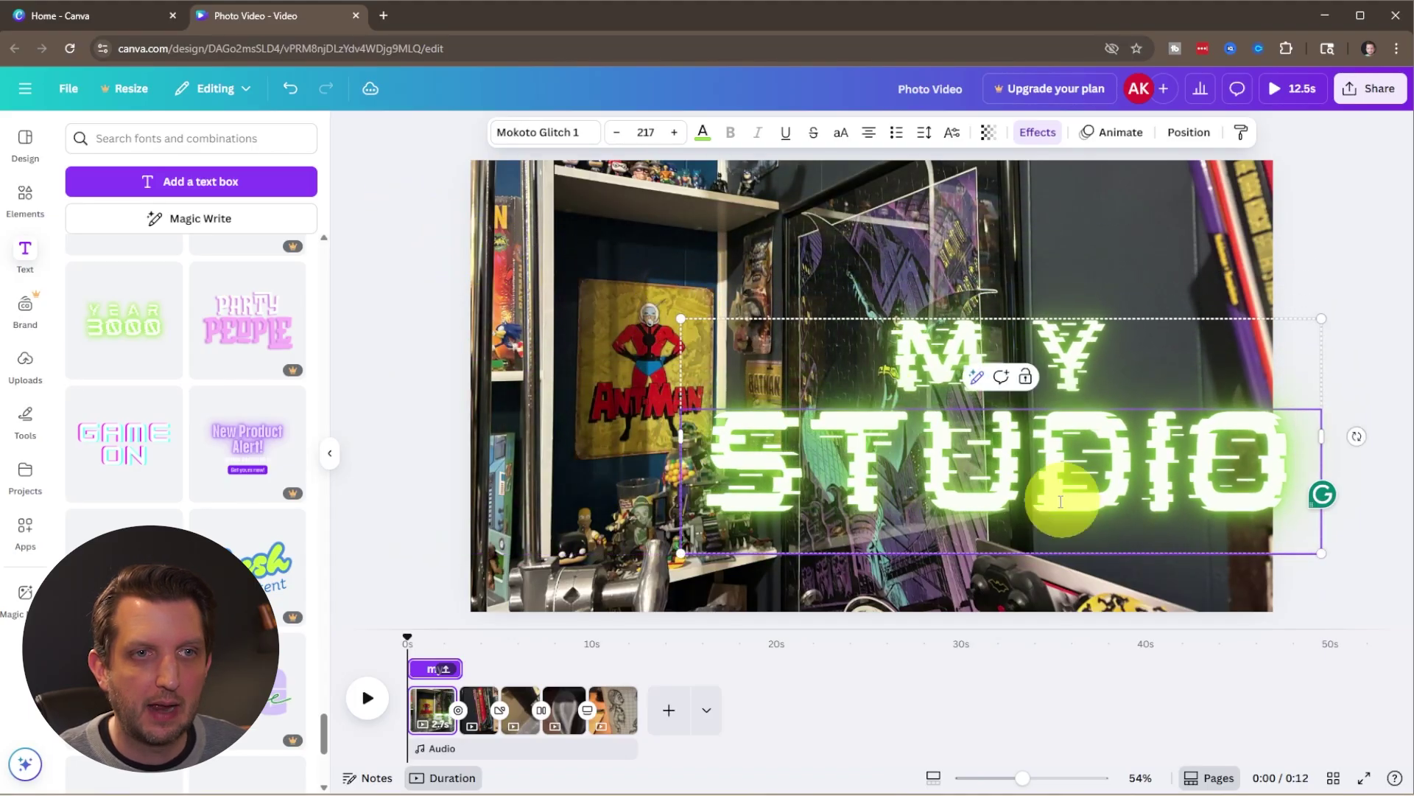
left_click_drag(991, 473, 915, 427)
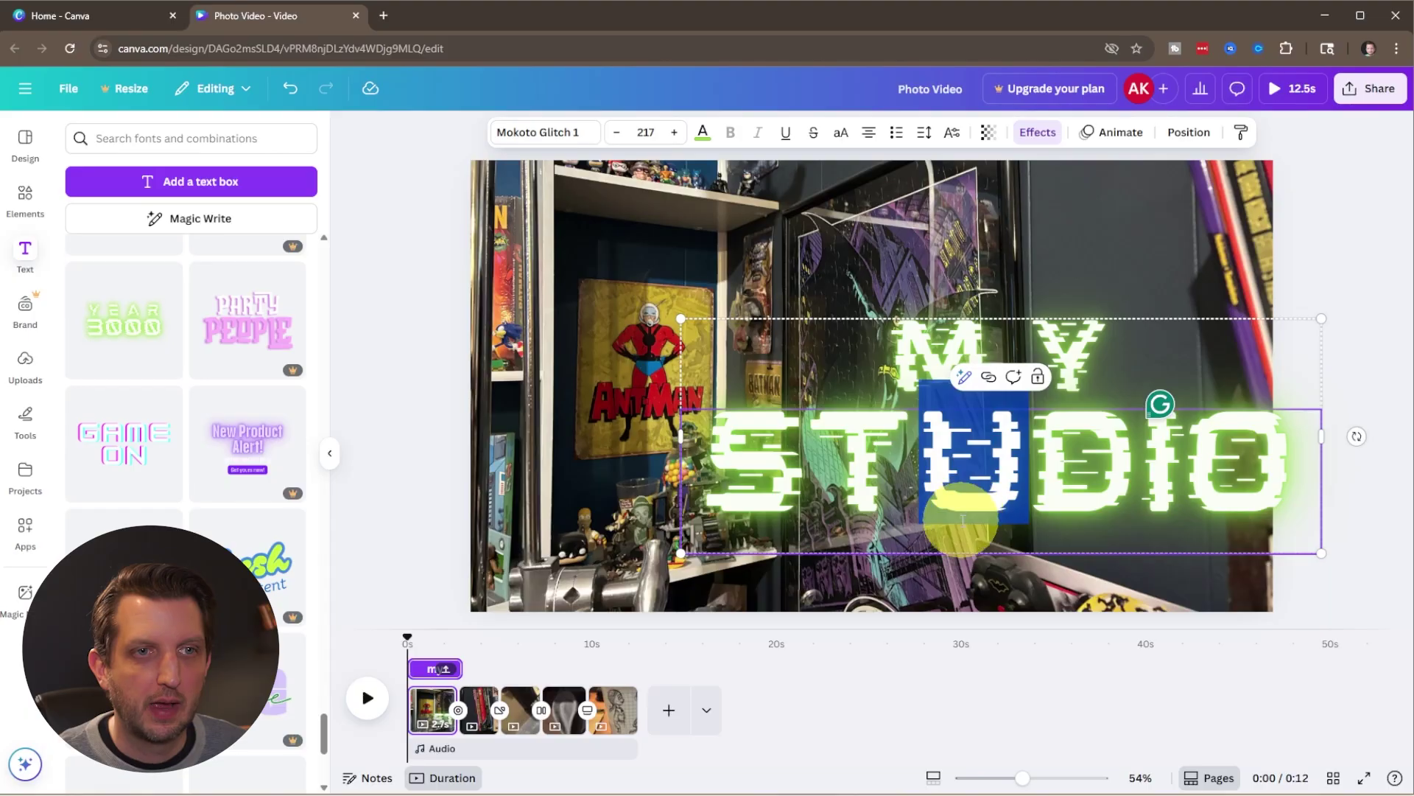
key("Escape")
left_click_drag(820, 493, 703, 417)
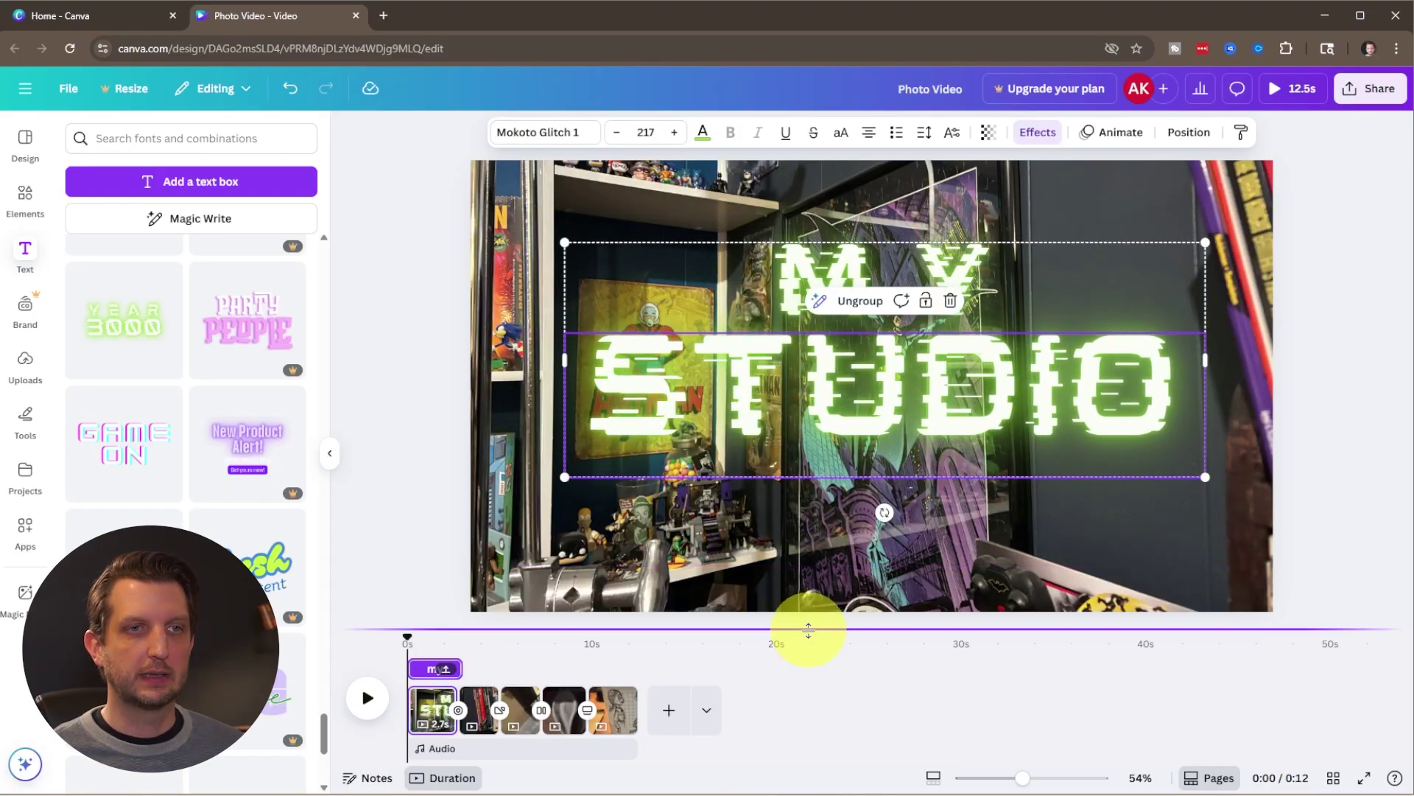
left_click(430, 675)
Step: Trim the MY STUDIO title clip to about 1.1 seconds at the start and preview it
left_click_drag(452, 667, 445, 667)
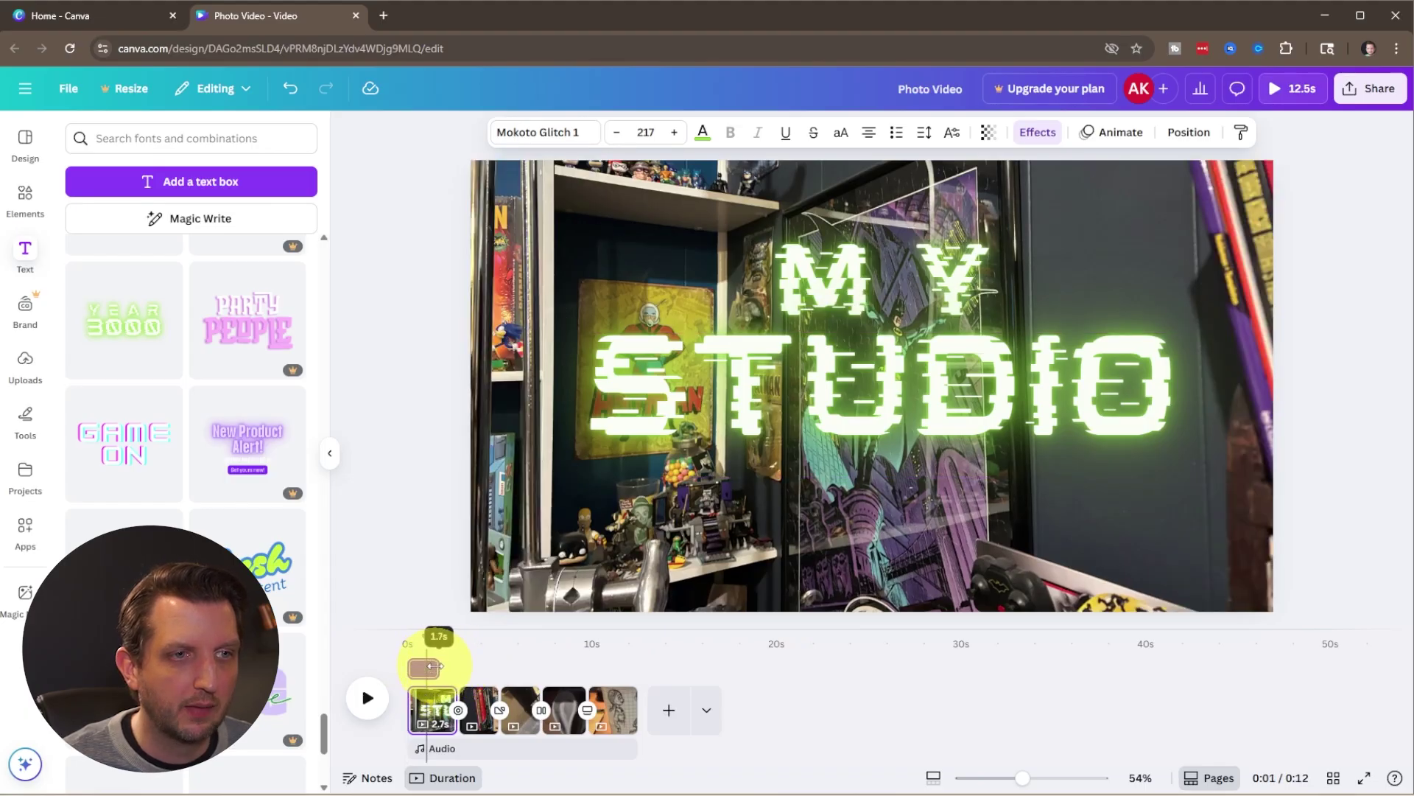
mouse_move(440, 666)
left_mouse_down()
mouse_move(407, 668)
mouse_move(426, 669)
left_mouse_up()
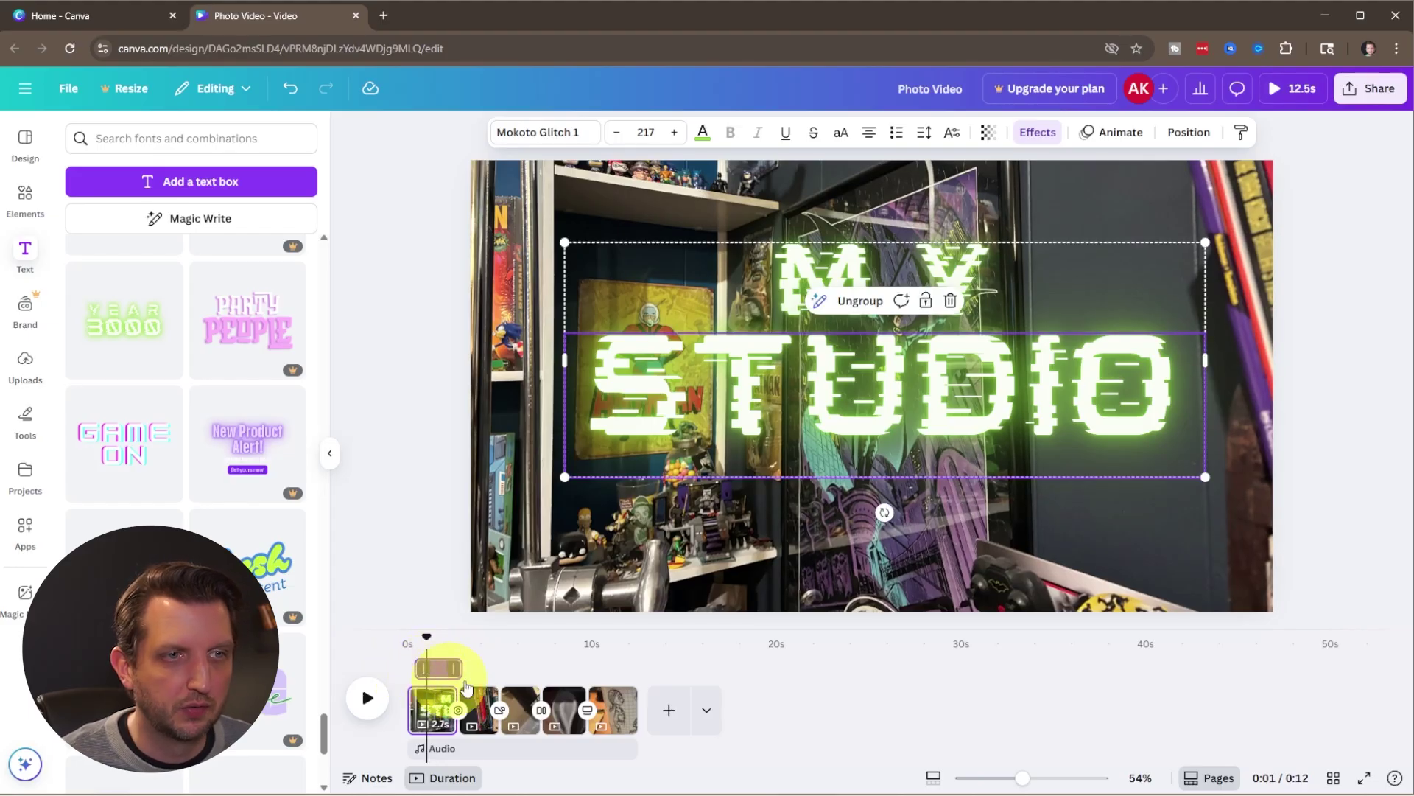
left_click_drag(455, 671, 427, 674)
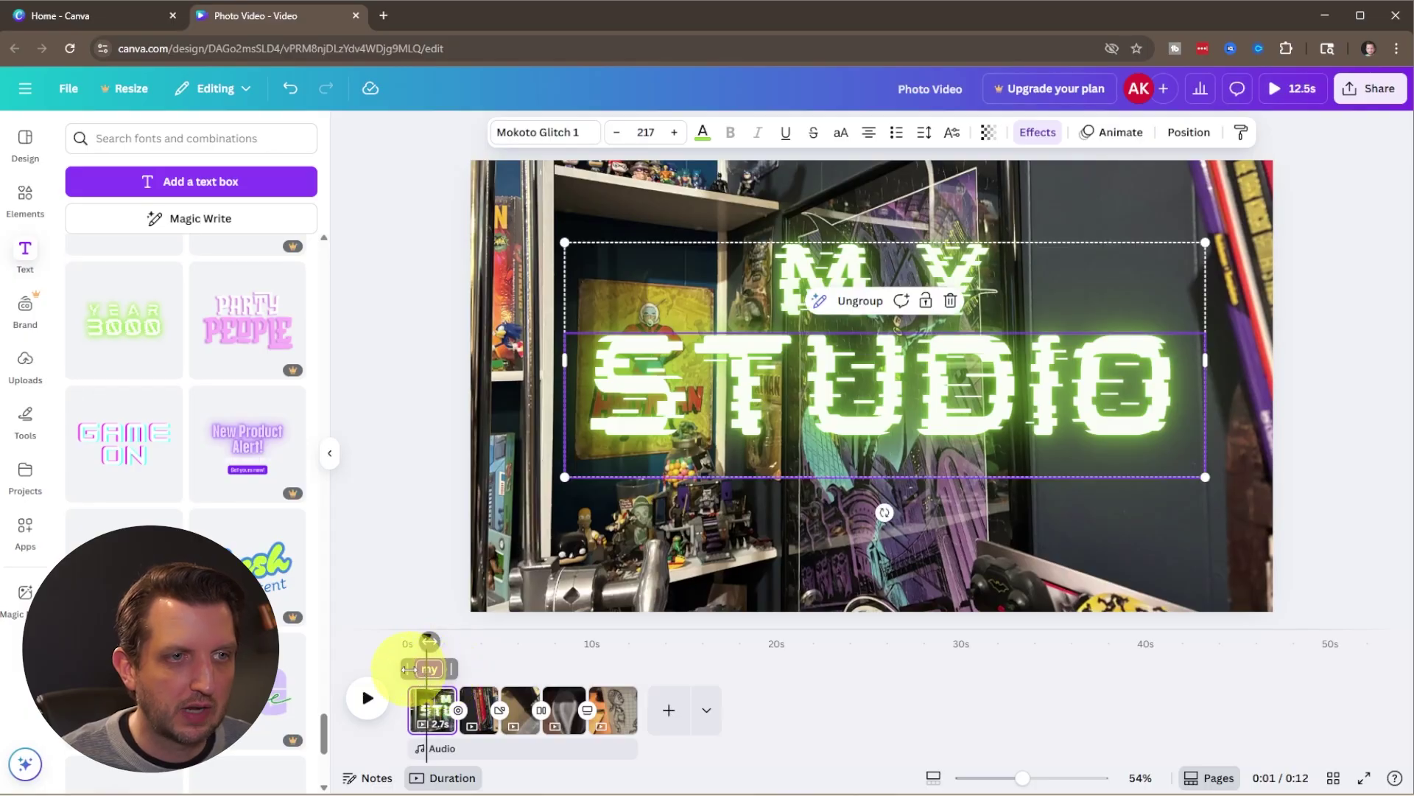
left_click_drag(408, 669, 439, 641)
left_click(364, 700)
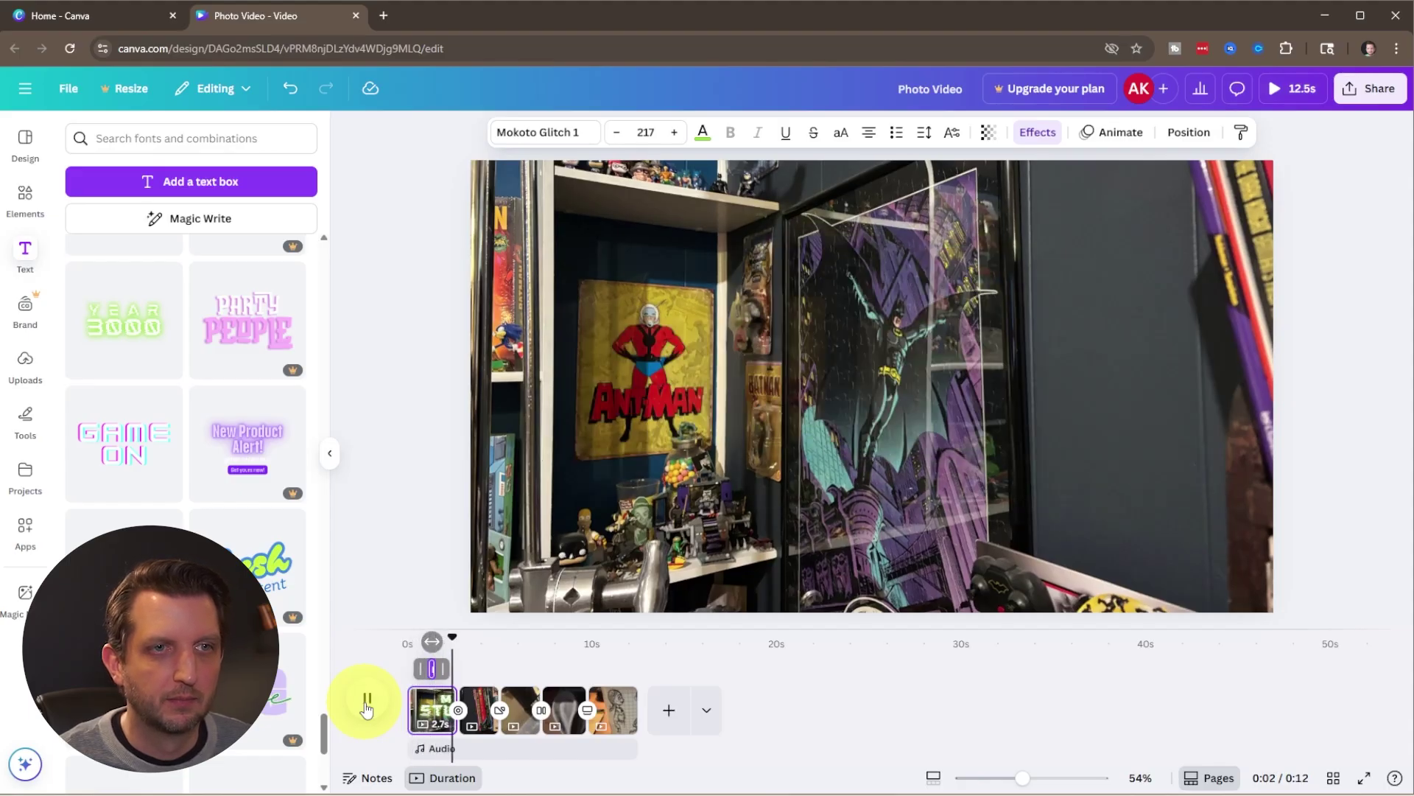
left_click(430, 697)
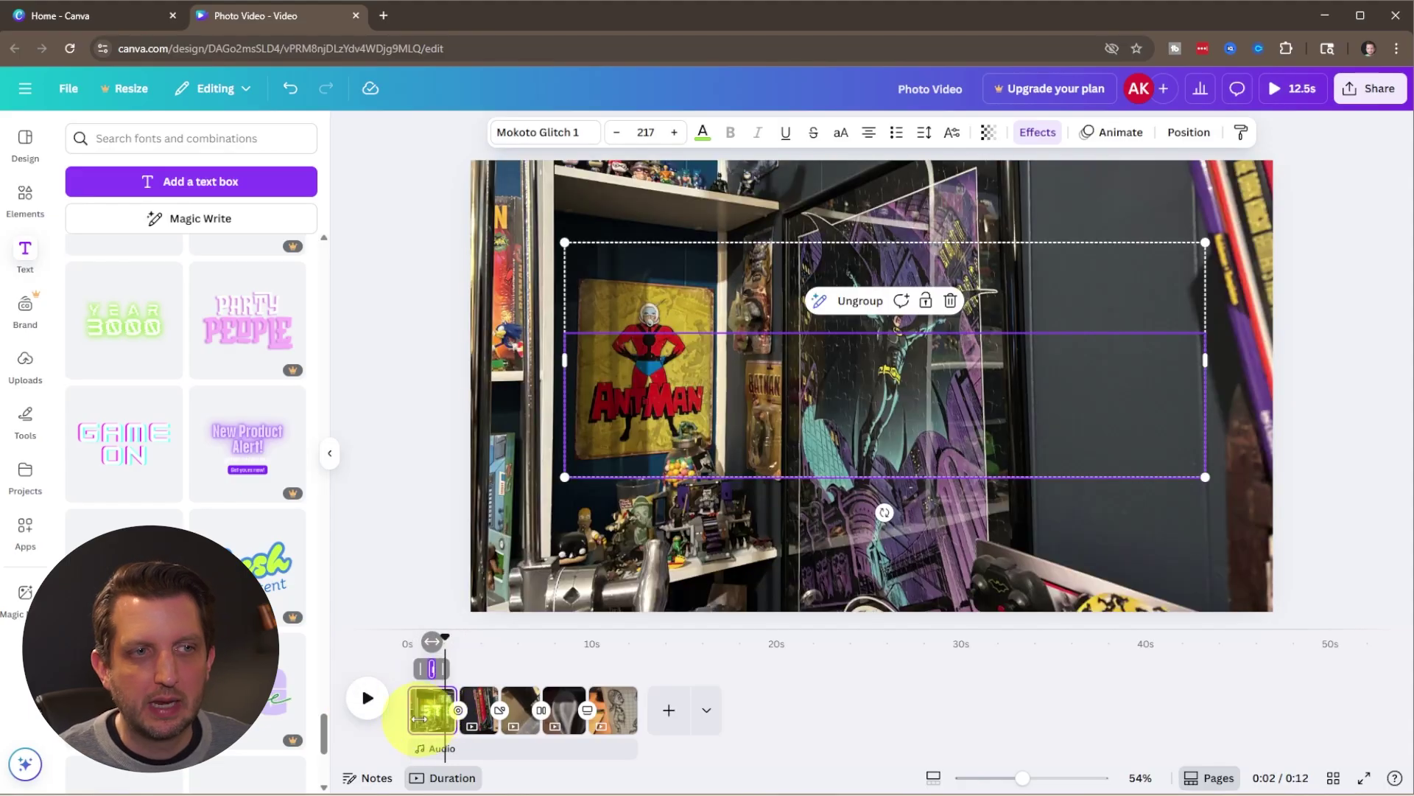
Step: Lengthen the first photo to 4.9 seconds and the title clip to about 2.5 seconds
left_click_drag(419, 718, 372, 716)
left_click(467, 669)
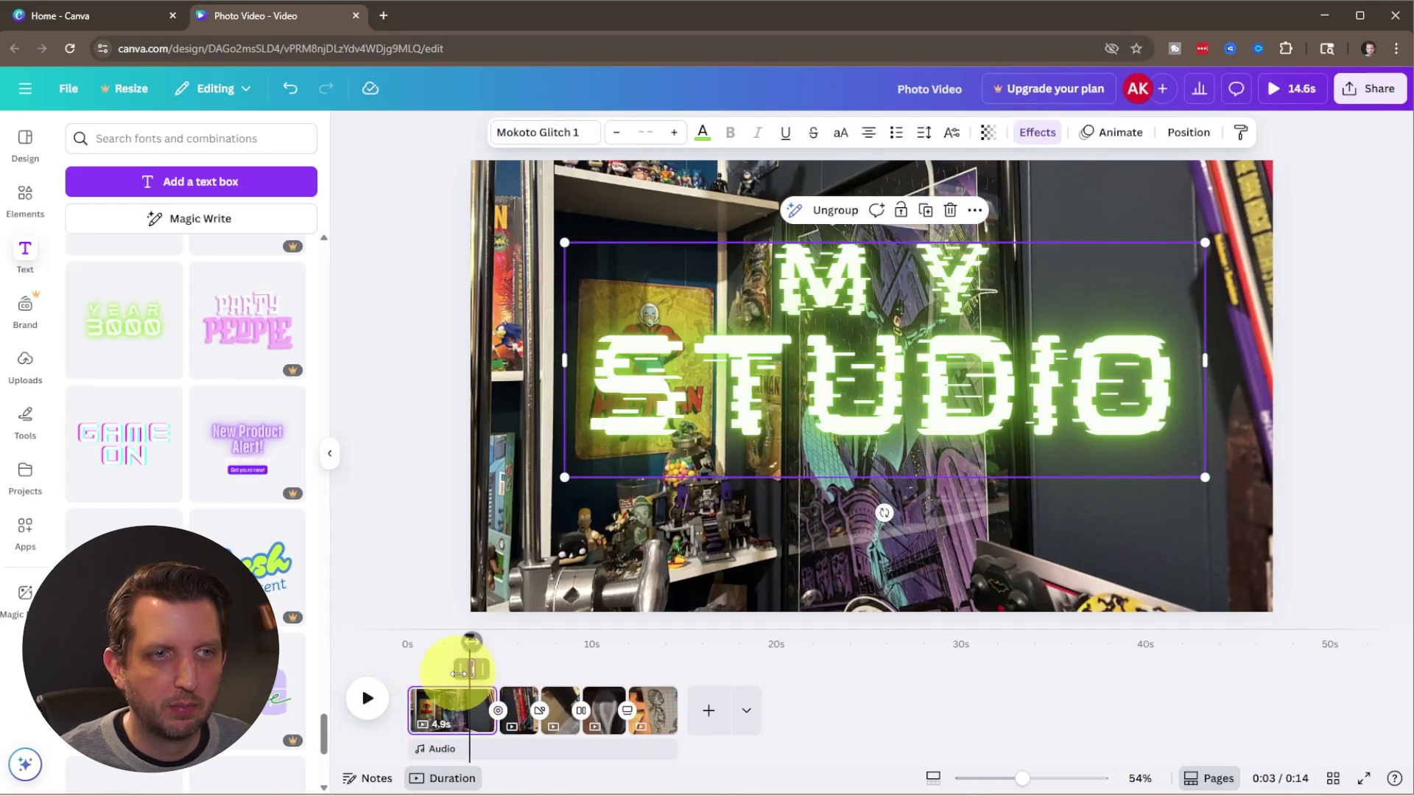
left_click_drag(459, 673, 427, 671)
Step: Play the slideshow from the start, then scrub back to about 5 seconds to review it
left_click(419, 643)
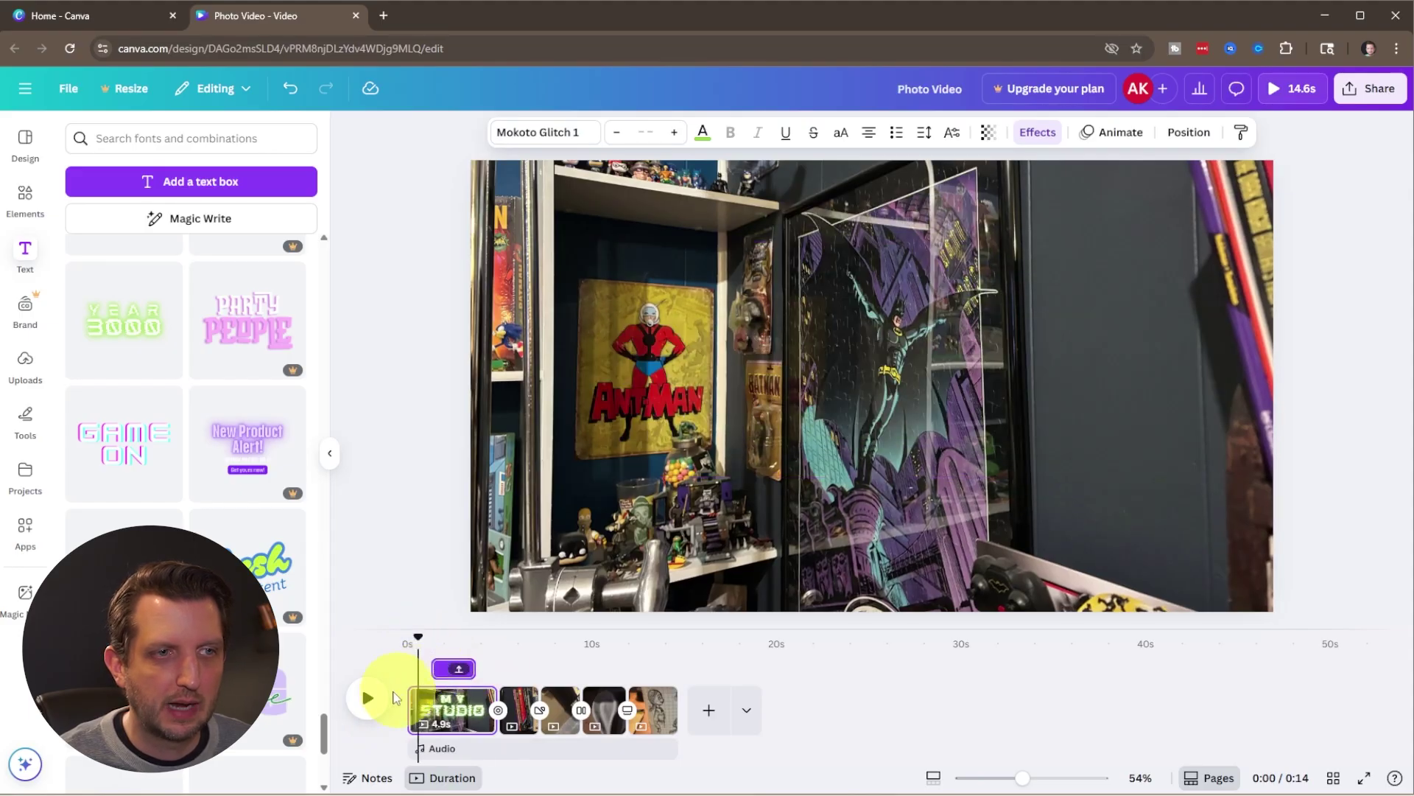
left_click(369, 698)
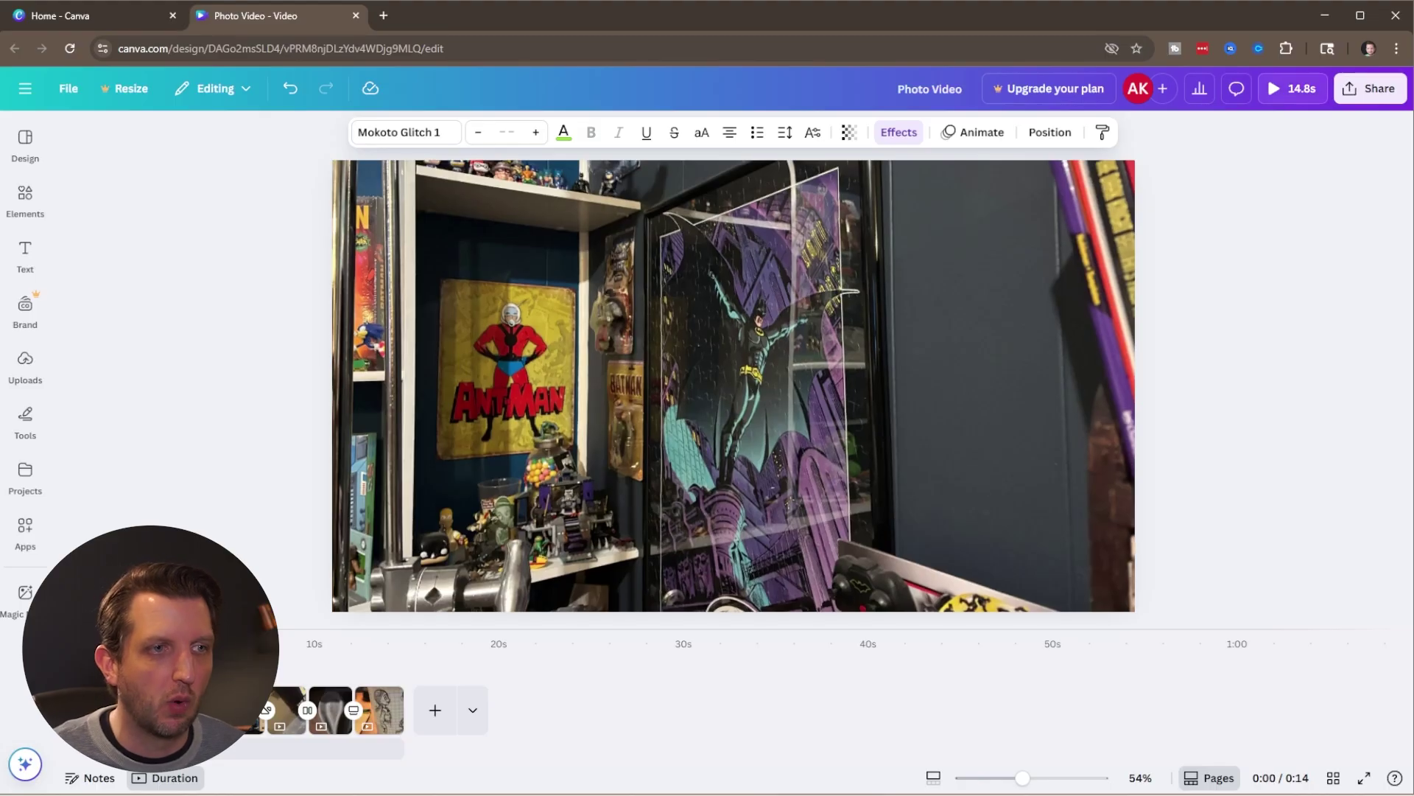
left_click(216, 628)
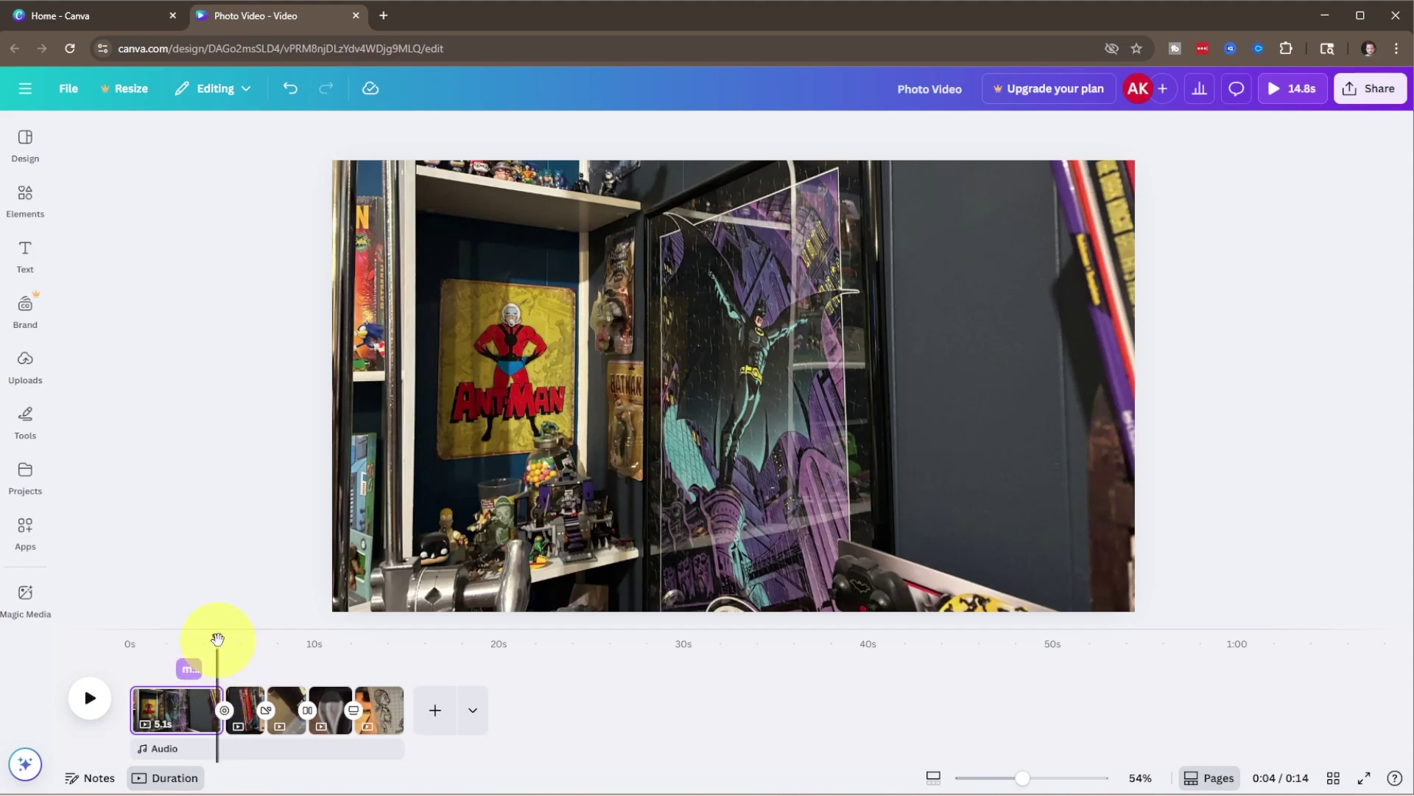
key("space")
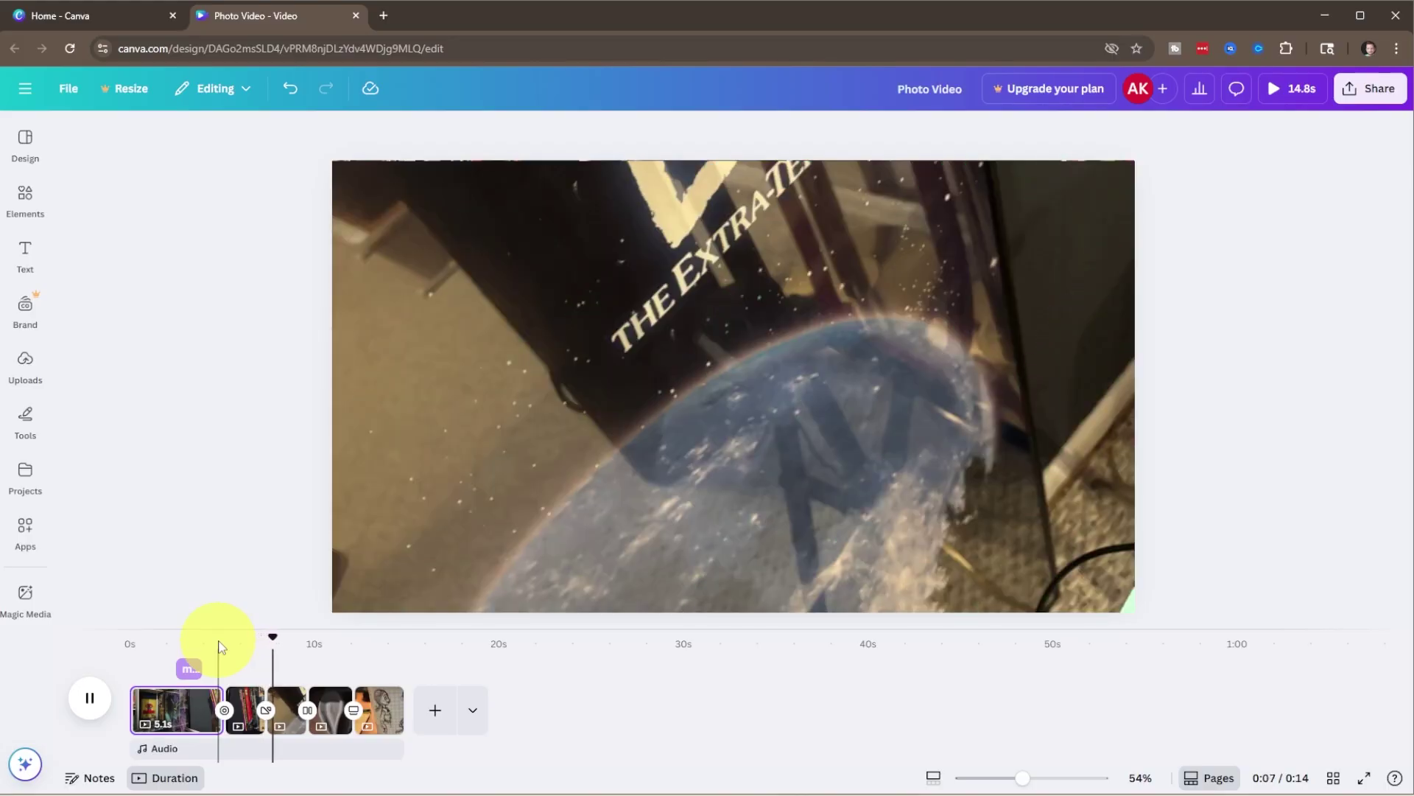
left_click(269, 643)
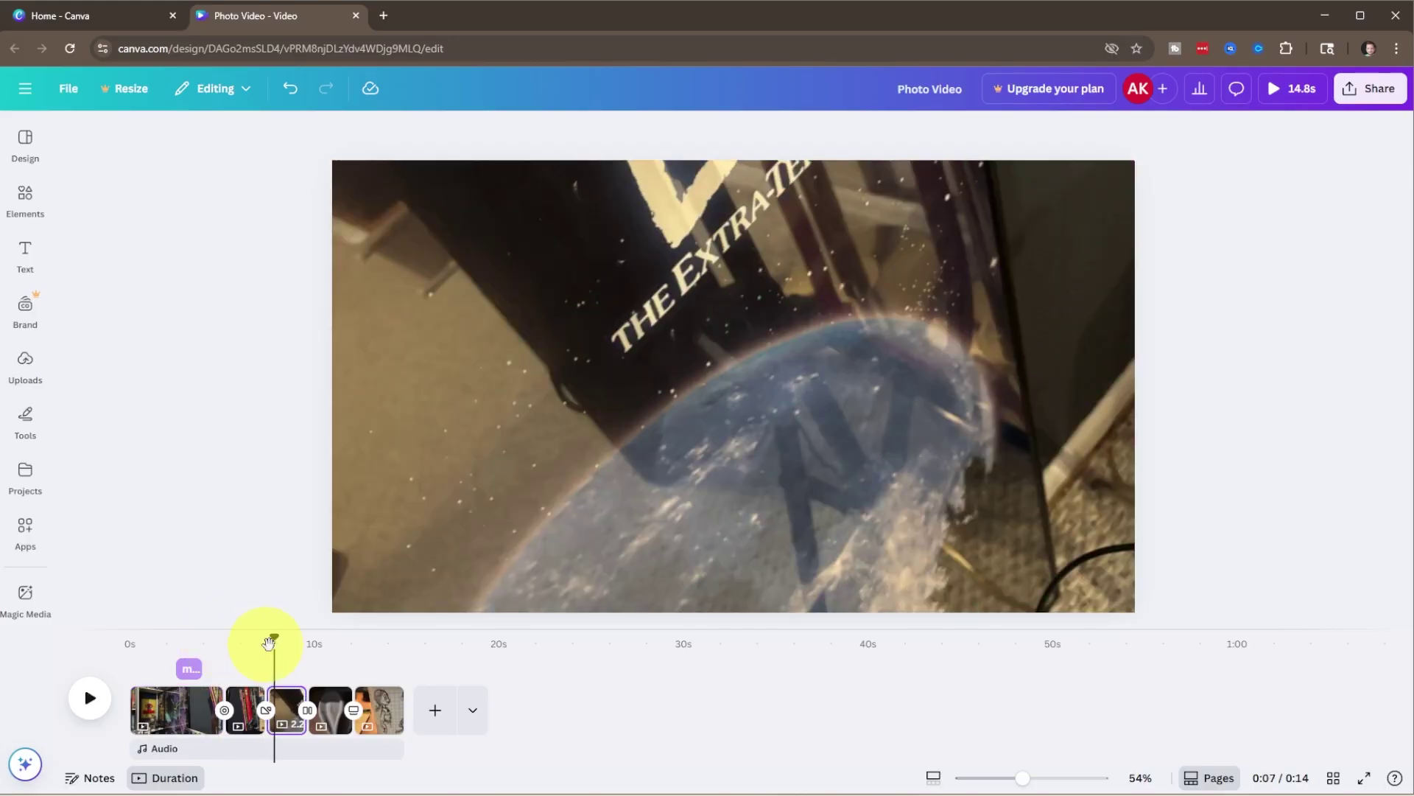
left_click_drag(278, 656, 240, 658)
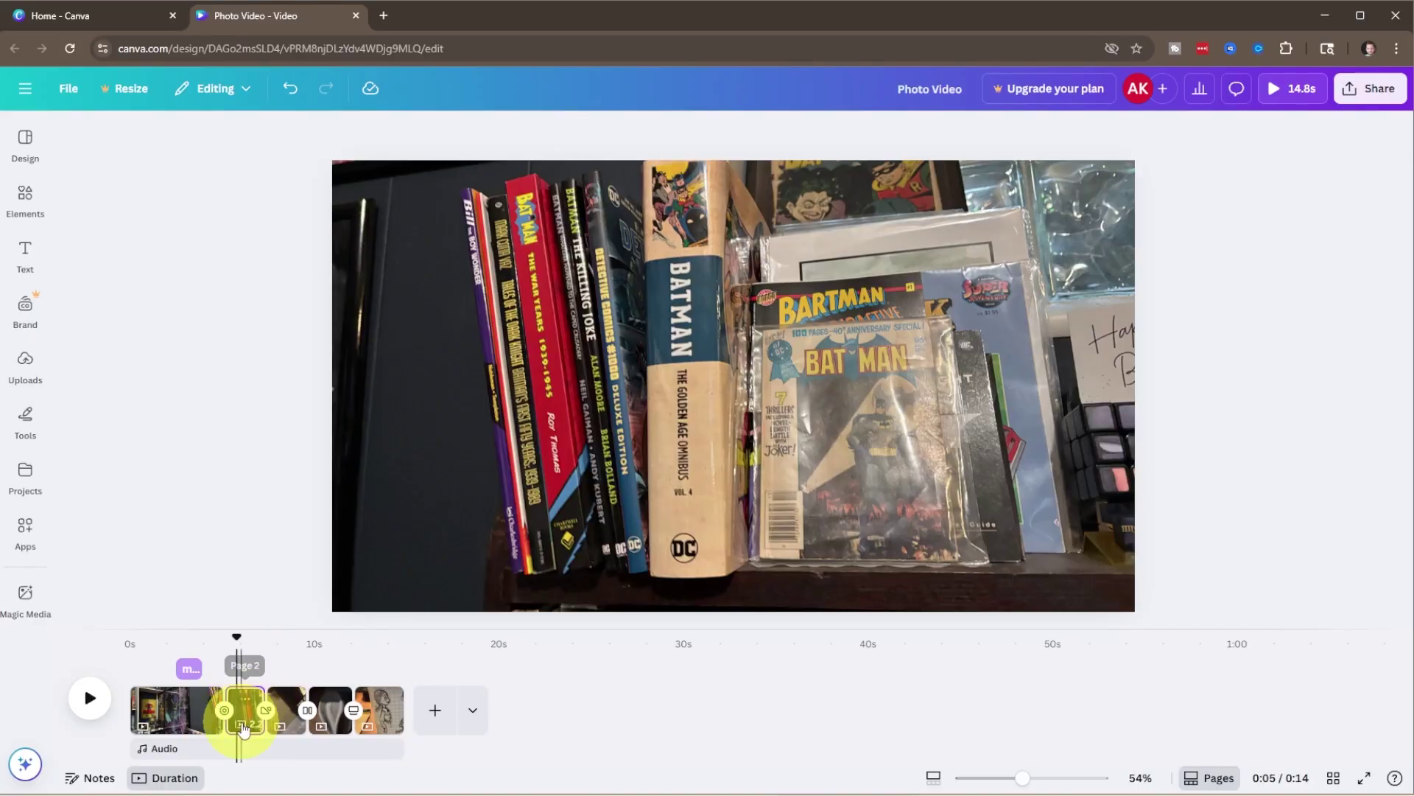
left_click(241, 705)
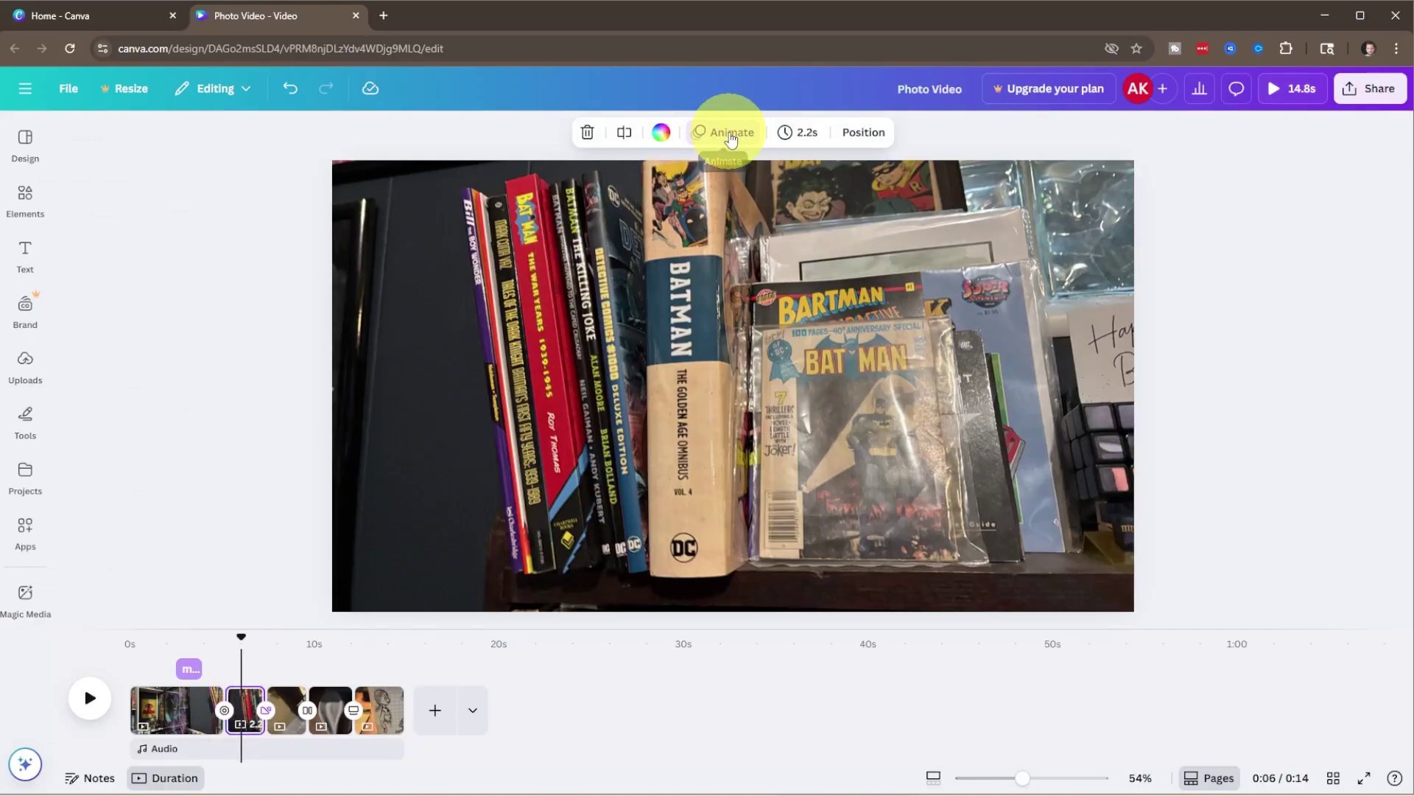
Step: Apply the Drift page animation to all five pages, then return to the video start
left_click(732, 134)
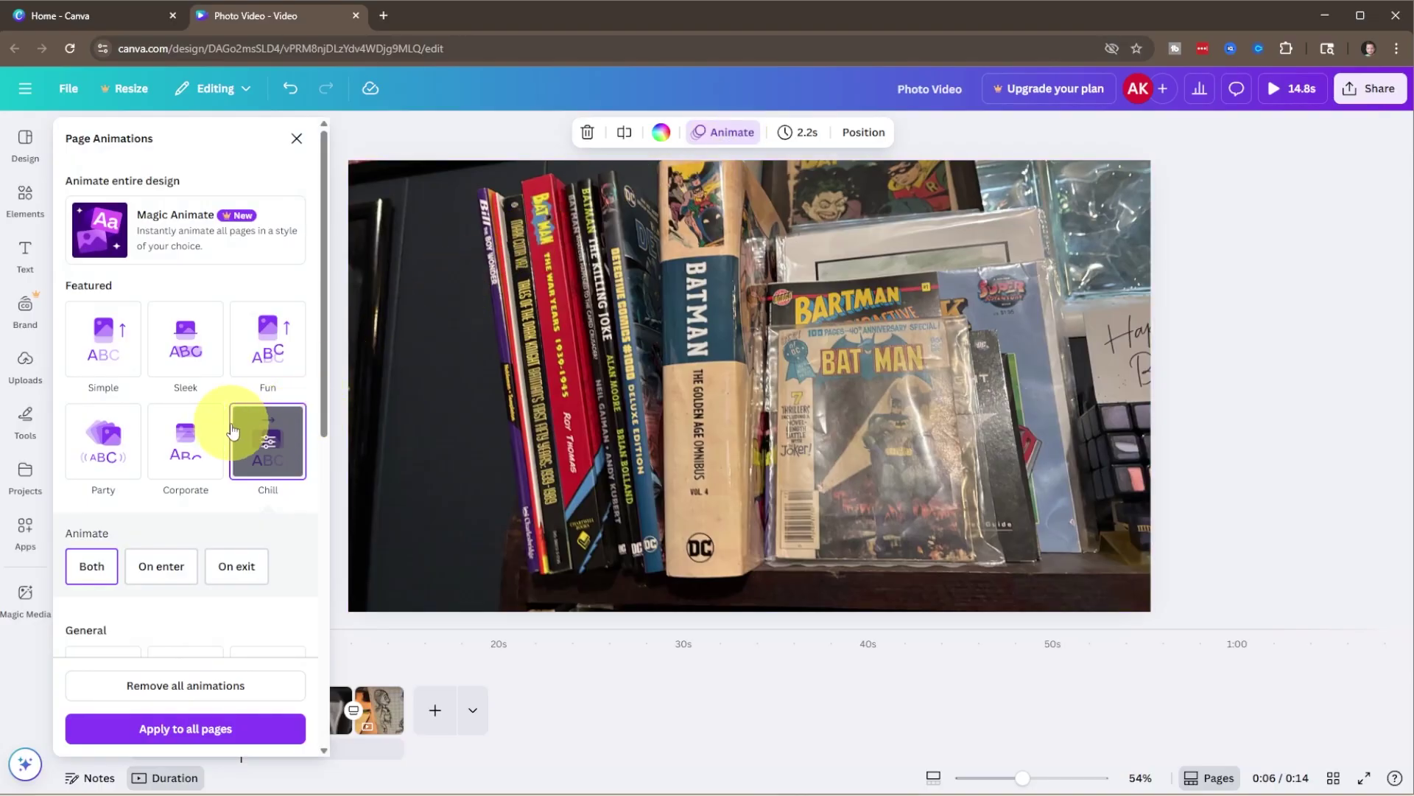
scroll(221, 427, "down", 4)
scroll(273, 481, "down", 3)
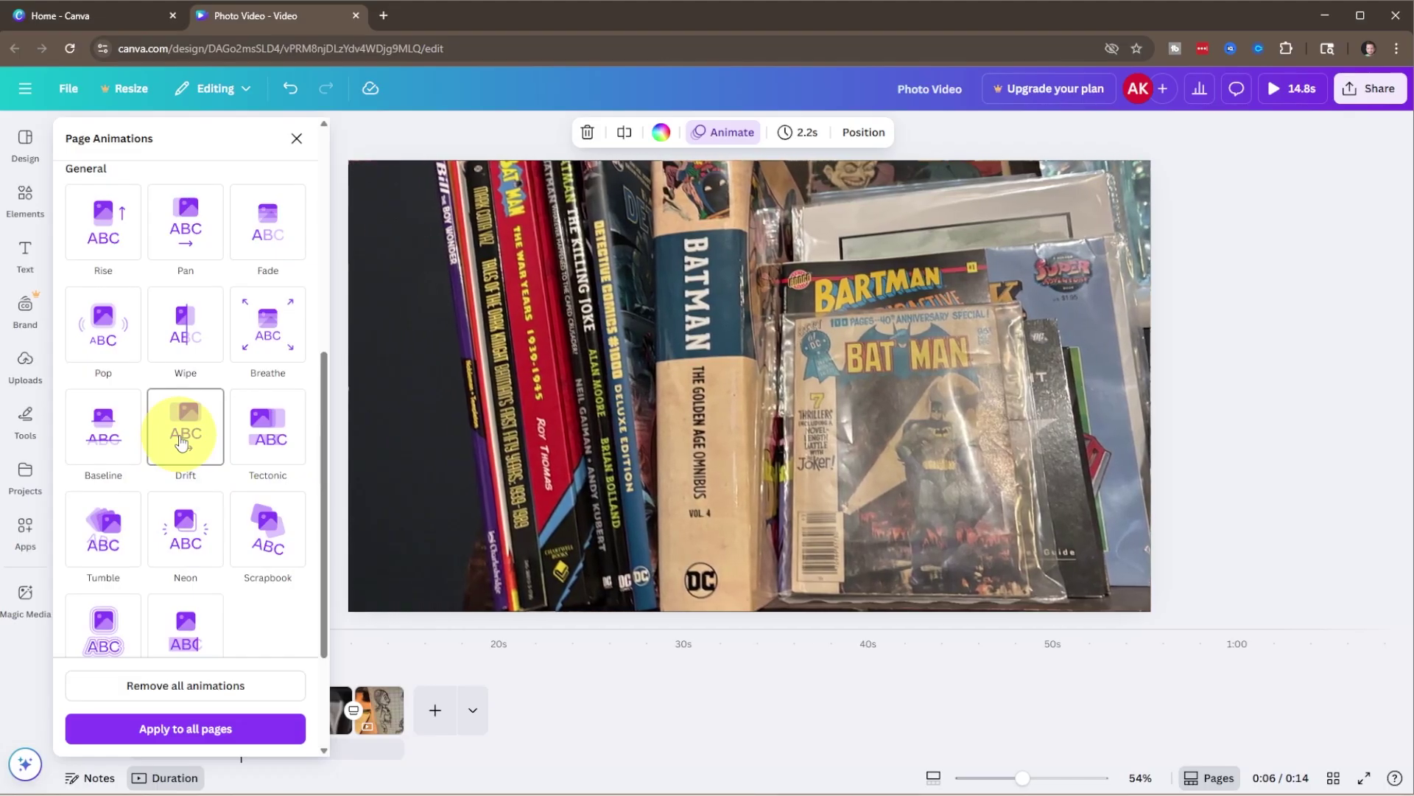
left_click(181, 440)
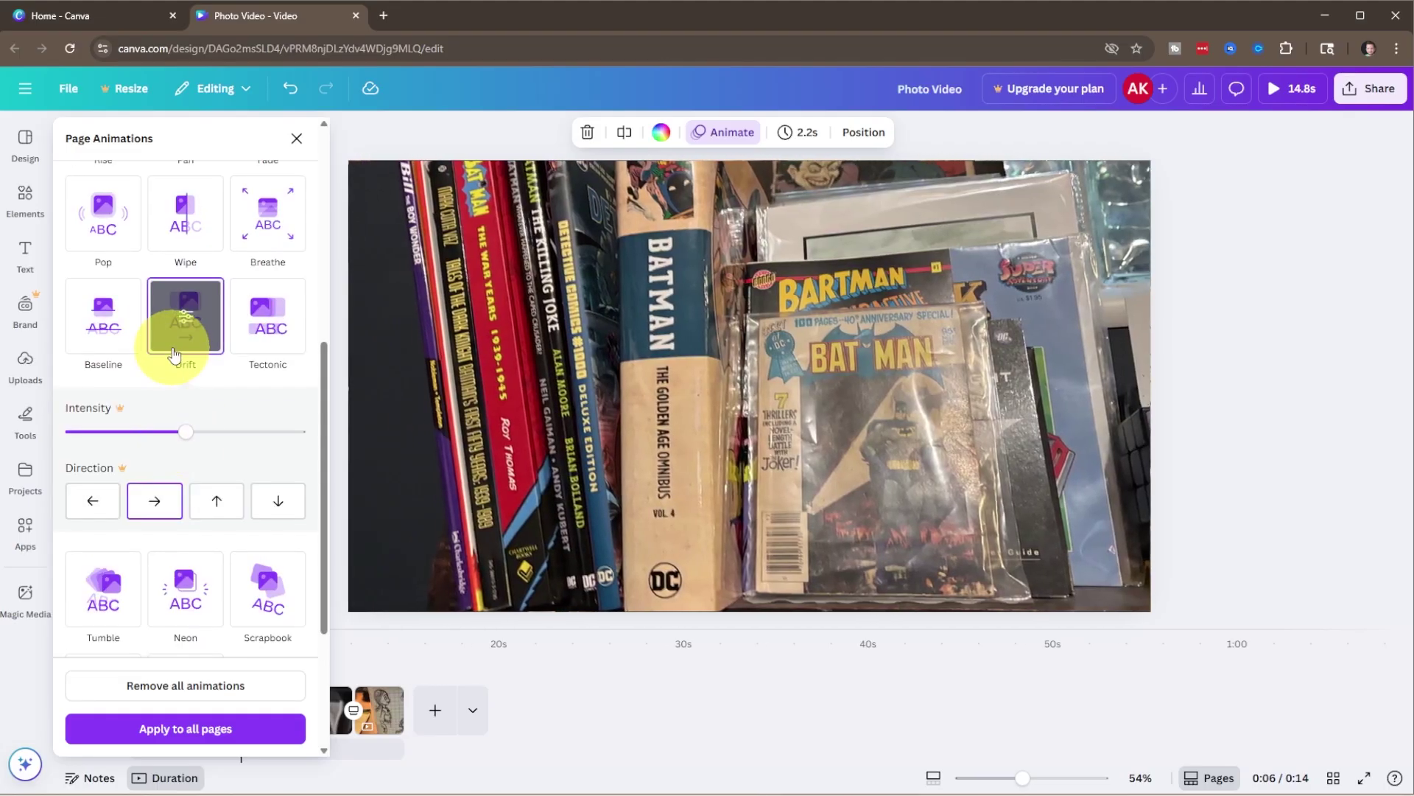
left_click(184, 737)
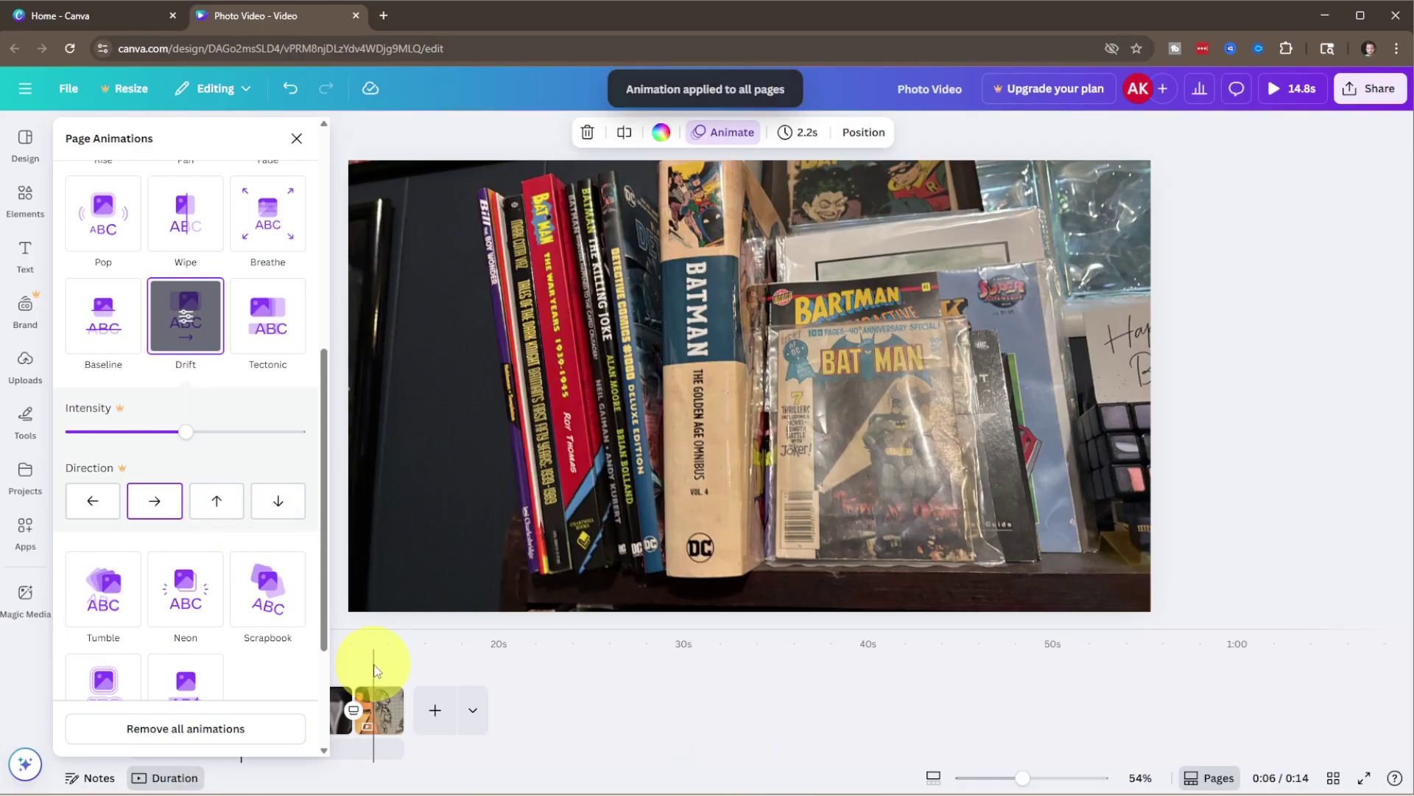
left_click(298, 142)
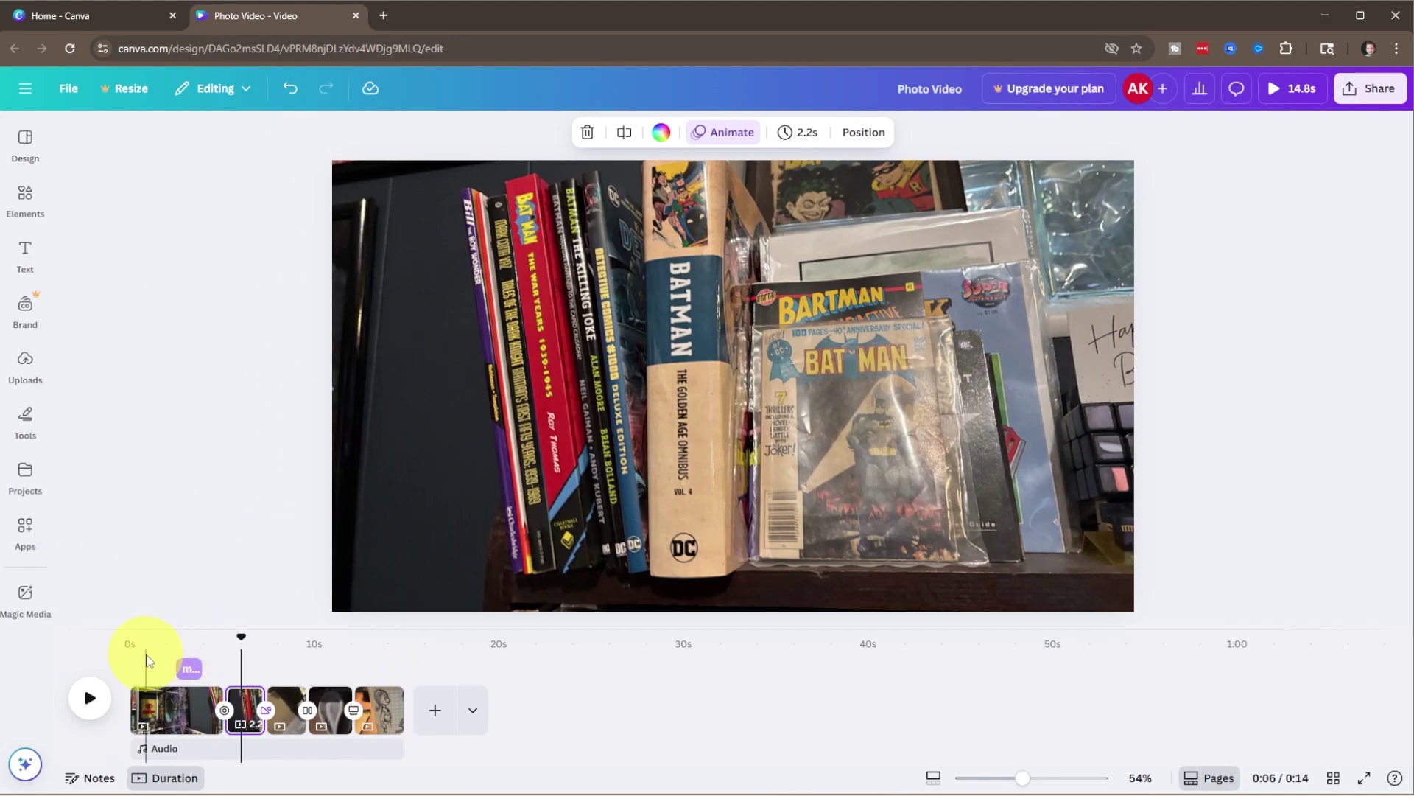
left_click(143, 660)
Step: Preview the 14.8-second, five-page slideshow from the beginning
left_click(90, 698)
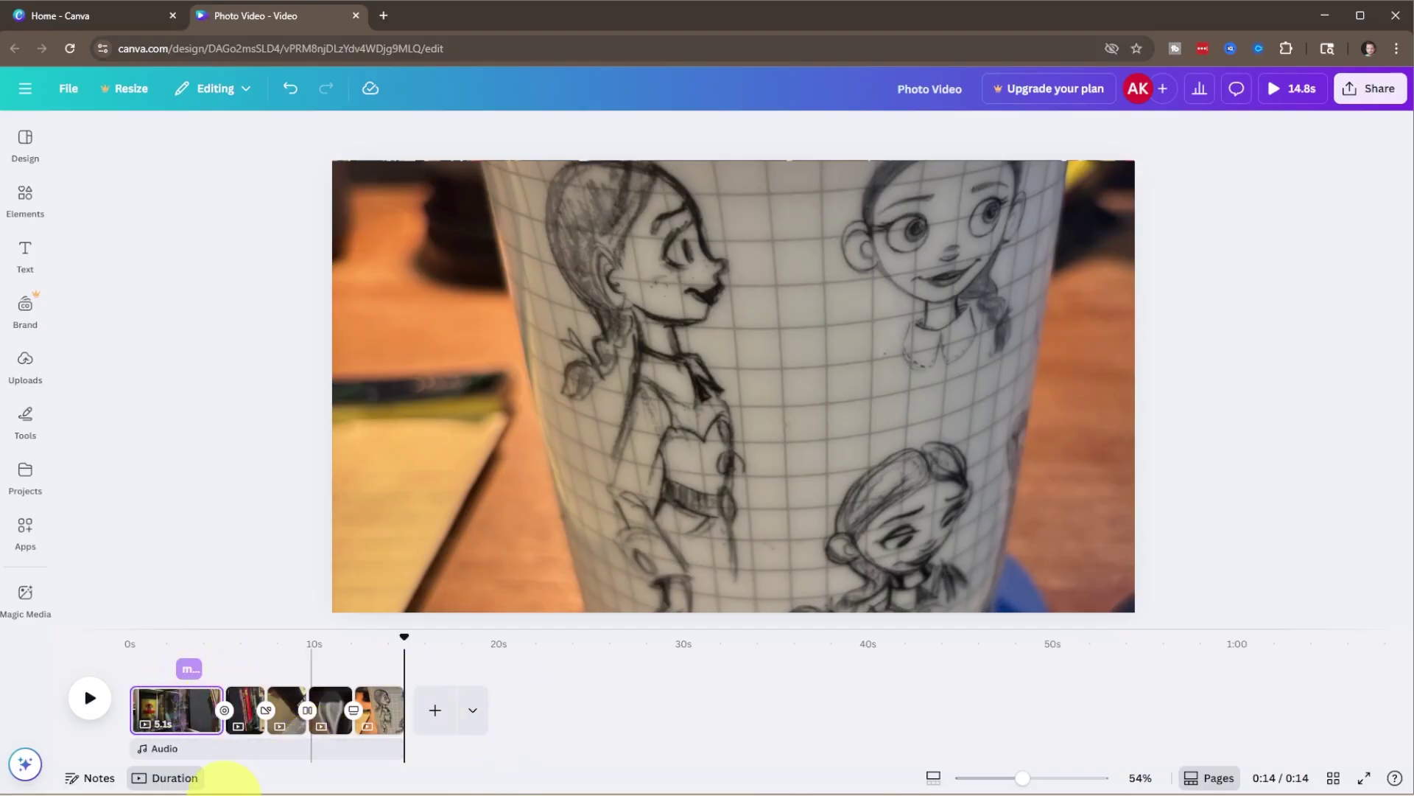
Step: Open the music library under Audio and preview the My Heart track
left_click(172, 749)
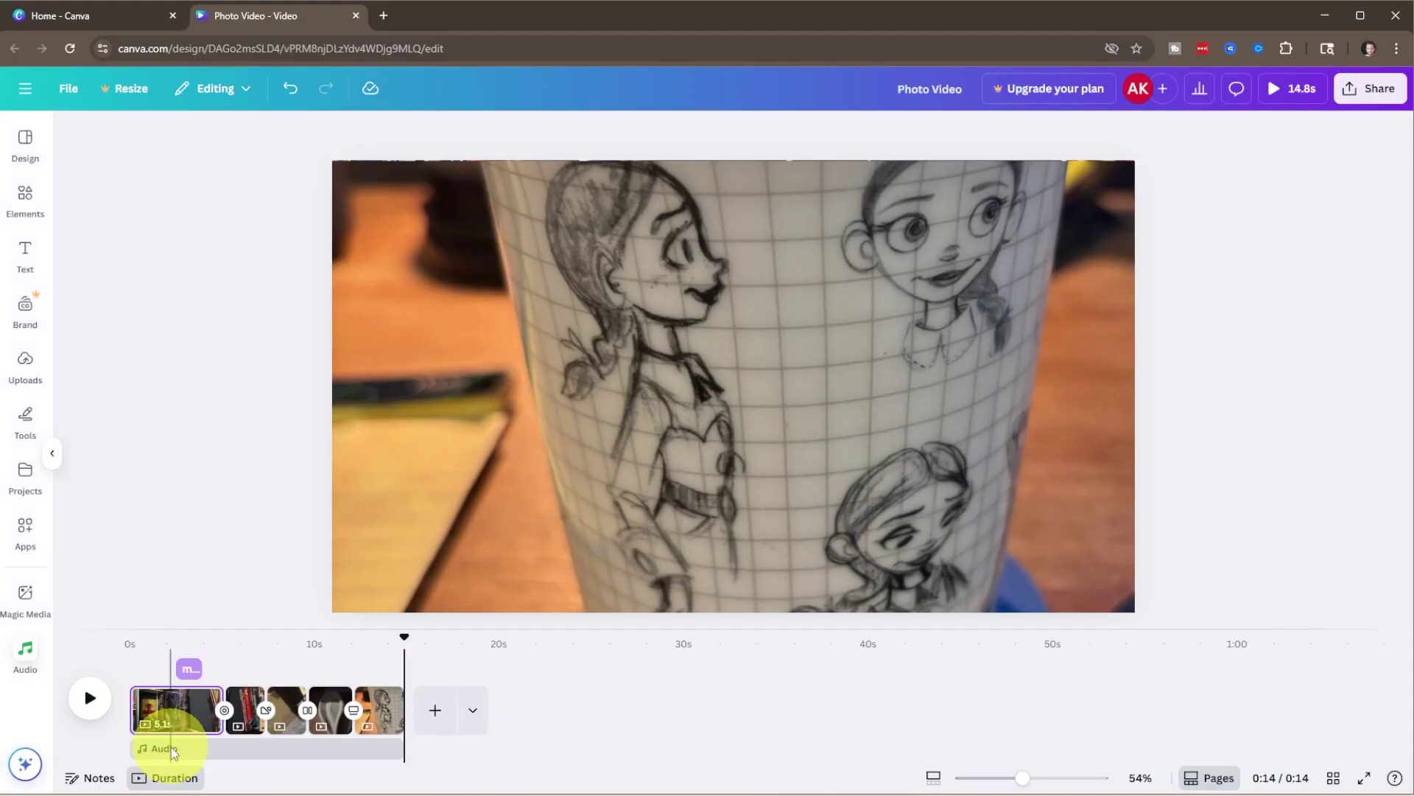
left_click(287, 325)
scroll(204, 449, "down", 10)
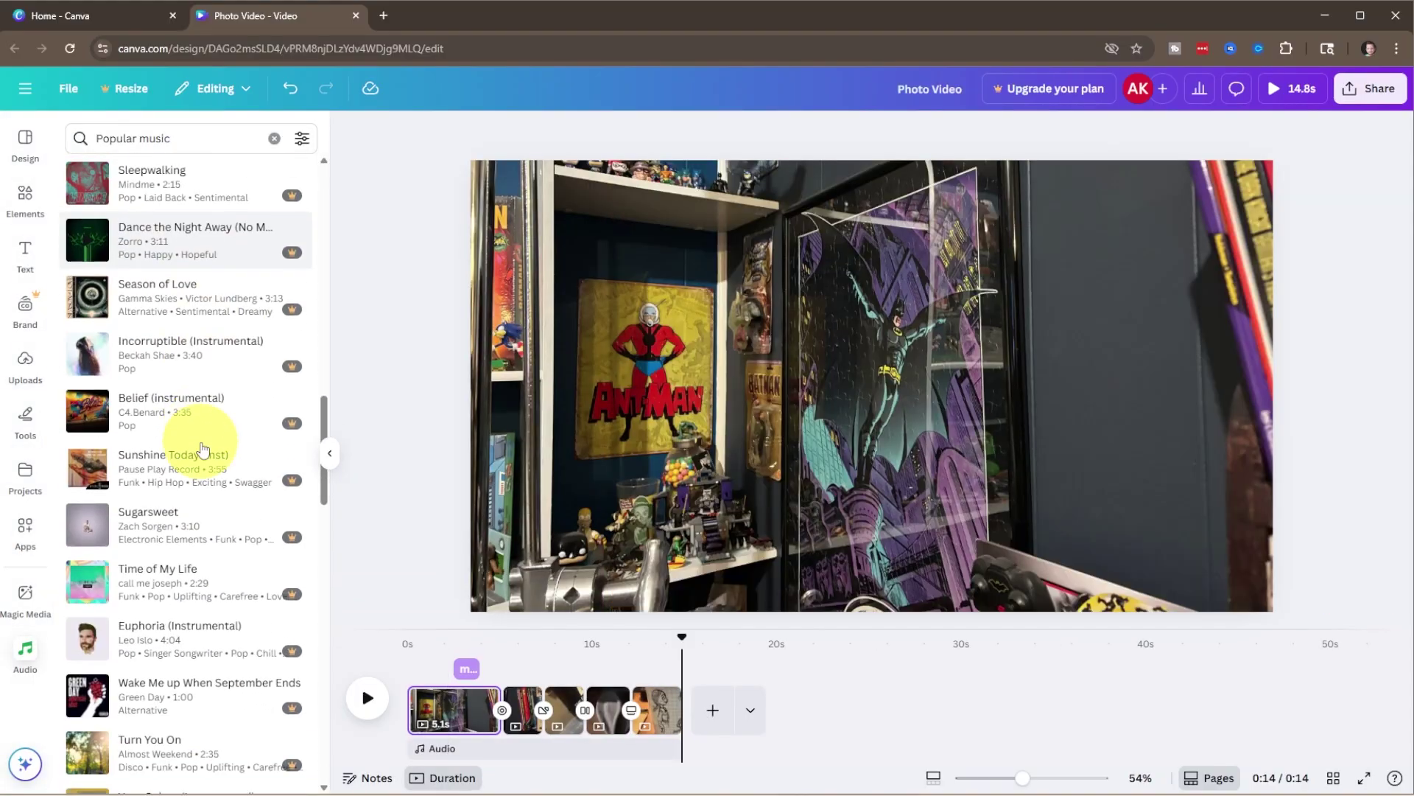
scroll(204, 448, "down", 5)
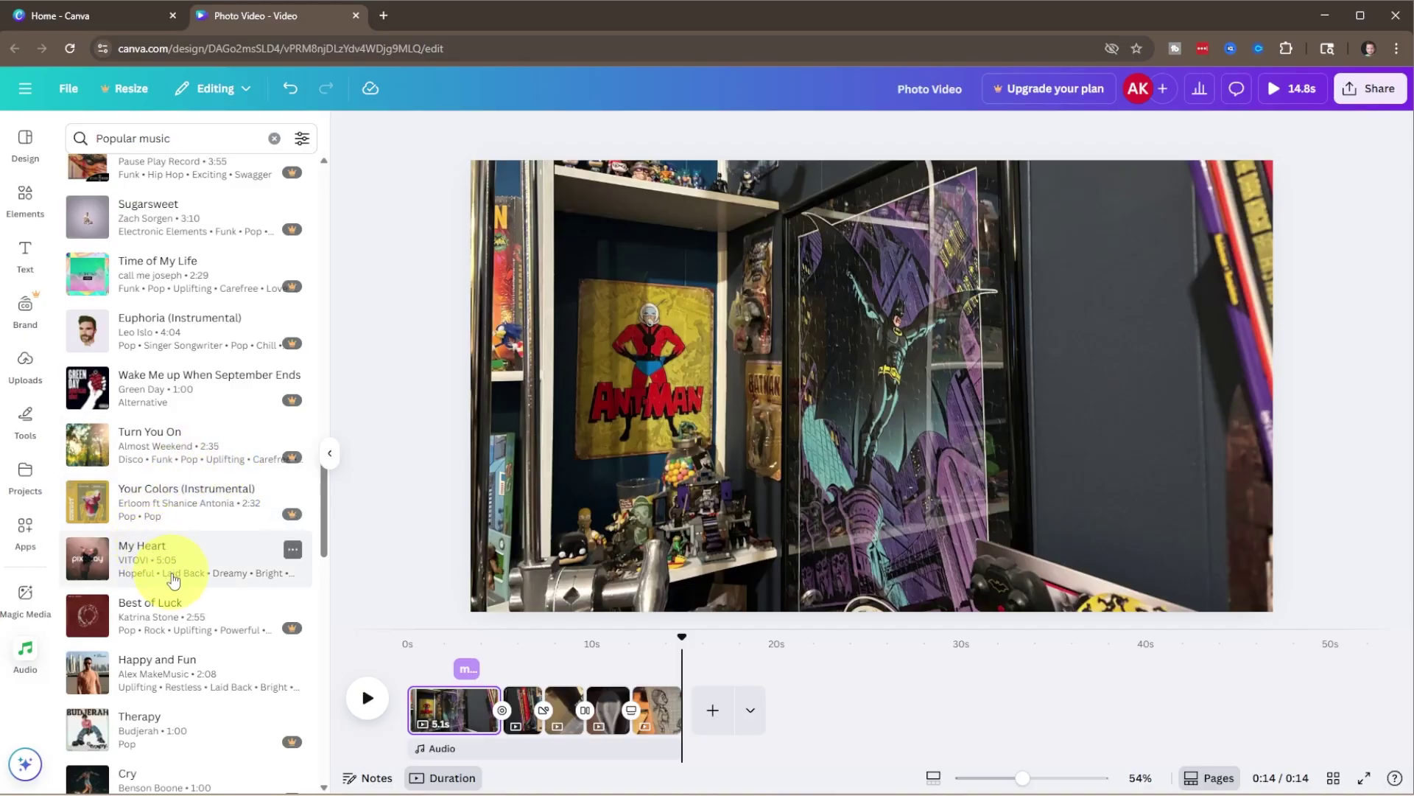
left_click(170, 571)
Step: Preview the Happy and Fun track and put the playhead back at 0s
scroll(89, 368, "down", 4)
left_click(88, 368)
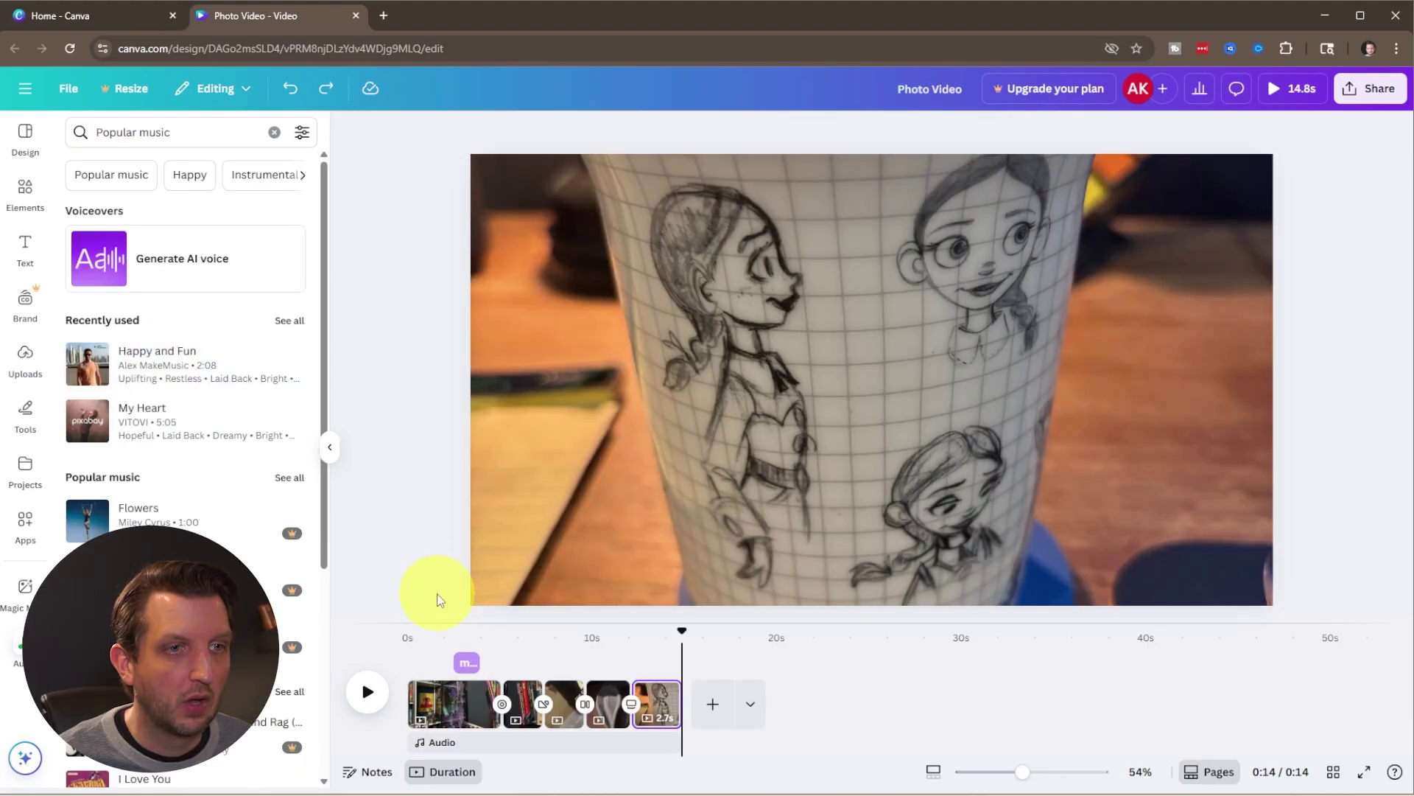
left_click(421, 655)
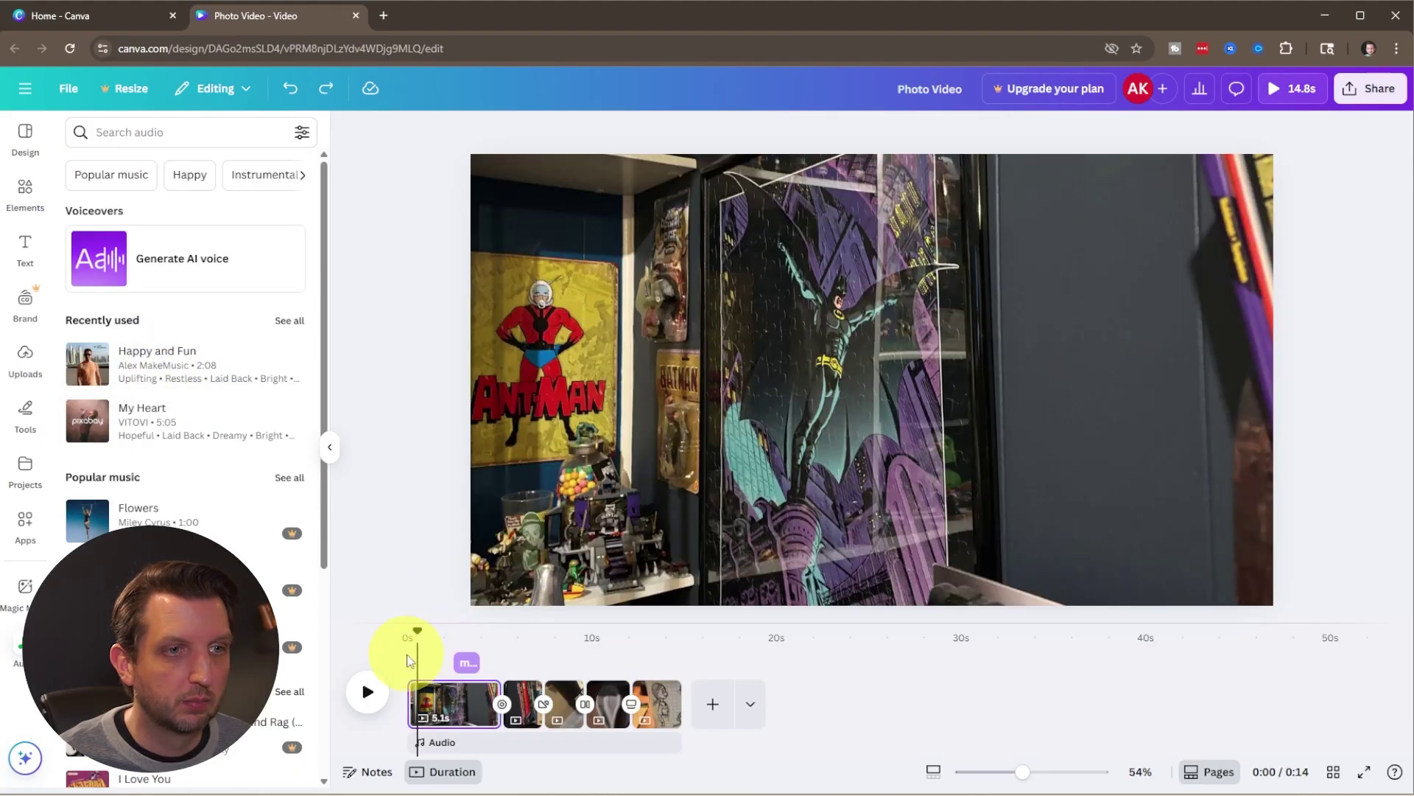
left_click_drag(415, 661, 408, 661)
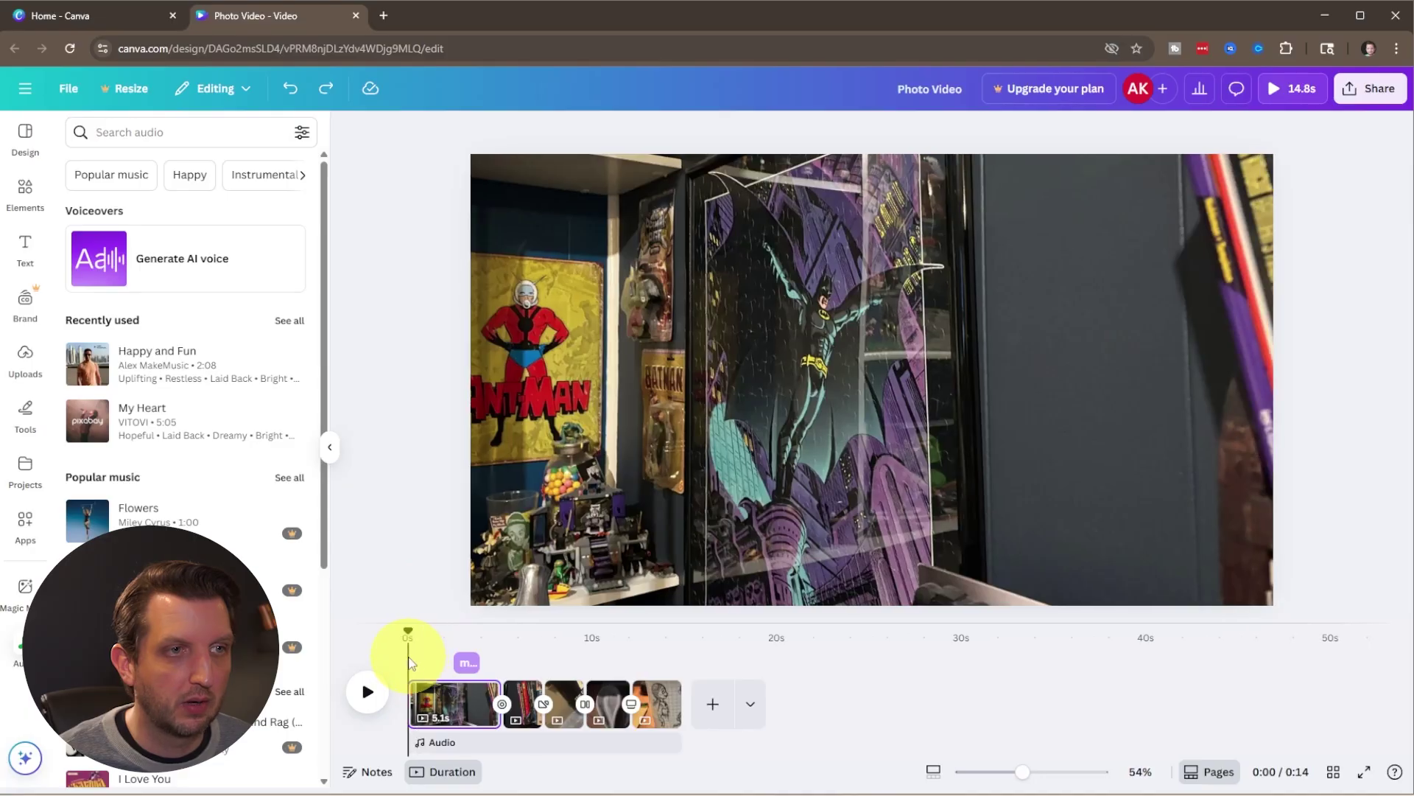
Step: Add Happy and Fun, starting about 13.8s into the song, aligned to 0s, then play it
left_click(122, 371)
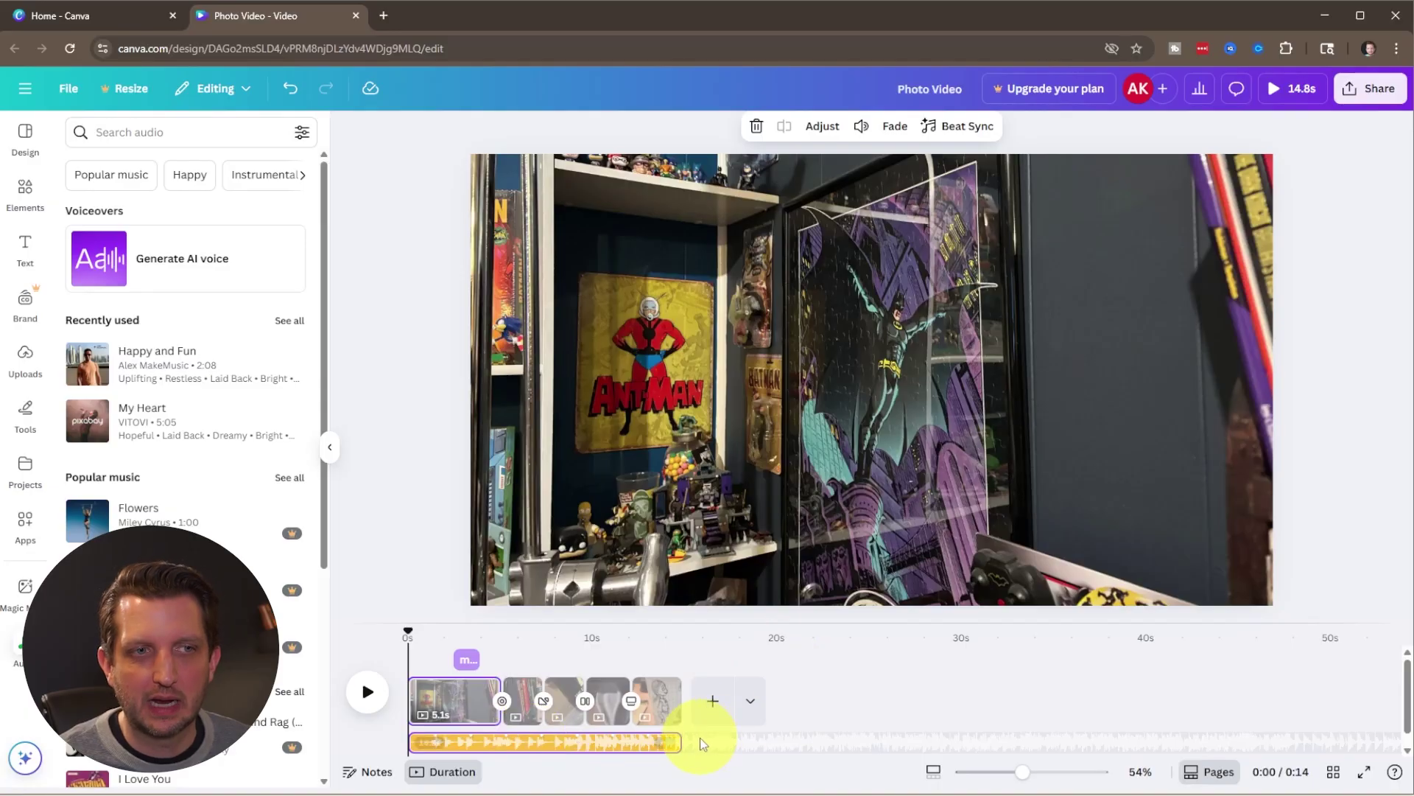
left_click_drag(545, 744, 639, 742)
left_click_drag(739, 741, 383, 744)
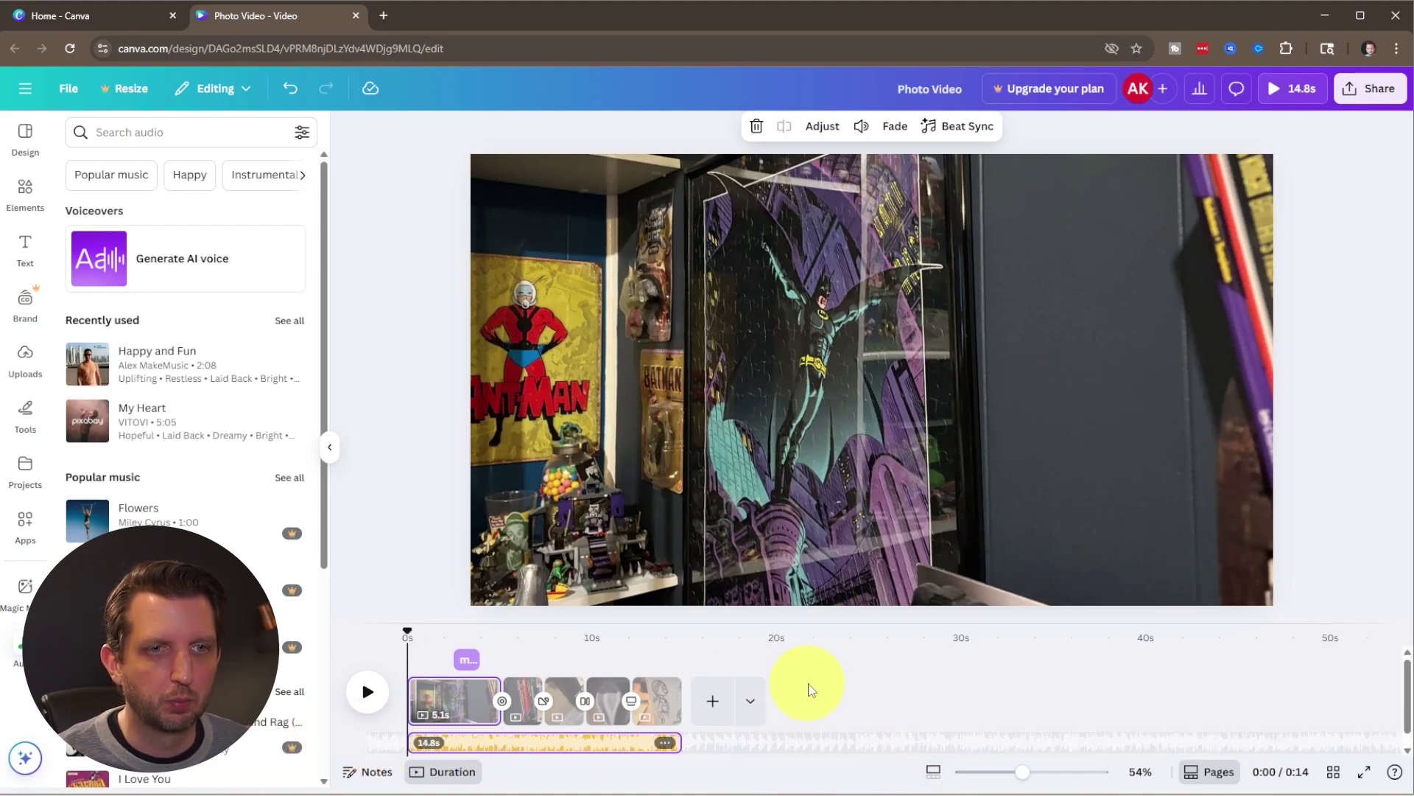
key("space")
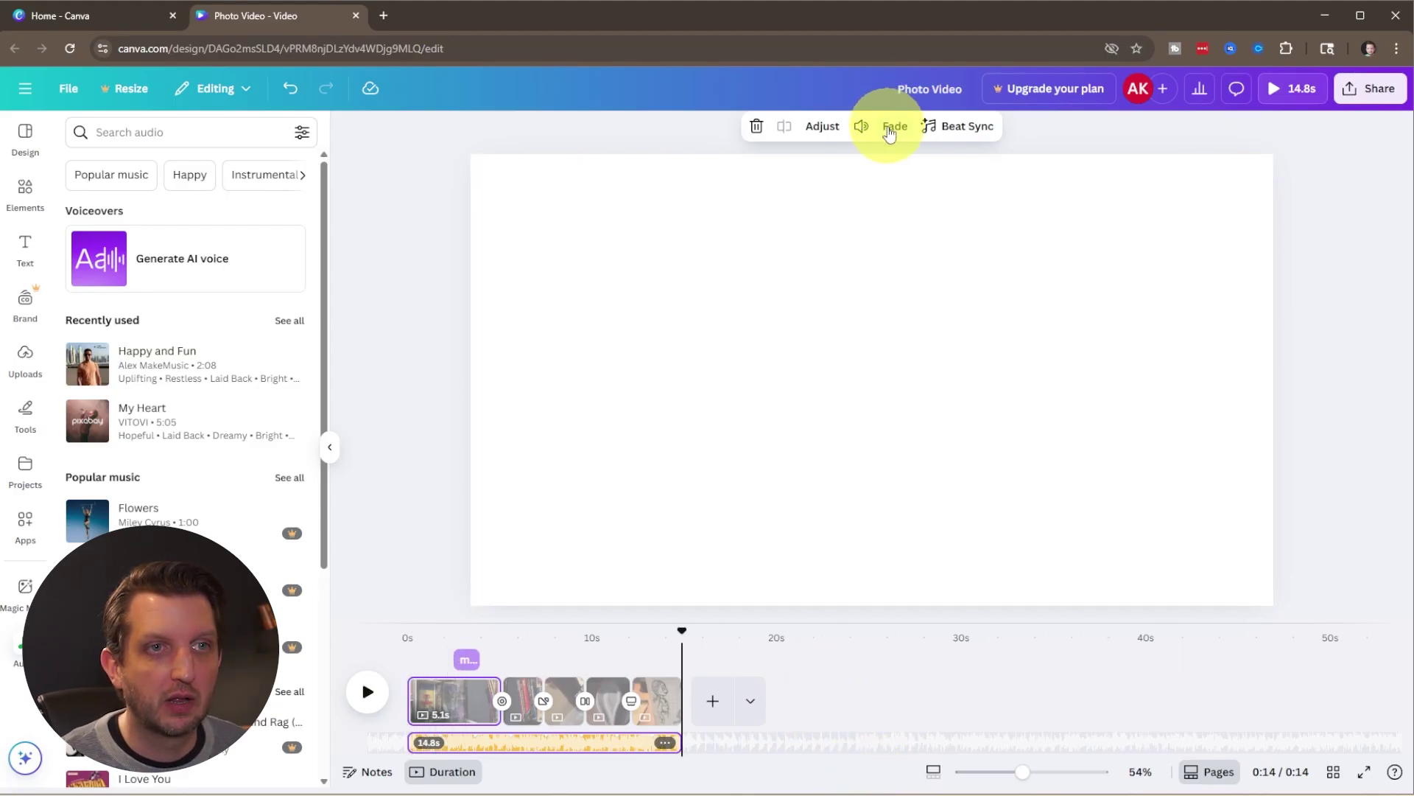
Step: Give the music a 1.0s fade-in and 1.1s fade-out, then reset the playhead to 0s
left_click(891, 126)
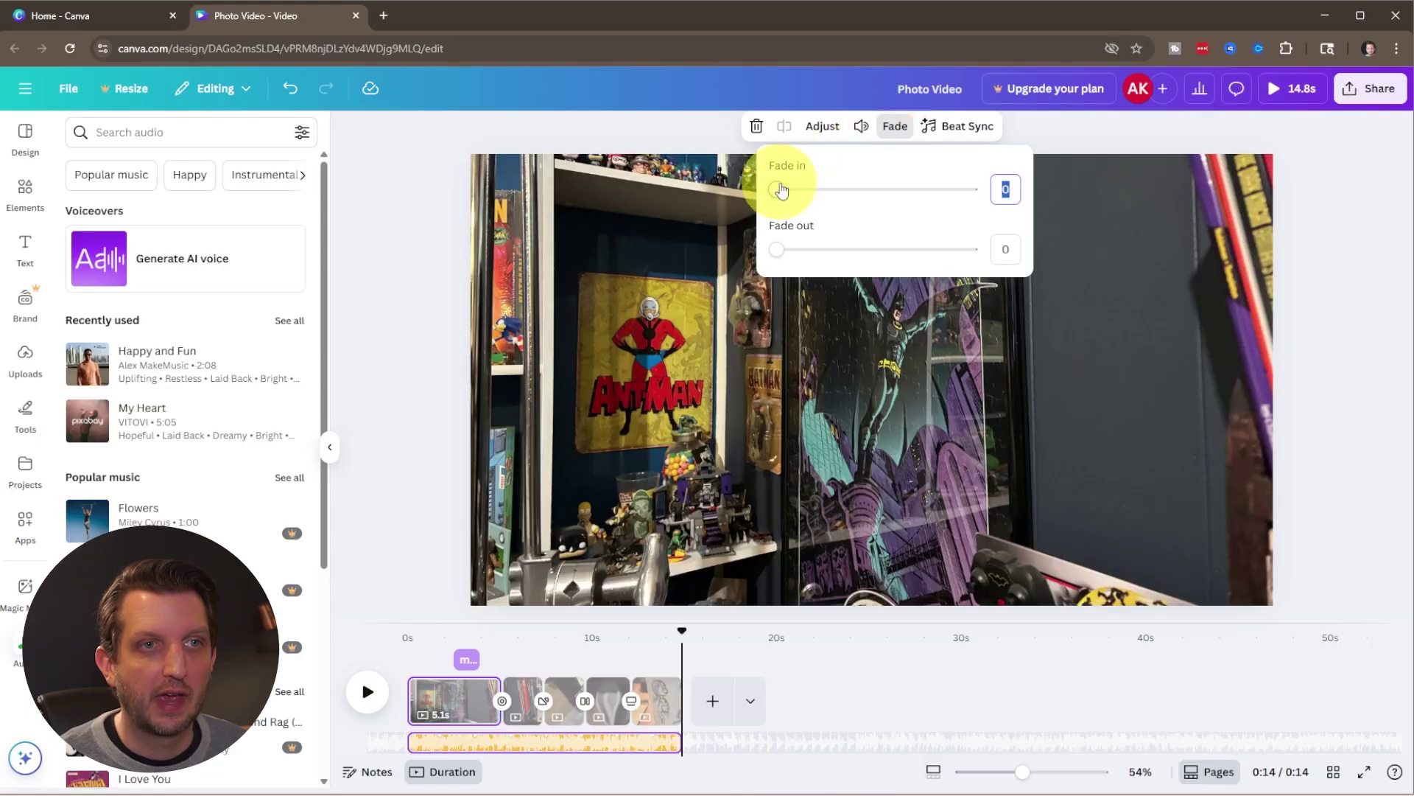
left_click_drag(779, 189, 812, 190)
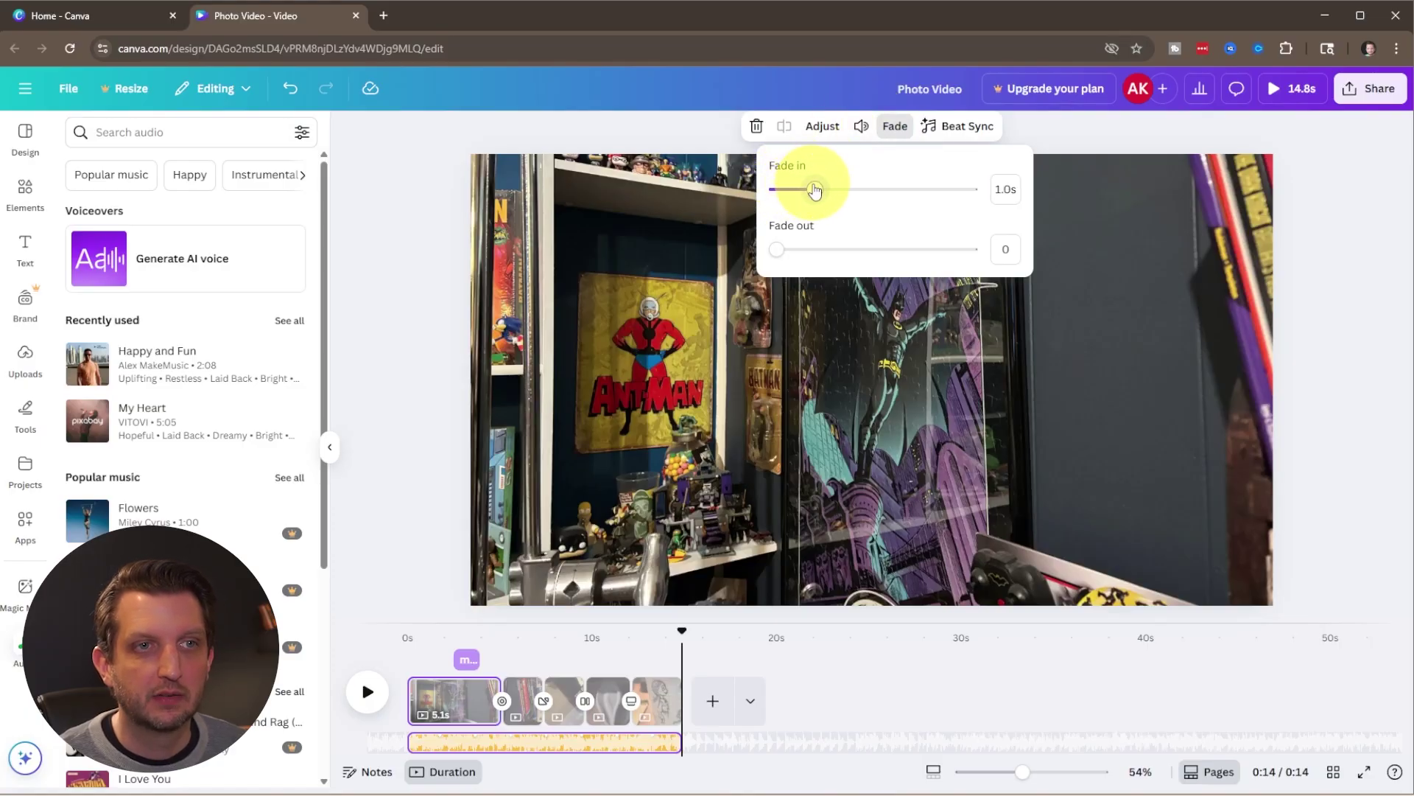
left_click_drag(789, 248, 814, 251)
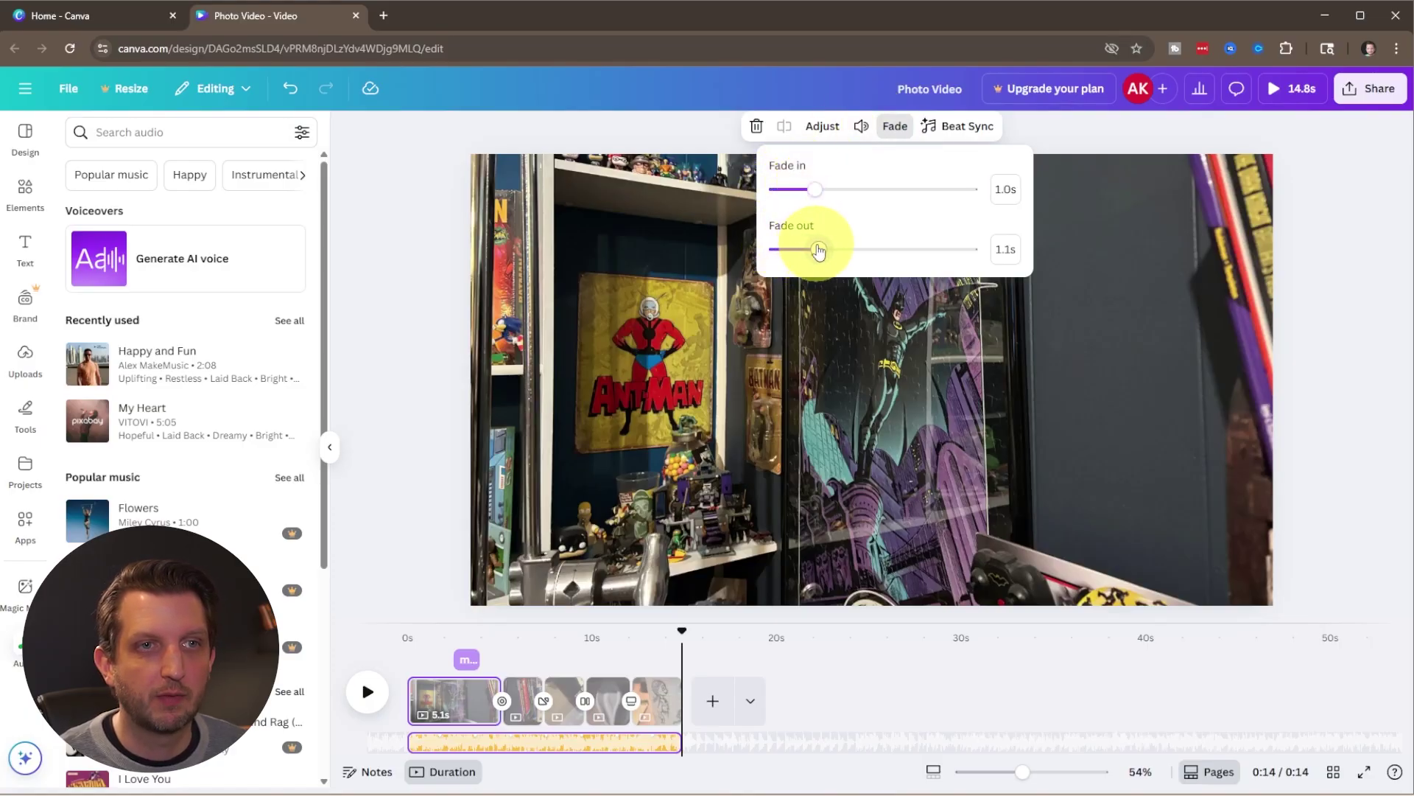
left_click(427, 653)
left_click(409, 653)
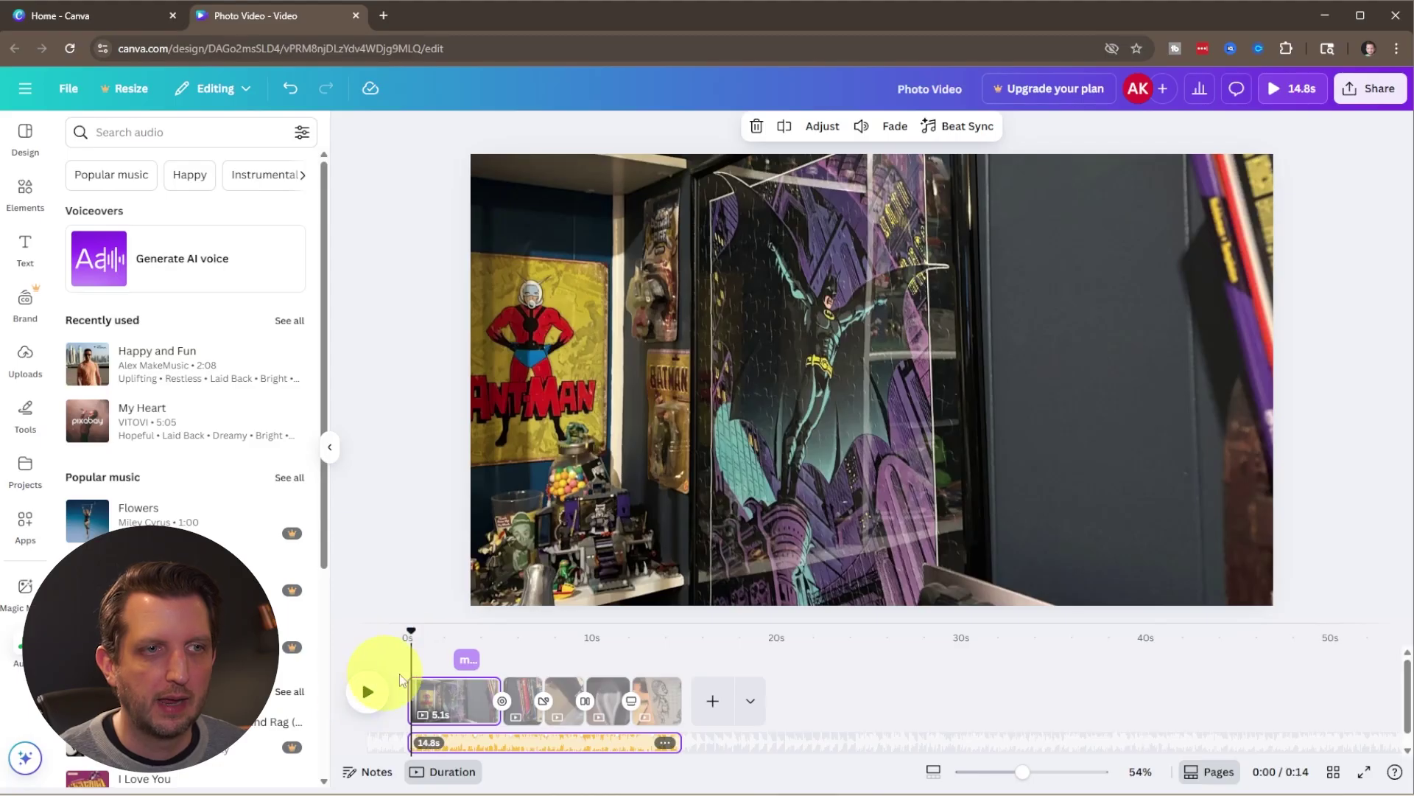
left_click_drag(410, 632, 380, 629)
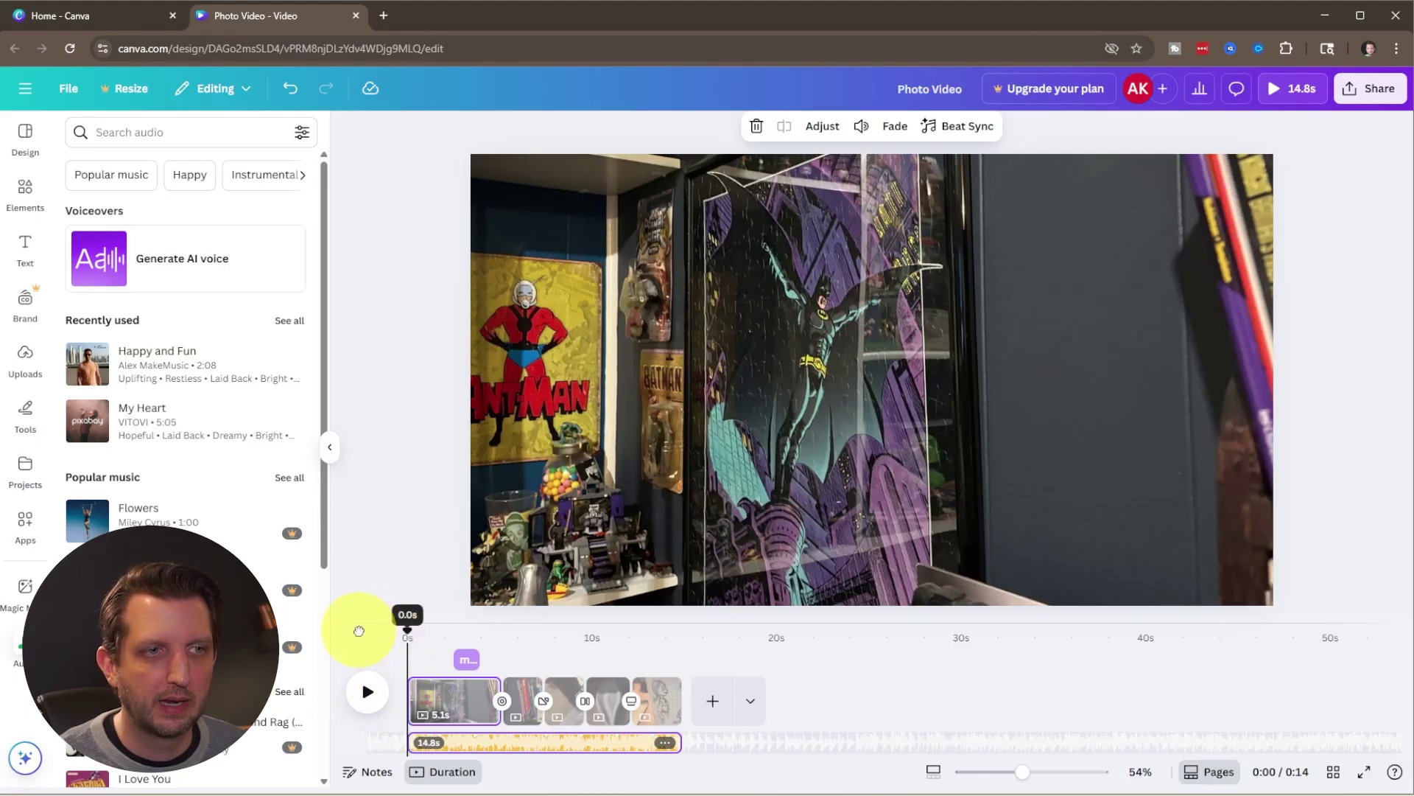
Step: Play the video from the start, resume from the second clip, and pause near the end
left_click(361, 689)
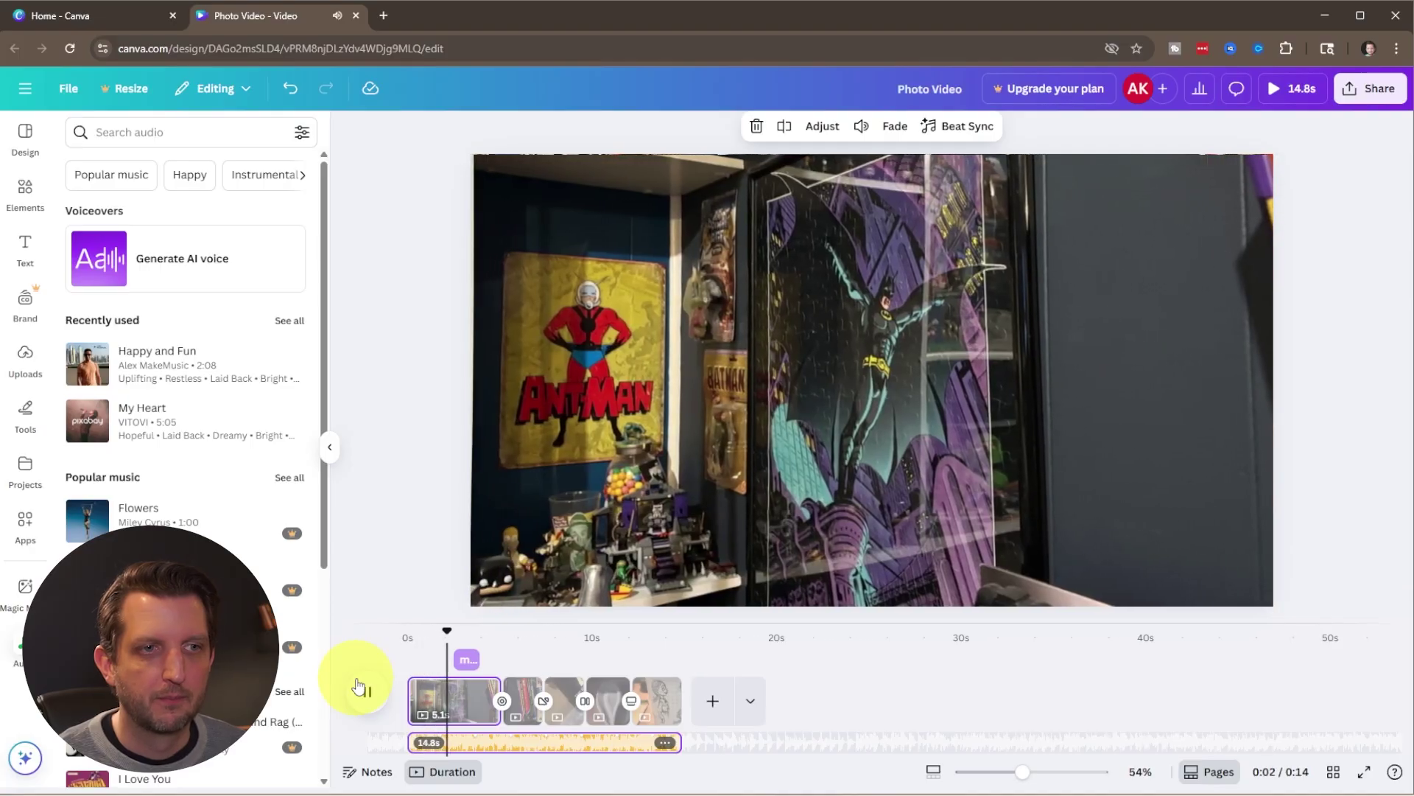
left_click(523, 696)
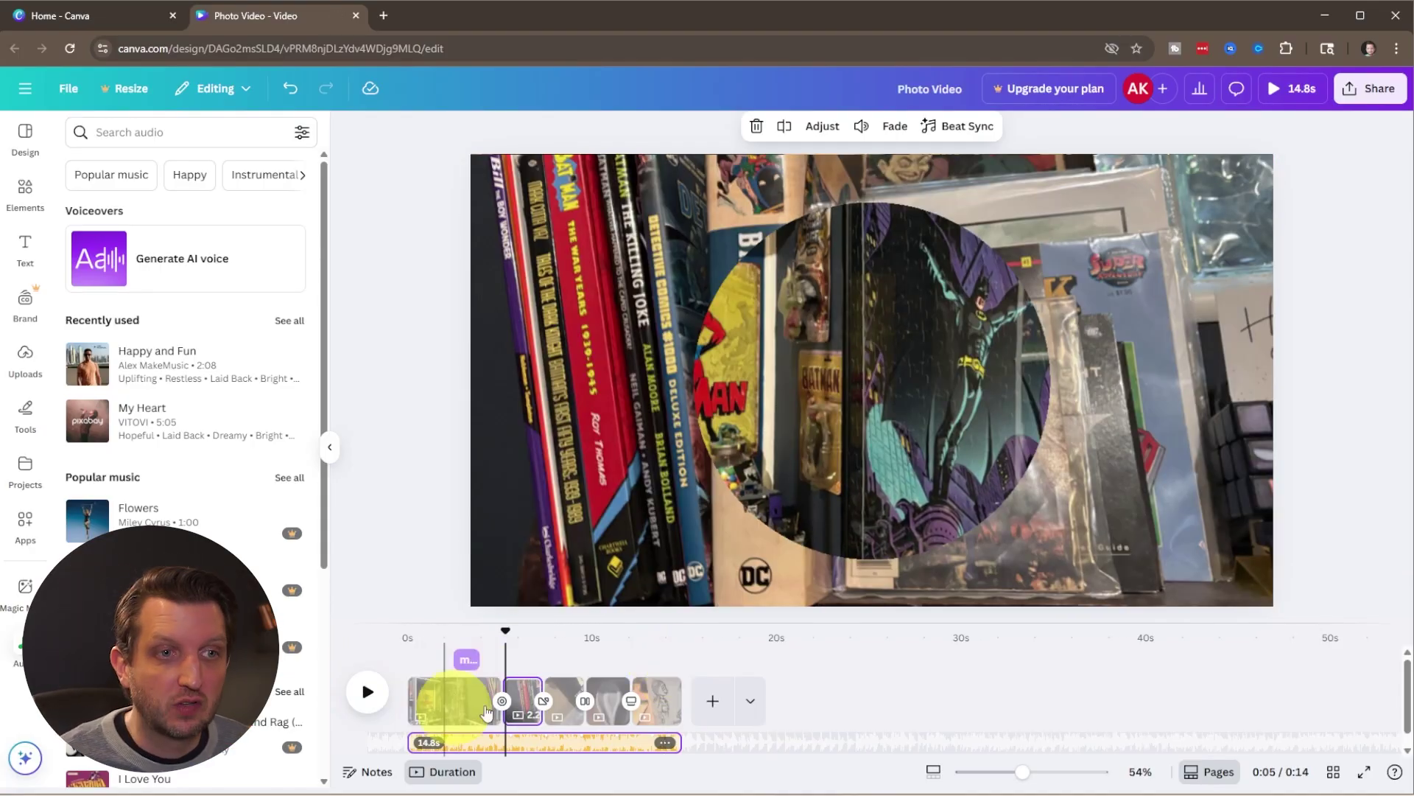
key("space")
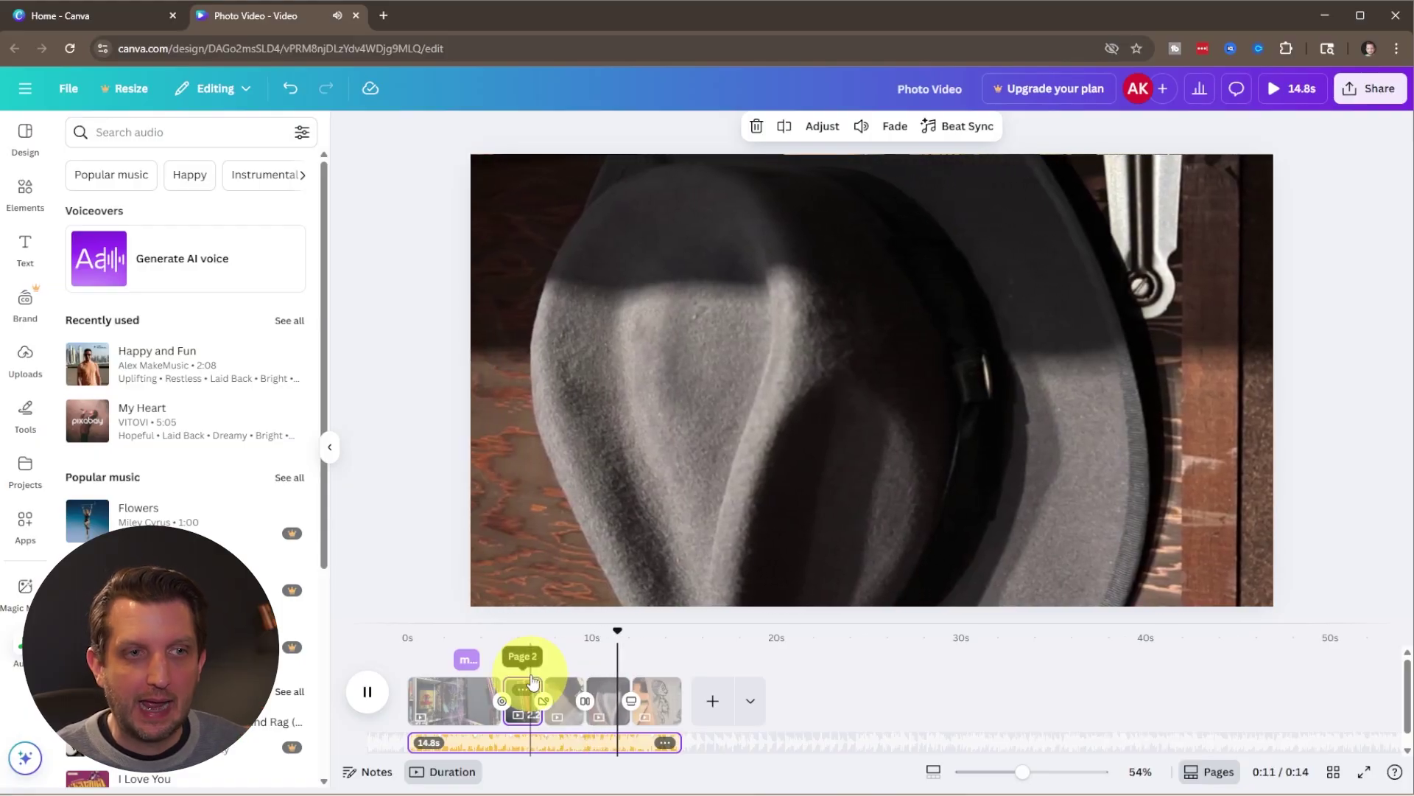
key("space")
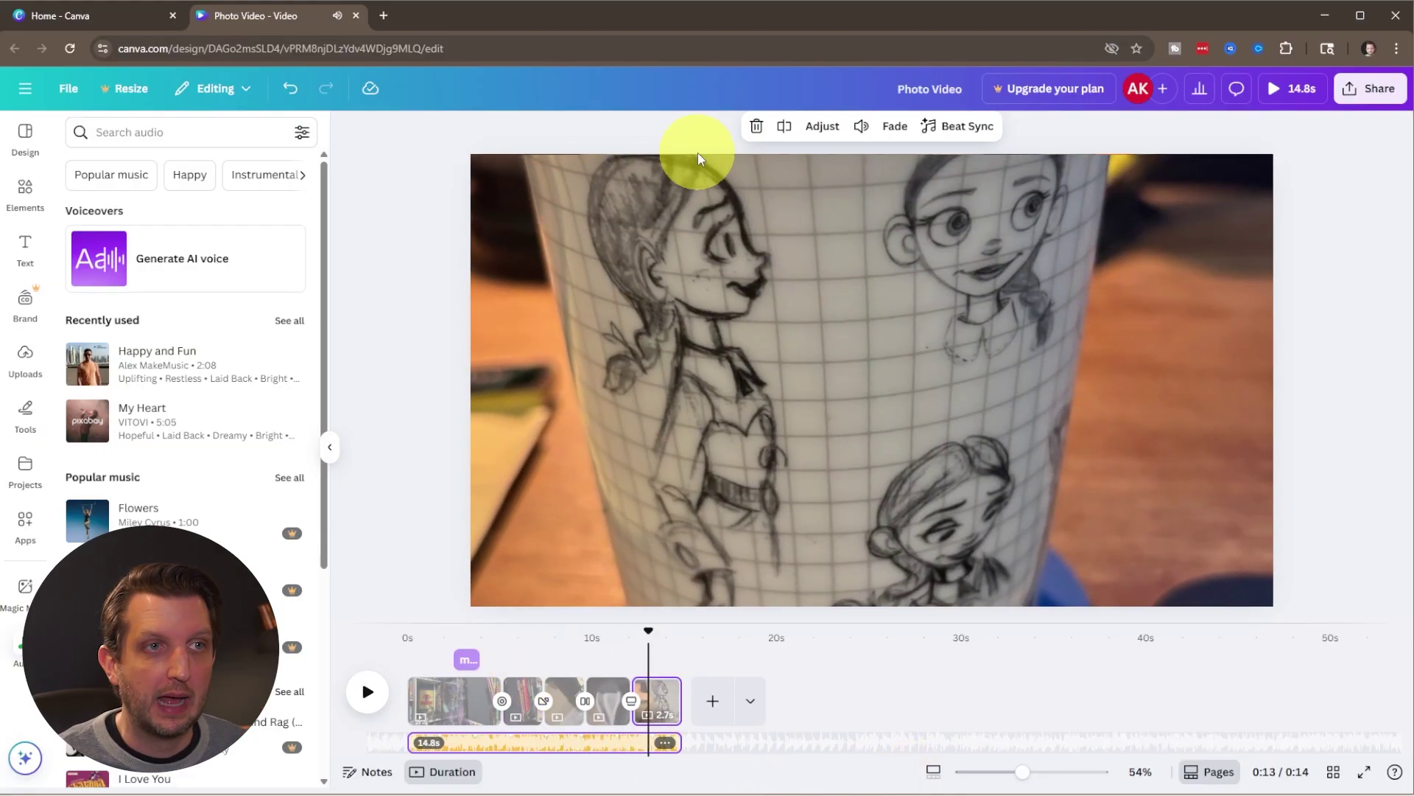
mouse_move(372, 98)
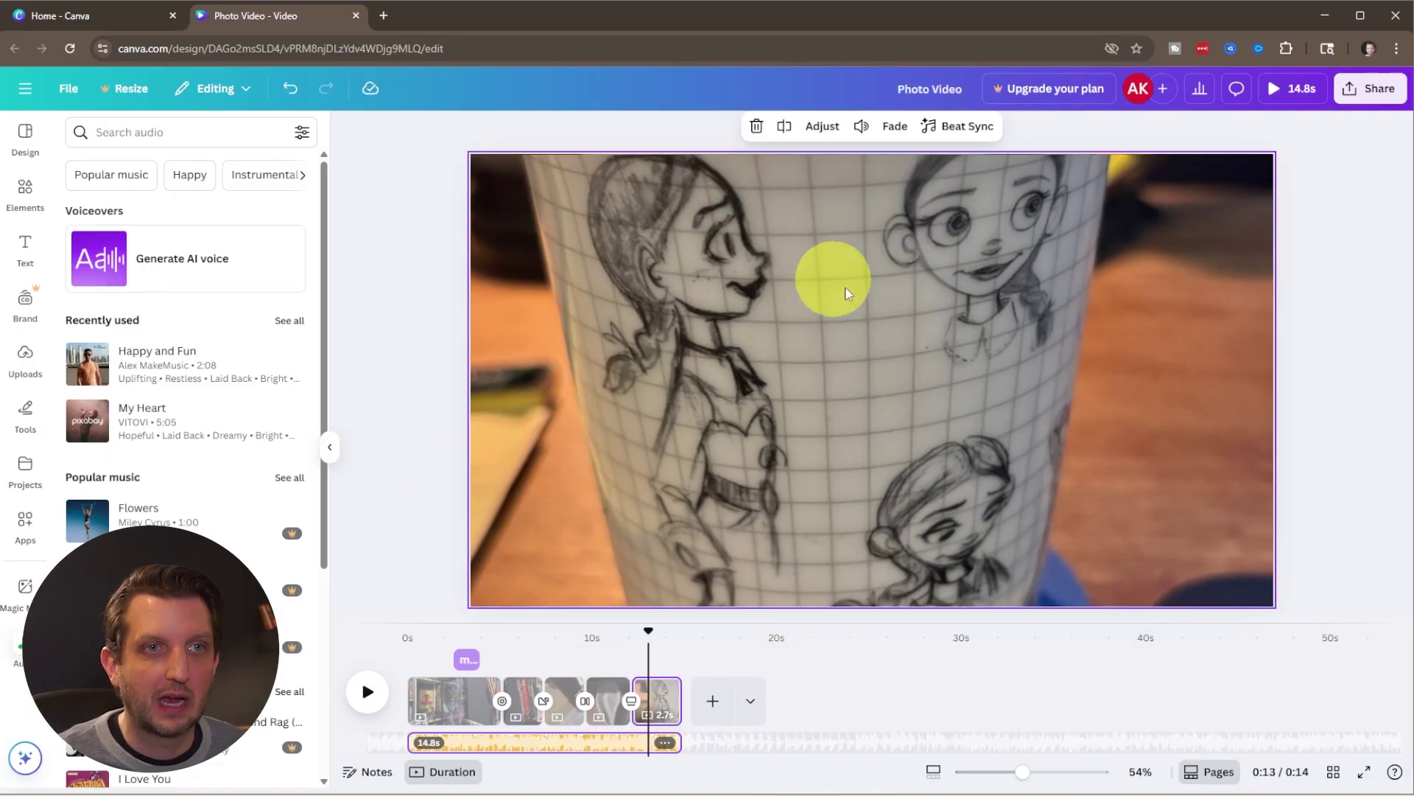
Step: Download pages 1–5 as a 1080p MP4 video from the Share menu
left_click(1366, 95)
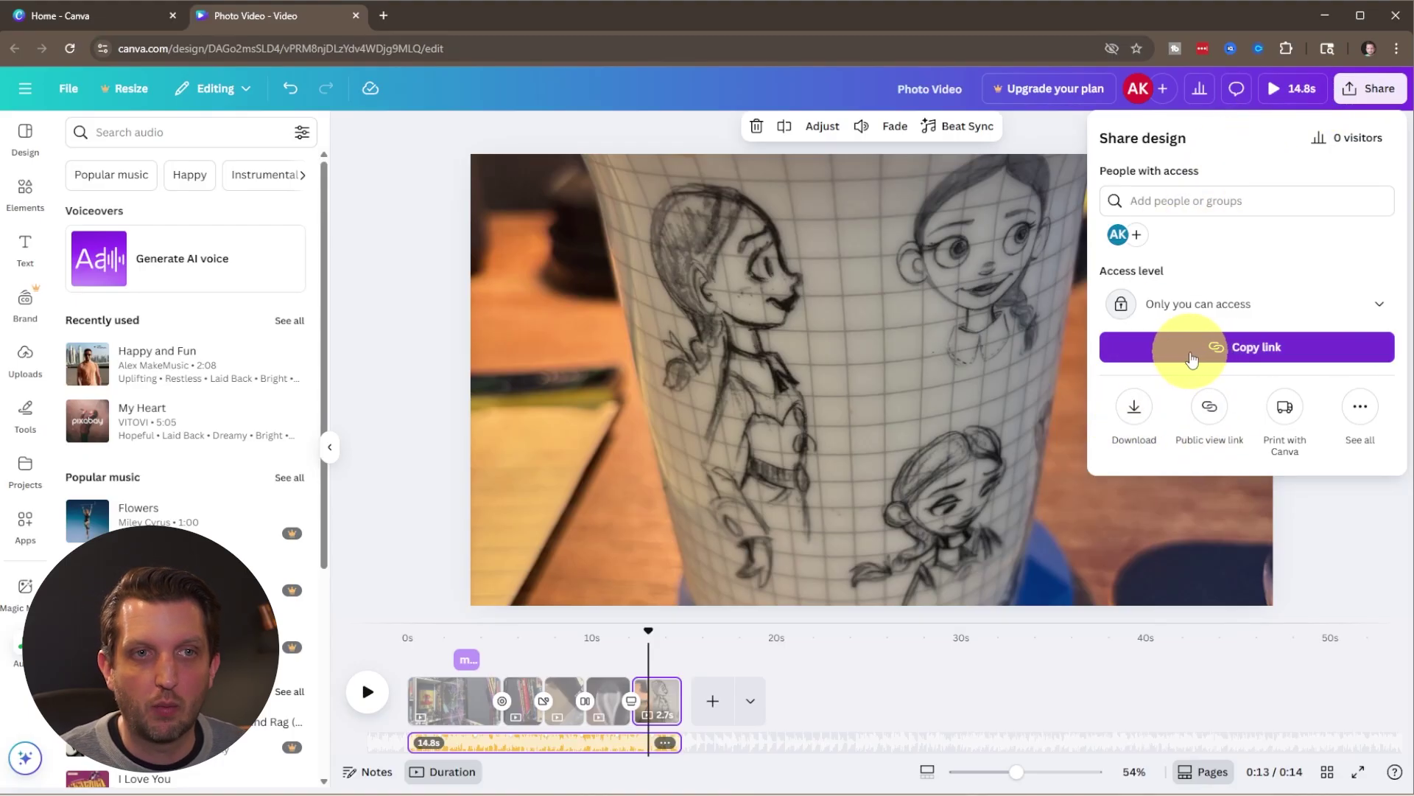
left_click(1134, 416)
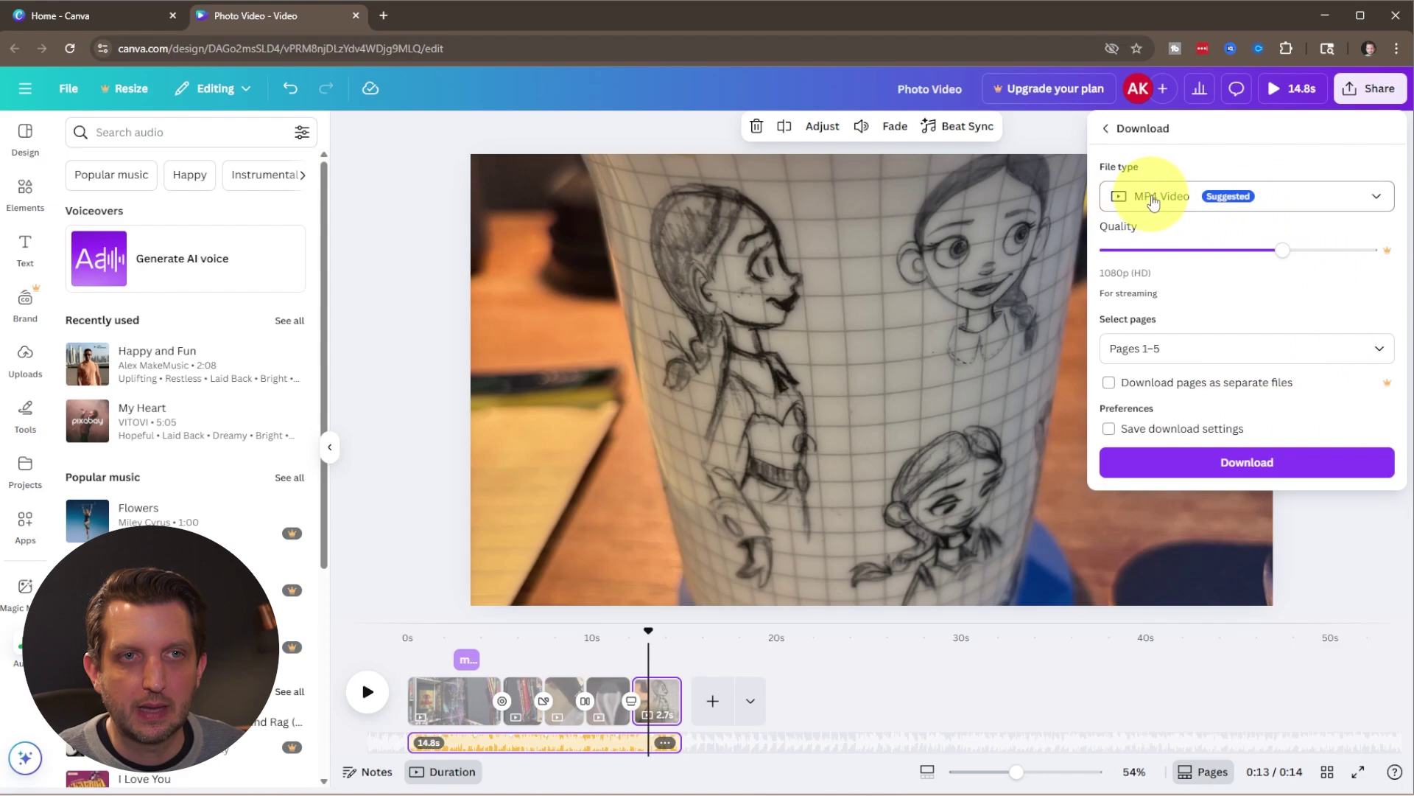
left_click(1243, 463)
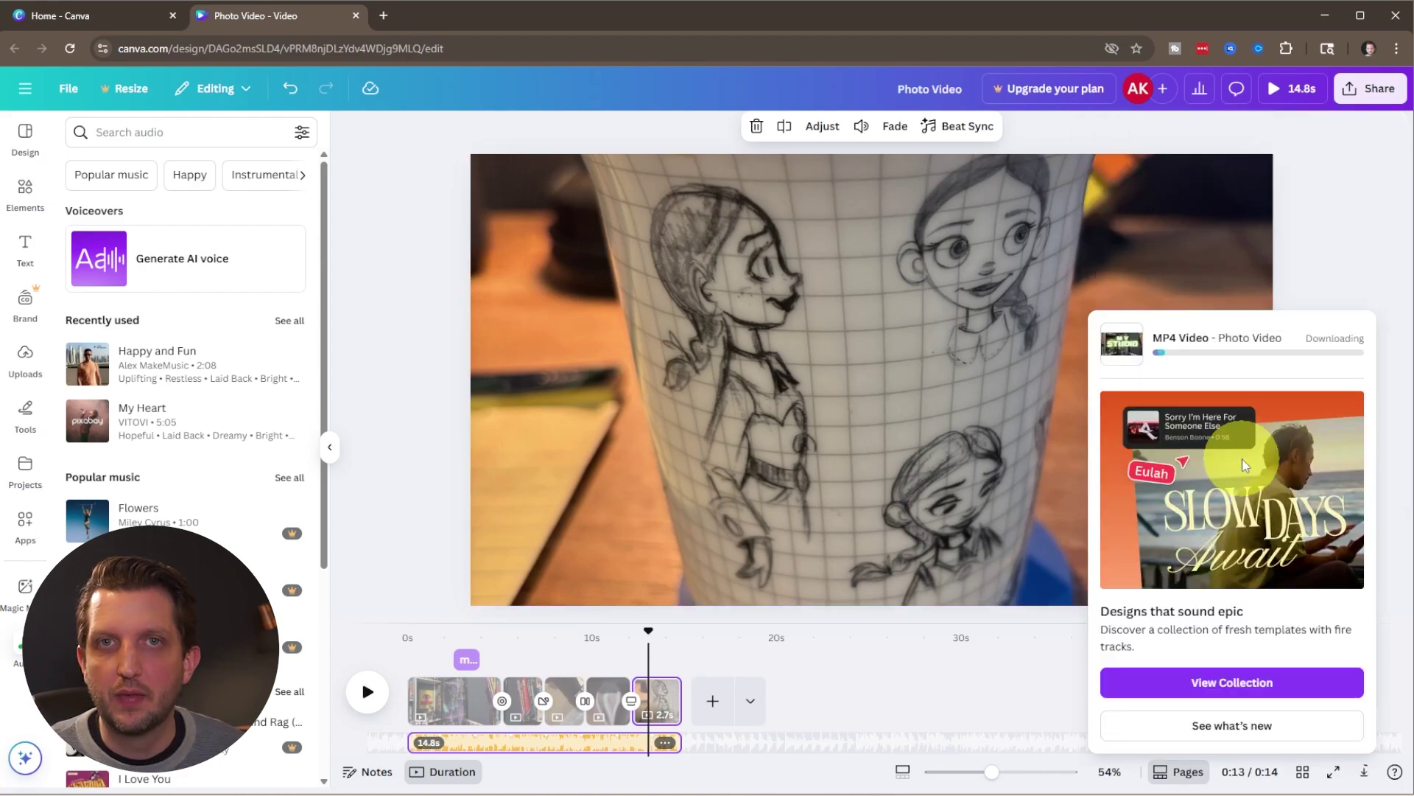